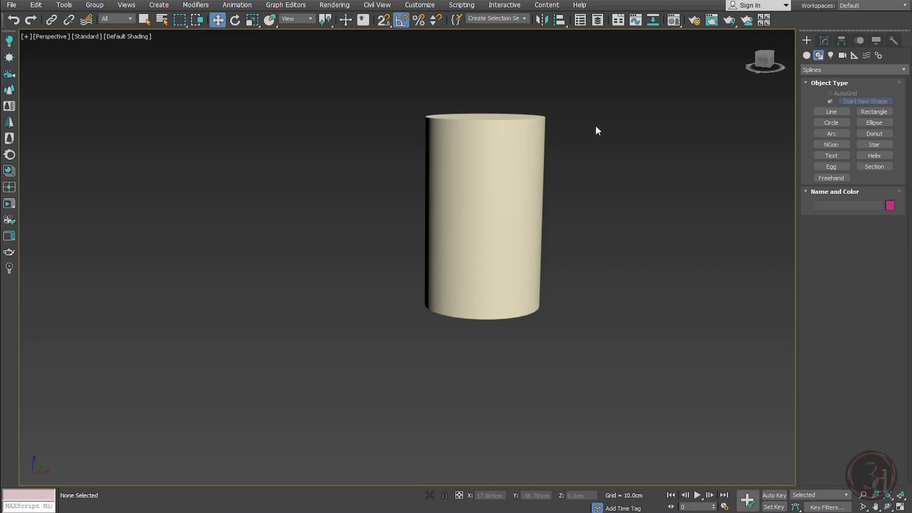
Check the cylinder's Extrude parameters and the radius of its base circle.
click(501, 177)
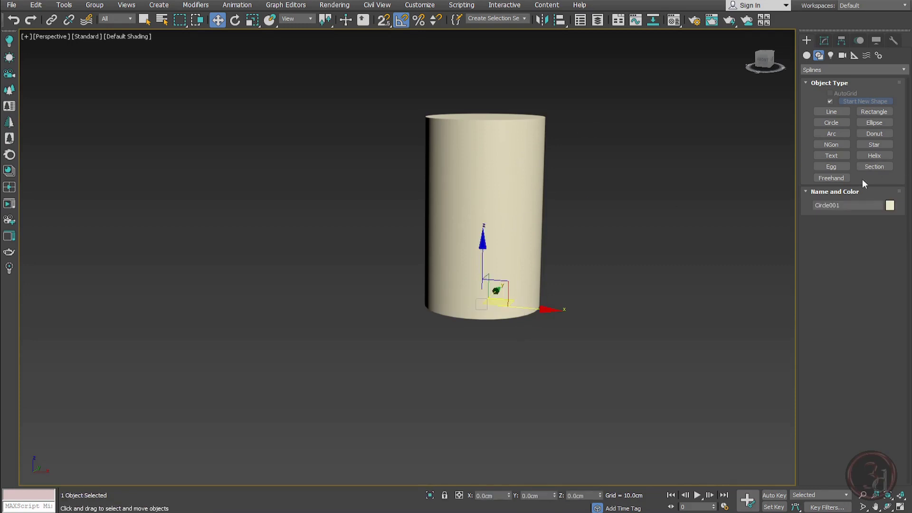
click(824, 41)
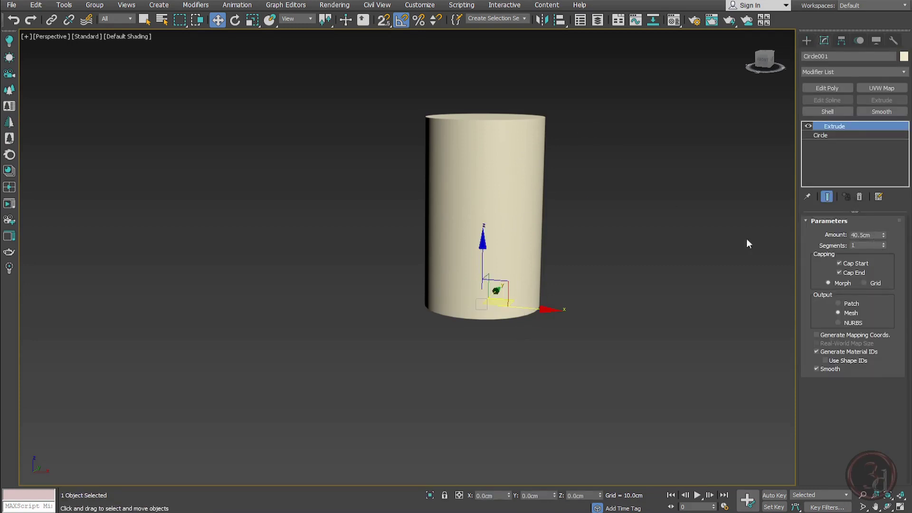
middle_drag(548, 213, 496, 236)
scroll(457, 232, up, 2)
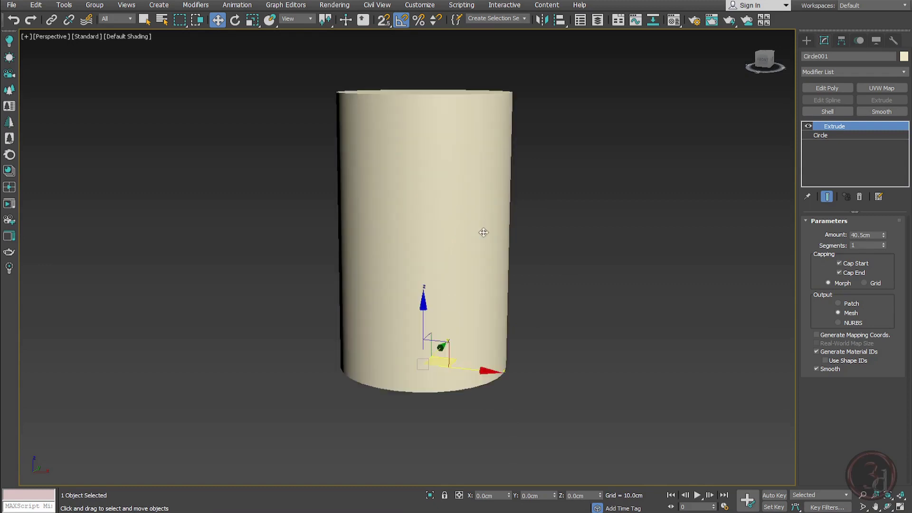
click(831, 137)
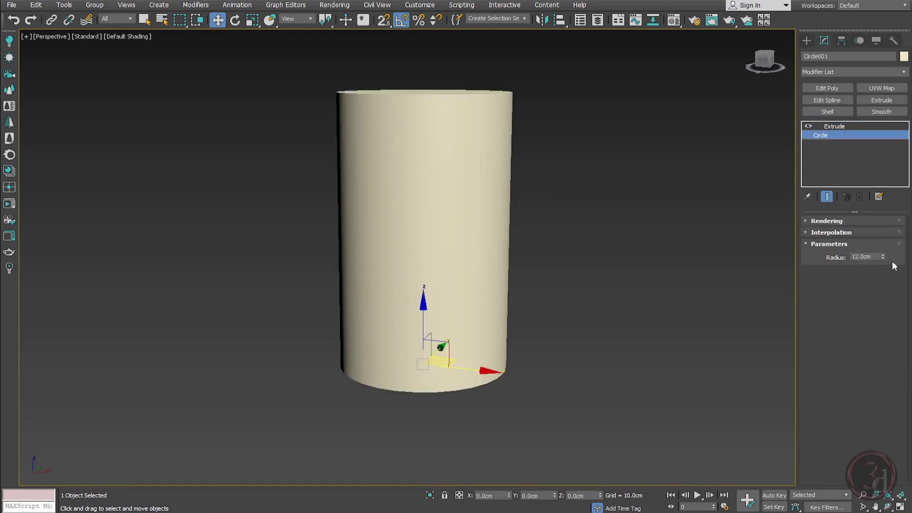
In a wireframe front view, draw a rectangle about 6.5 cm wide beside the cylinder's upper part and set its length to 13 cm.
alt+middle_drag(536, 338, 497, 307)
key(f)
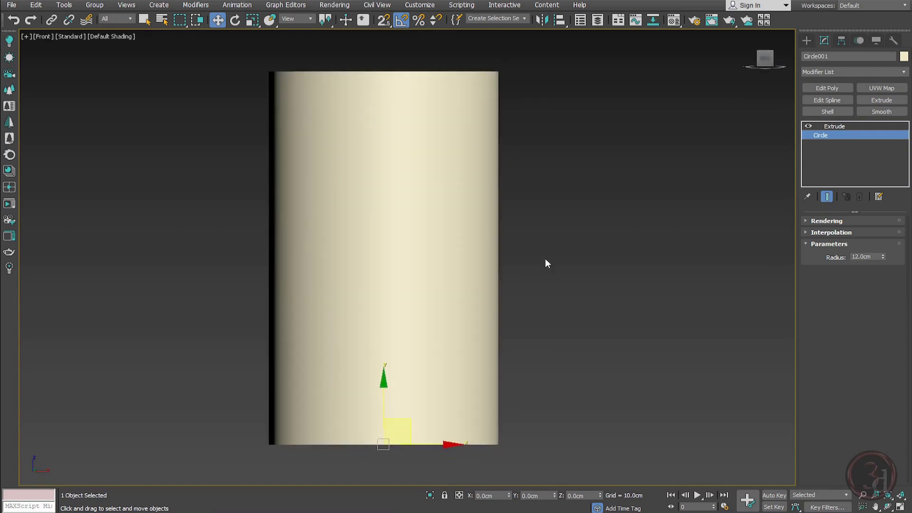
key(F3)
click(534, 126)
right_click(532, 122)
click(549, 69)
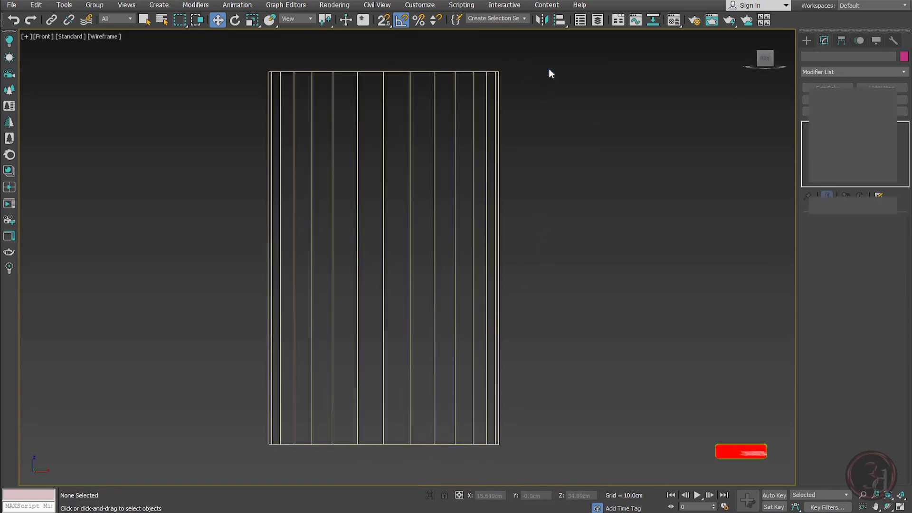
drag(517, 92, 579, 191)
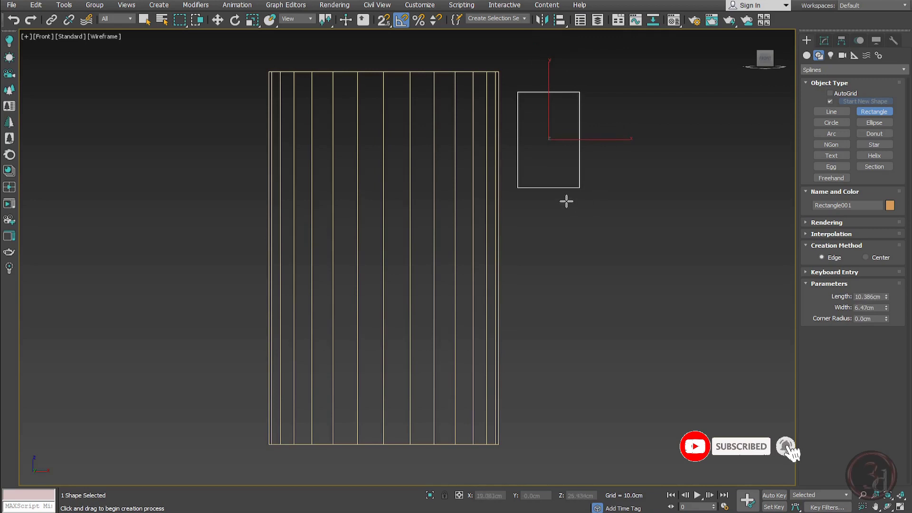
double_click(864, 296)
text(13)
key(Return)
Move the rectangle vertically with vertex snapping so its top edge aligns with the cylinder's top.
key(w)
scroll(570, 93, up, 3)
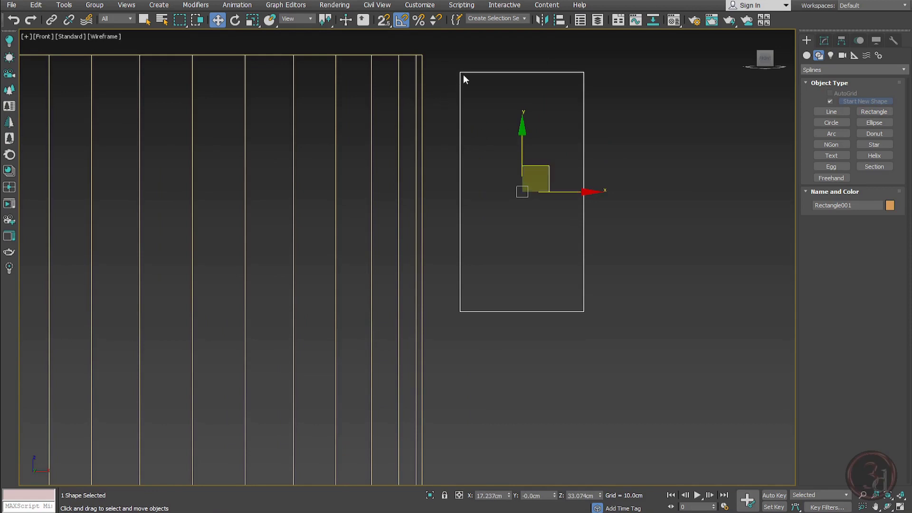
key(s)
drag(460, 73, 421, 58)
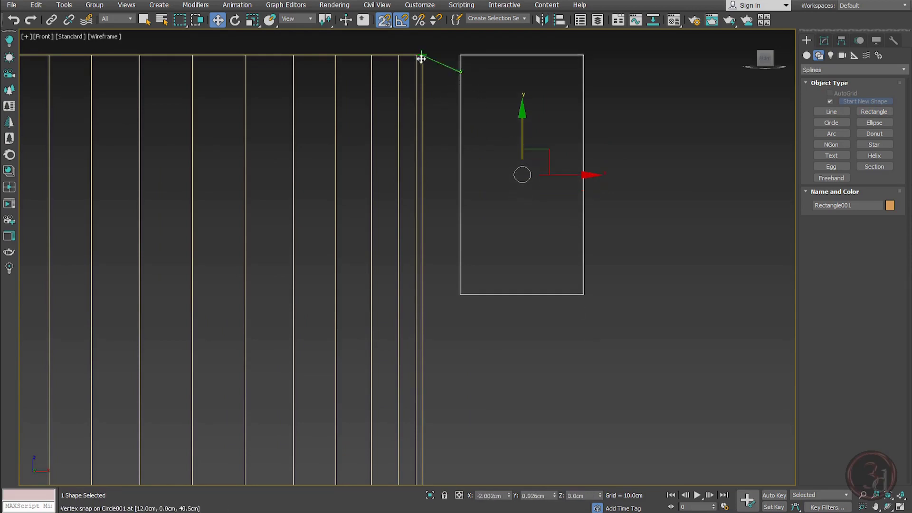
click(662, 150)
Draw an open line profile from the rectangle's top edge straight down, diagonally toward the cylinder, and vertically down again.
right_click(662, 150)
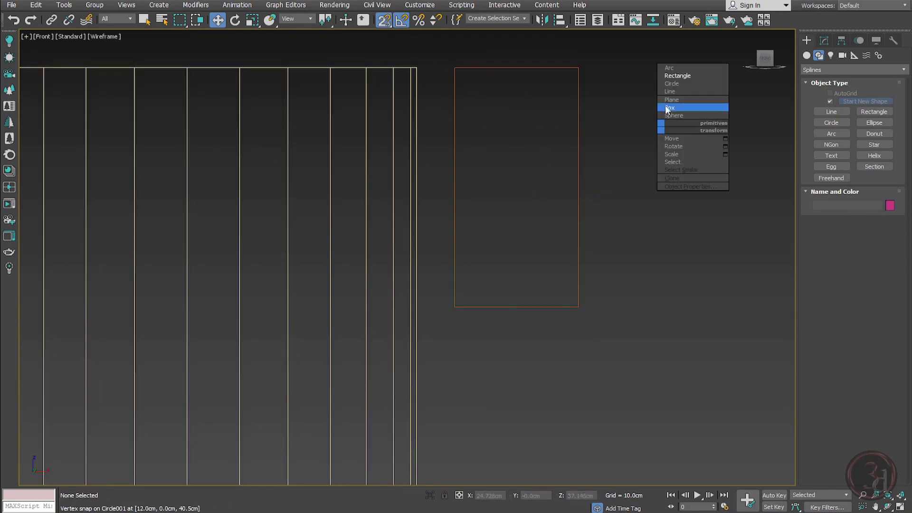
click(669, 91)
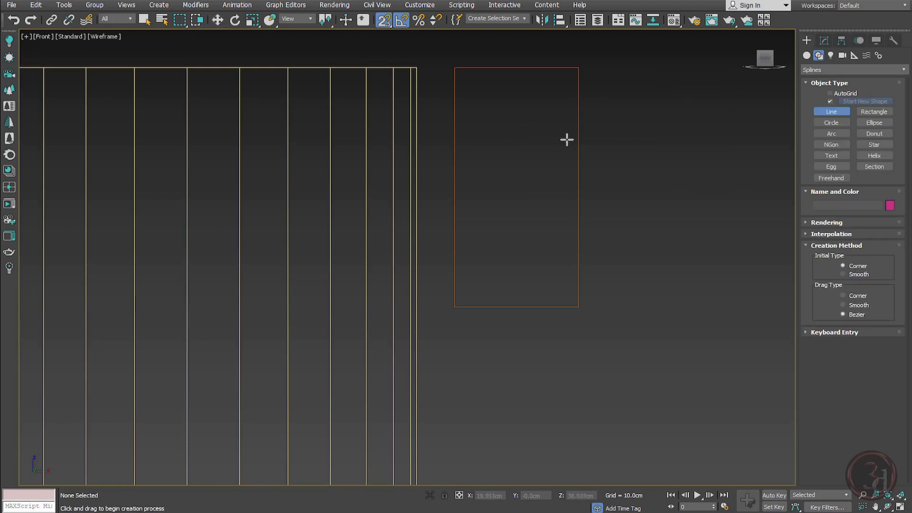
right_click(549, 136)
click(558, 96)
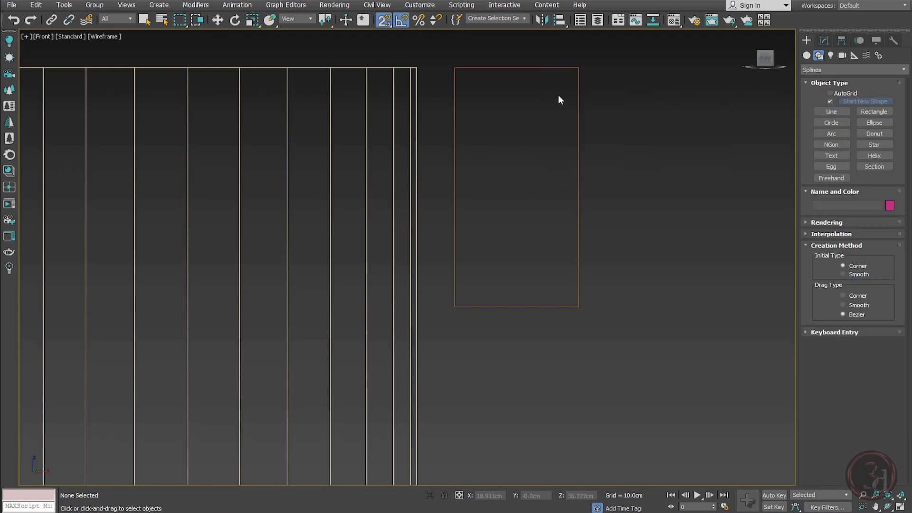
right_click(512, 97)
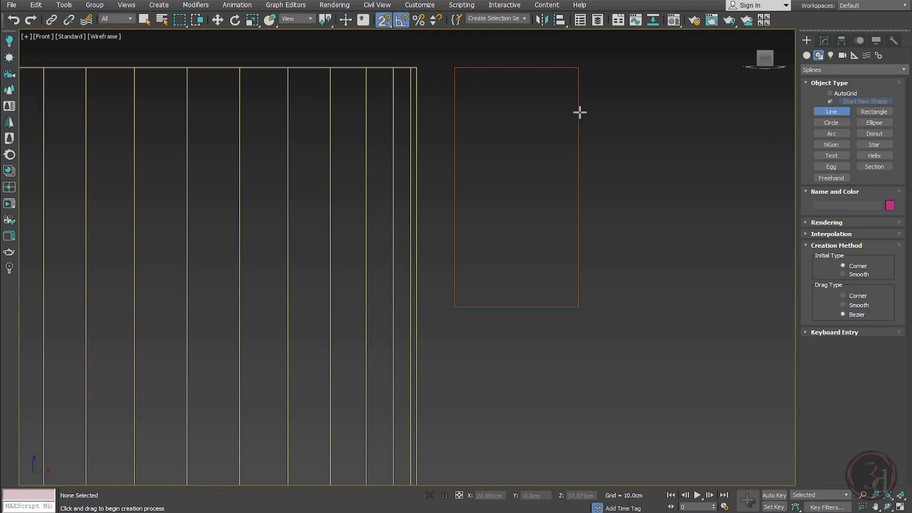
click(541, 68)
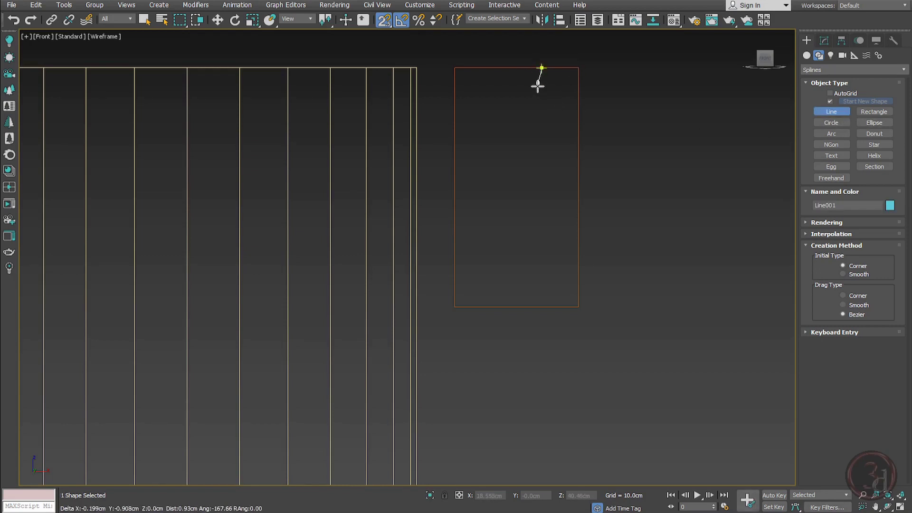
click(559, 99)
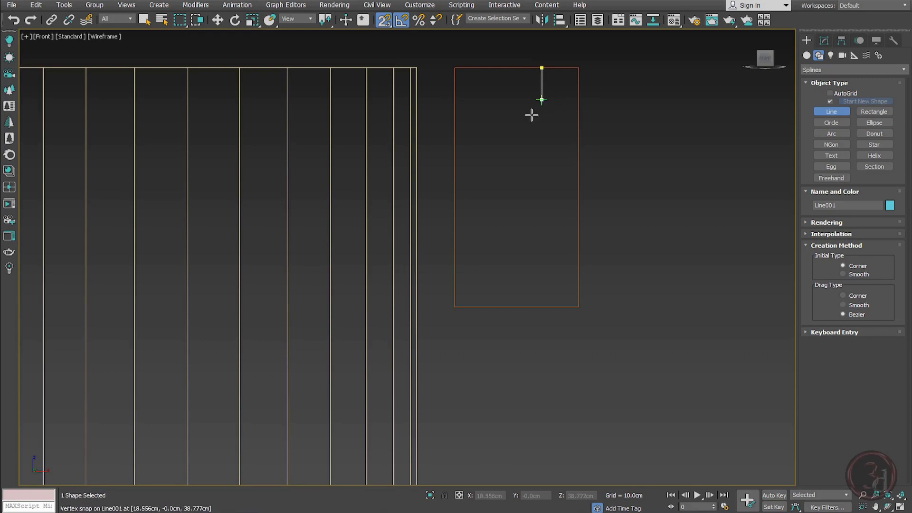
click(486, 133)
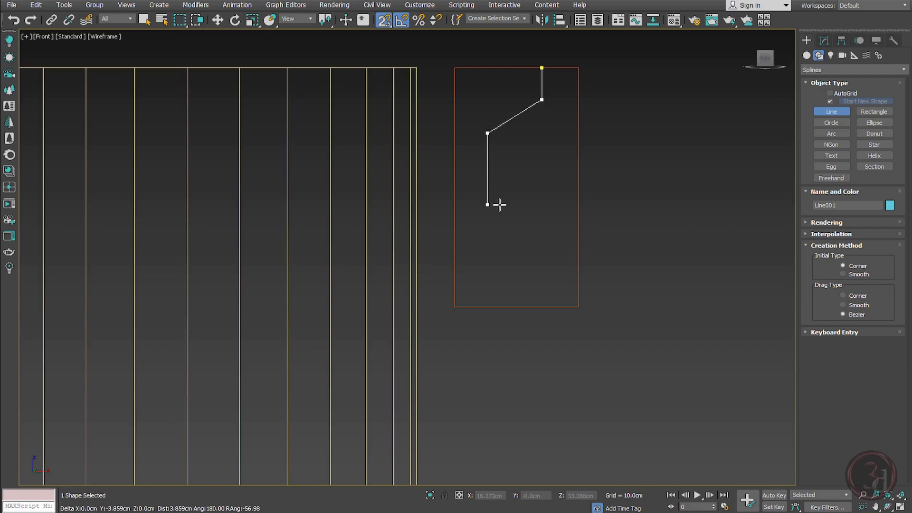
click(506, 190)
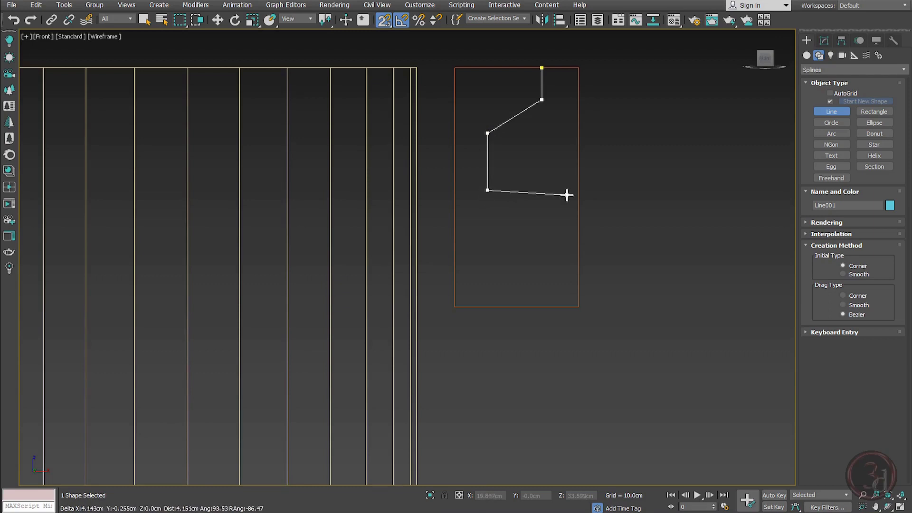
right_click(564, 195)
Copy the line profile about 5.3 cm straight down as one independent copy.
key(w)
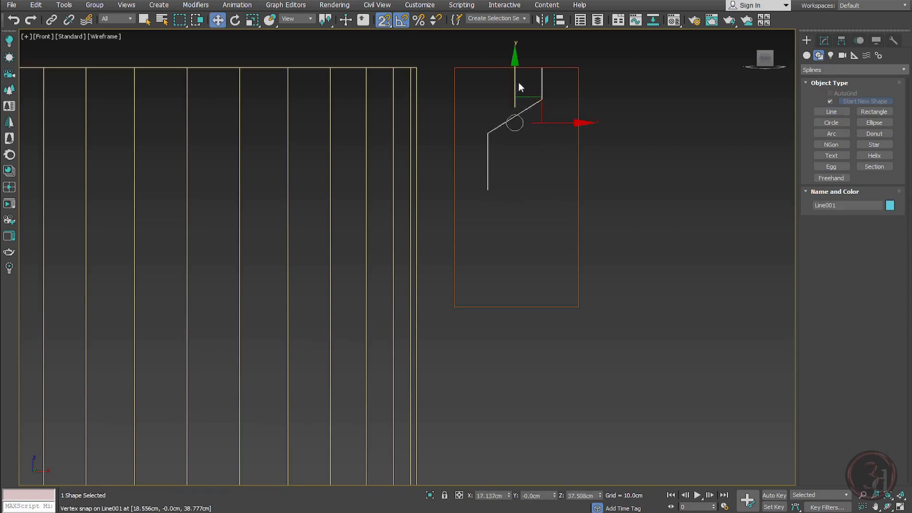
shift+drag(516, 81, 516, 179)
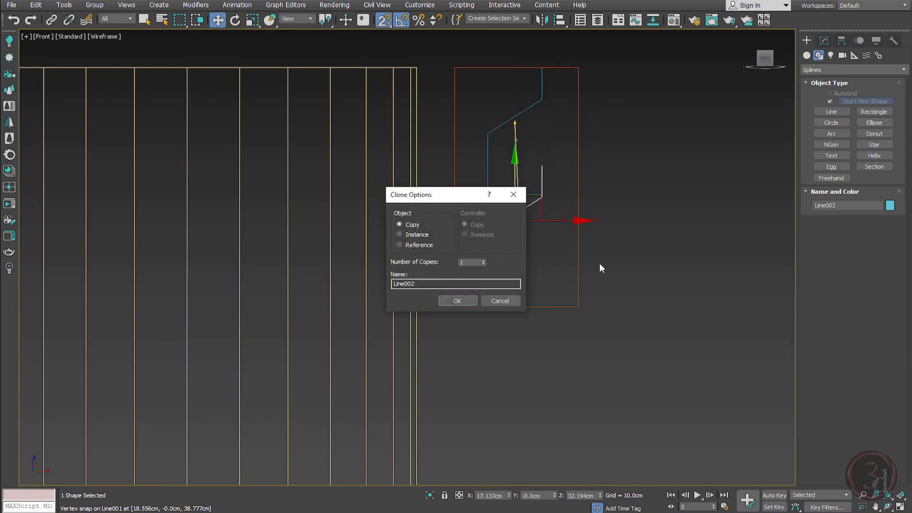
click(443, 302)
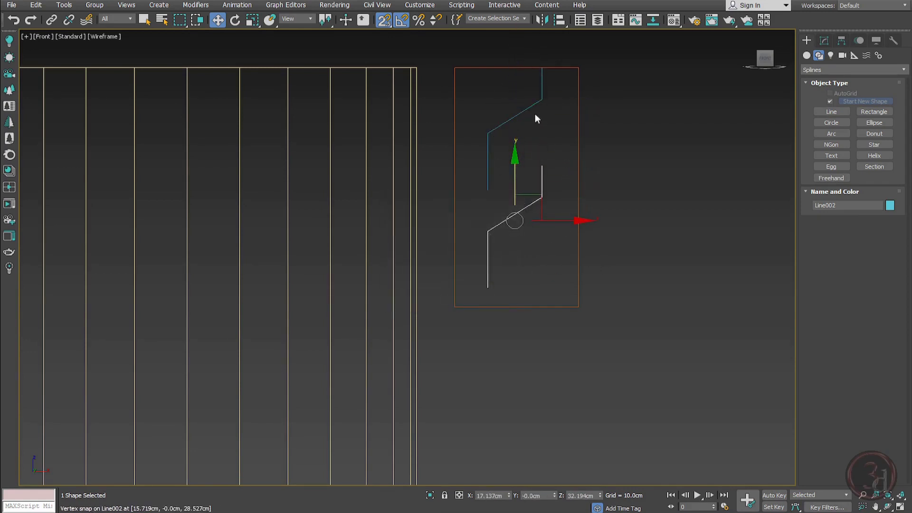
Mirror the copied line about the Y axis without cloning and snap its upper end to the original line's lower end.
click(542, 20)
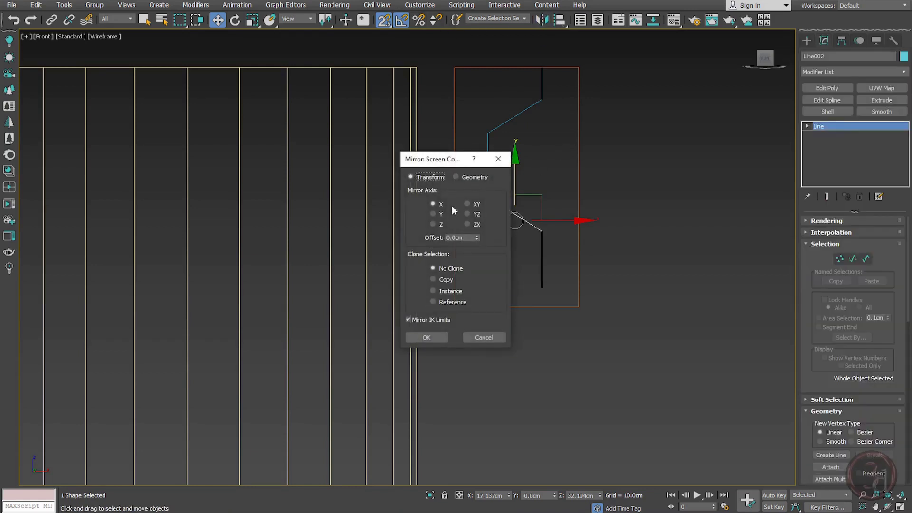
click(441, 213)
drag(457, 158, 668, 152)
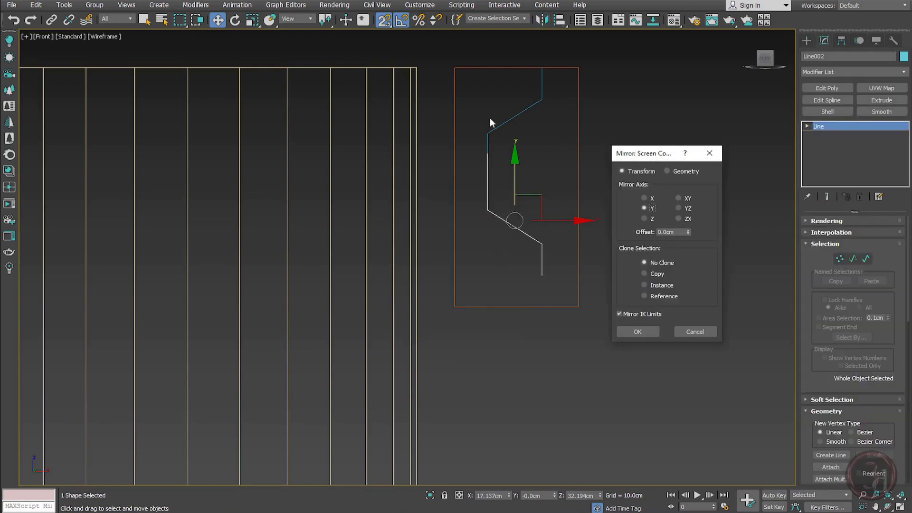
click(637, 330)
drag(514, 177, 486, 189)
click(548, 158)
Attach the upper line to the mirrored lower line to make them a single shape.
click(806, 40)
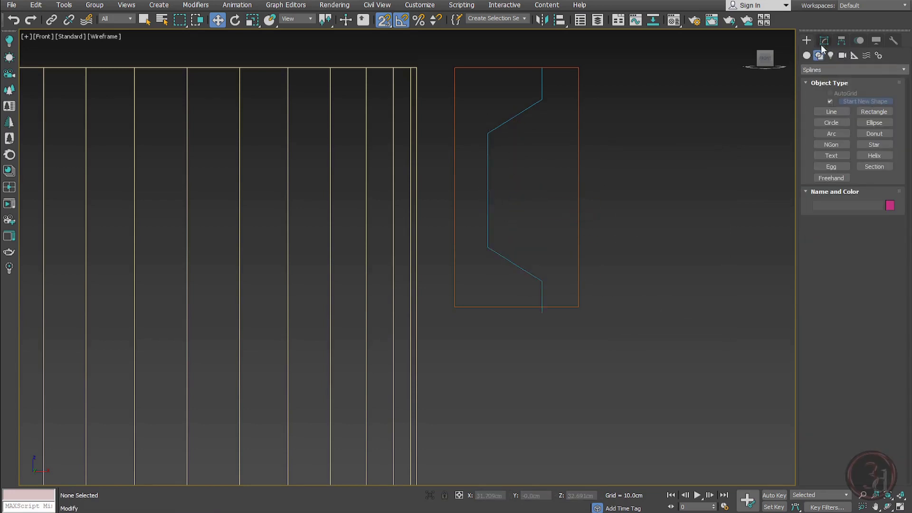
click(823, 41)
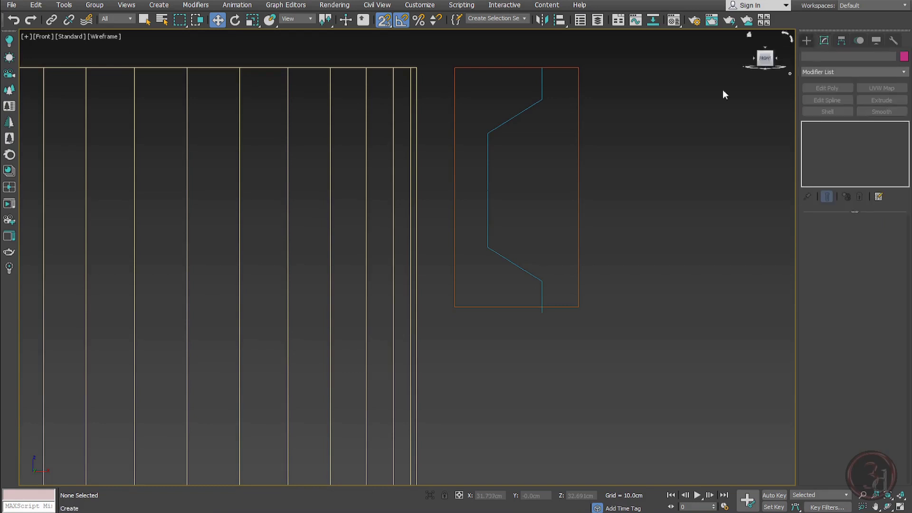
click(486, 228)
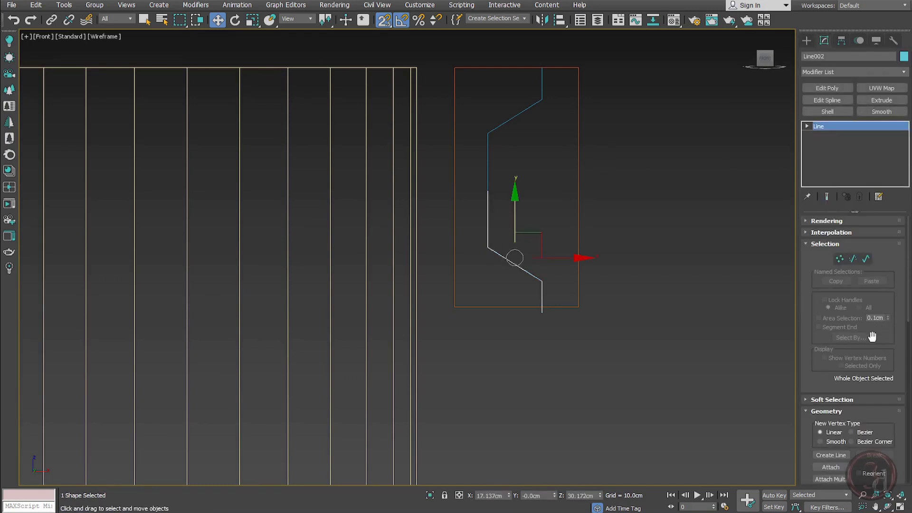
drag(871, 340, 877, 269)
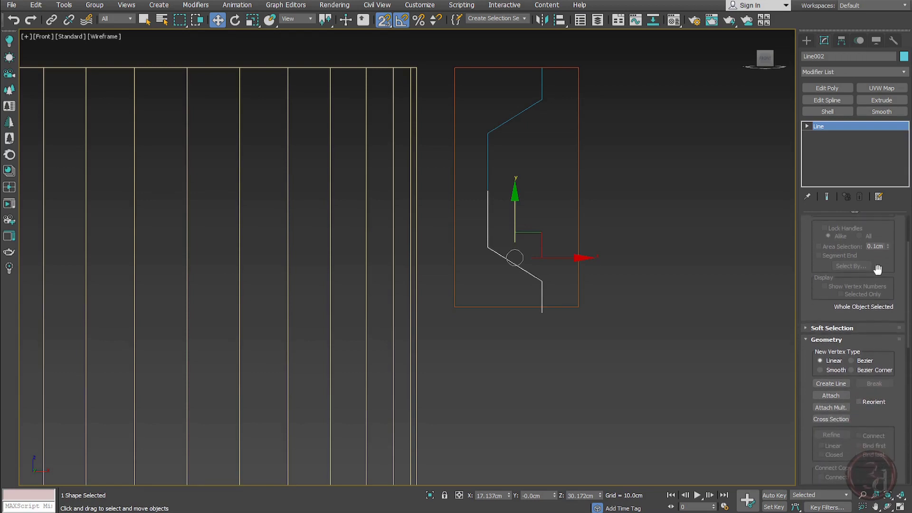
click(828, 396)
click(486, 164)
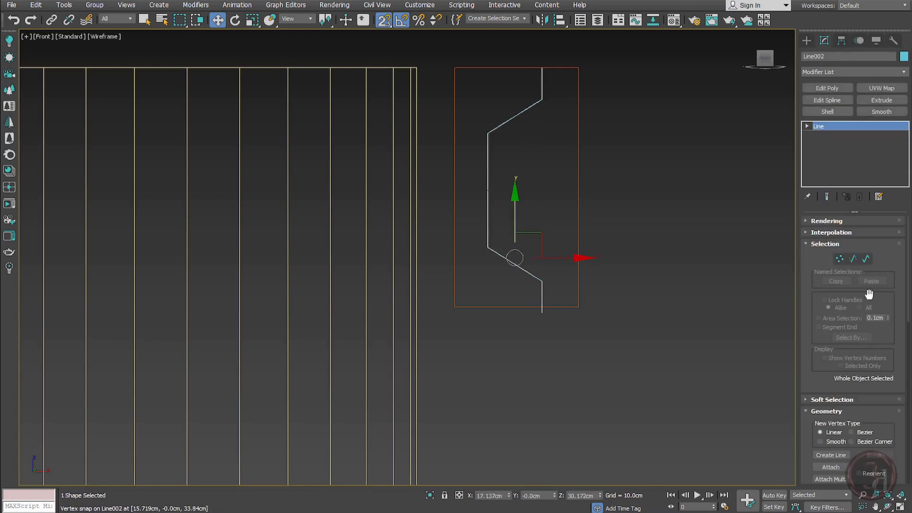
Weld the two overlapping vertices at the middle of the profile and delete the resulting vertex.
click(839, 259)
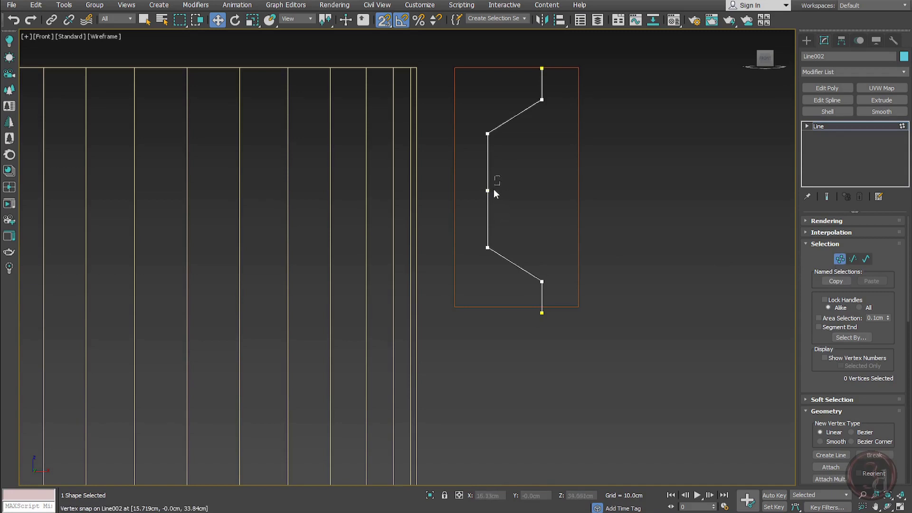
click(481, 200)
scroll(895, 347, down, 5)
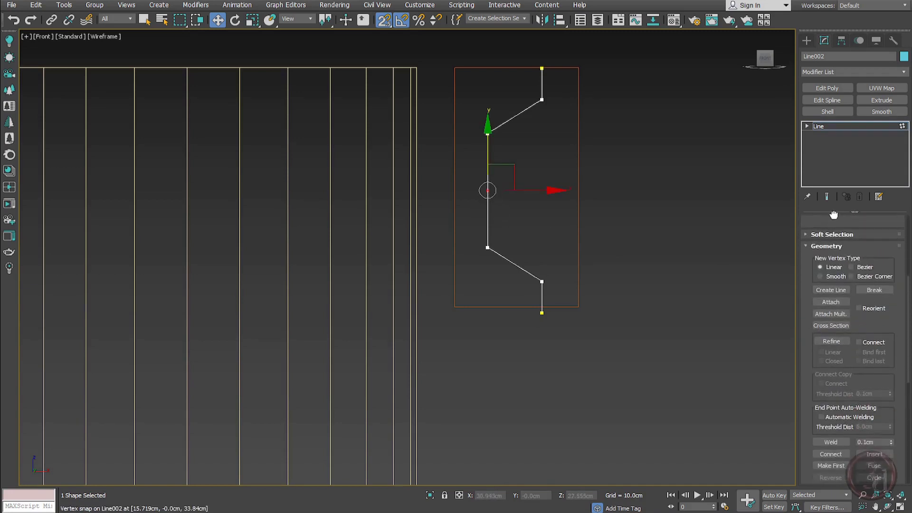
click(824, 422)
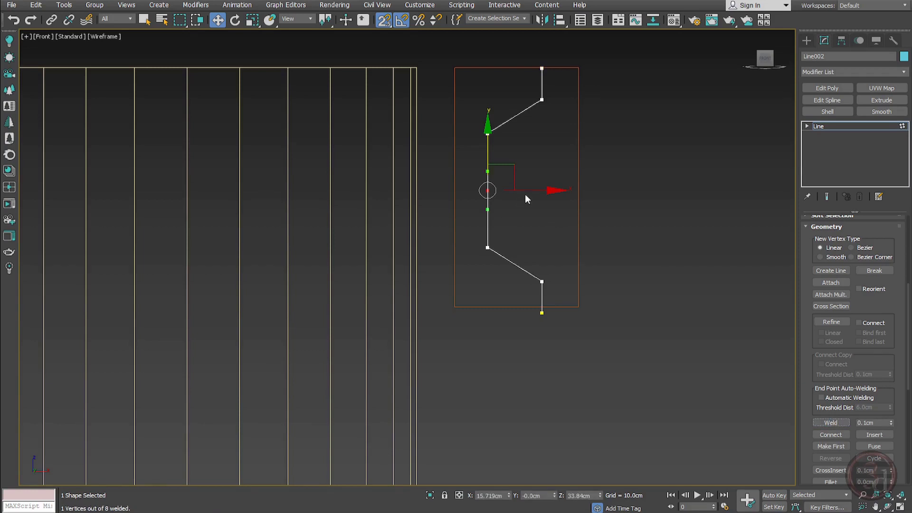
drag(525, 195, 548, 195)
right_click(549, 195)
key(Delete)
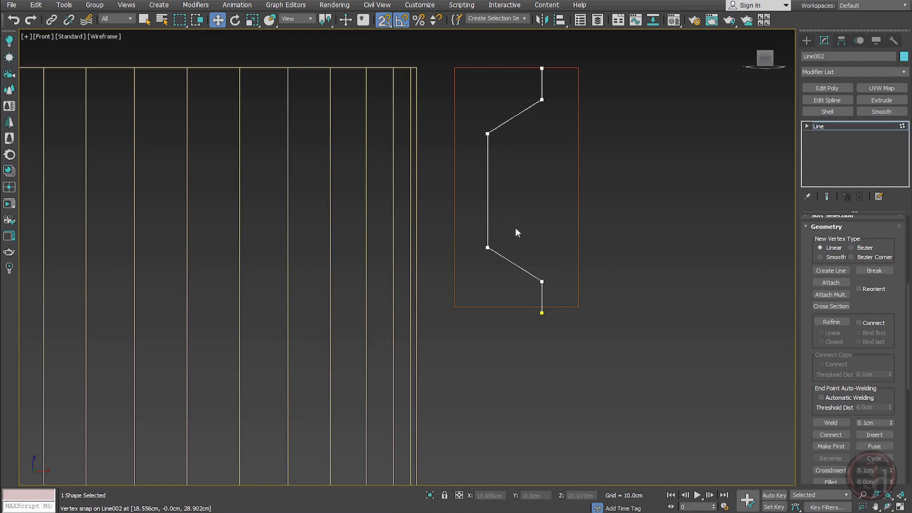
Move the profile's lower vertices up so the bottom end snaps to the rectangle's lower edge.
drag(473, 217, 578, 372)
drag(540, 306, 541, 306)
click(636, 241)
key(1)
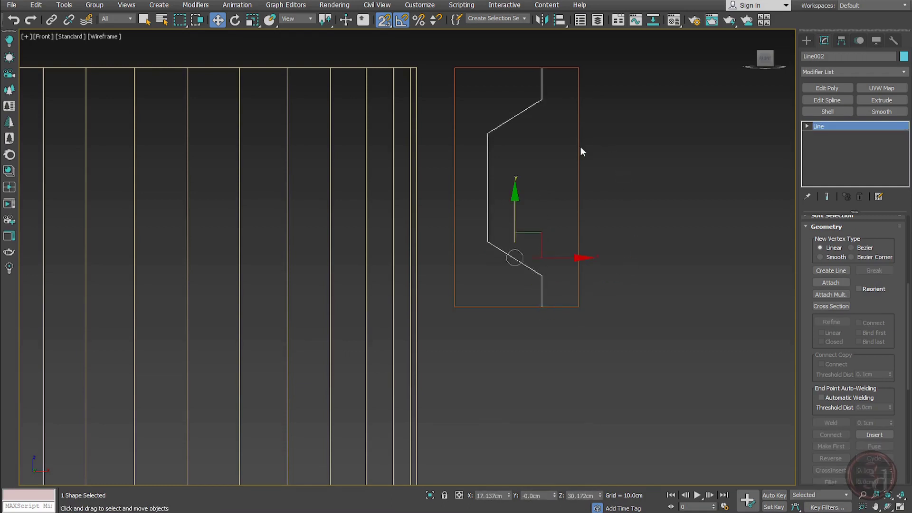
Center the pivot of the joined profile on the object and keep the profile selected for modifying.
click(841, 41)
click(844, 114)
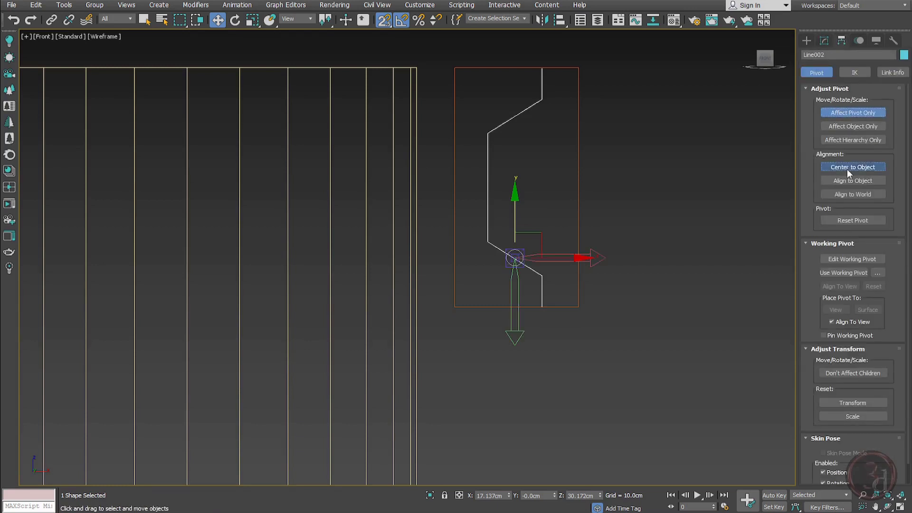
click(847, 168)
click(842, 112)
click(818, 42)
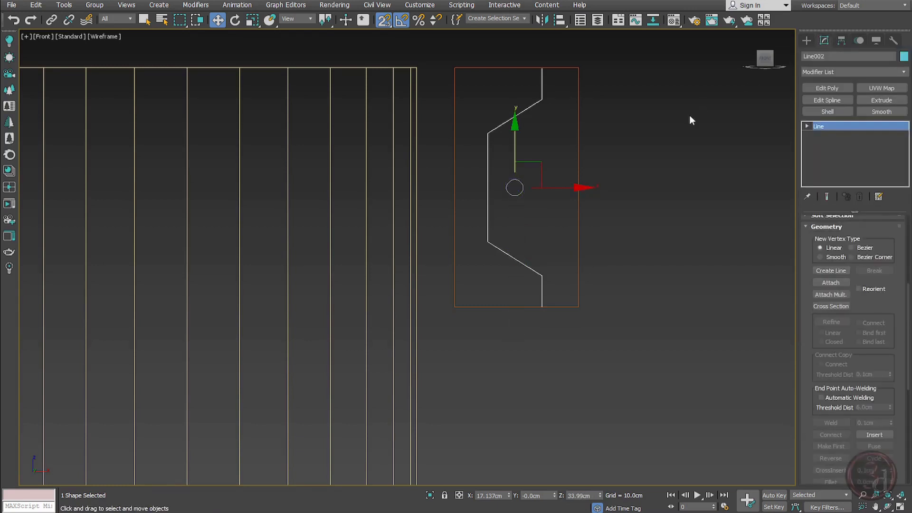
click(543, 161)
click(489, 176)
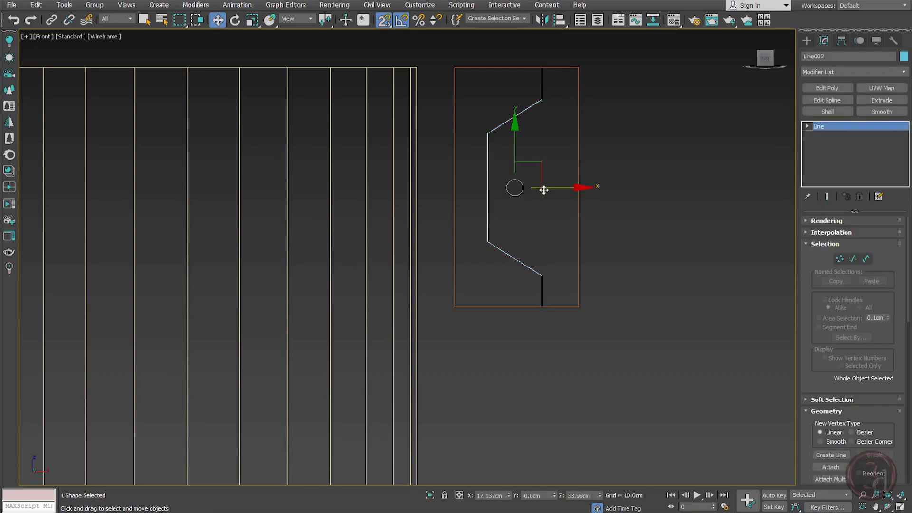
Scale the profile's two inner vertices toward each other about their shared center to 77% vertically.
mouse_move(539, 187)
mouse_down()
mouse_move(569, 187)
mouse_move(531, 196)
mouse_up()
key(1)
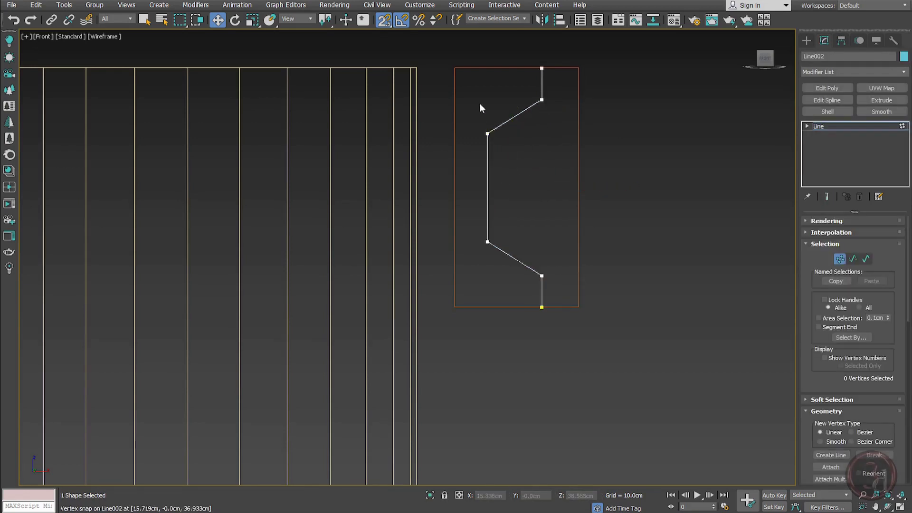
drag(481, 105, 516, 264)
key(r)
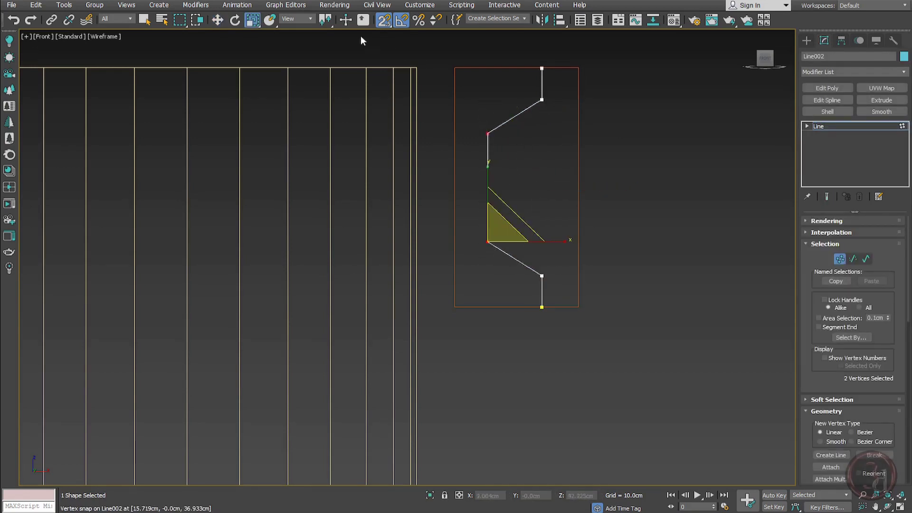
drag(329, 16, 327, 53)
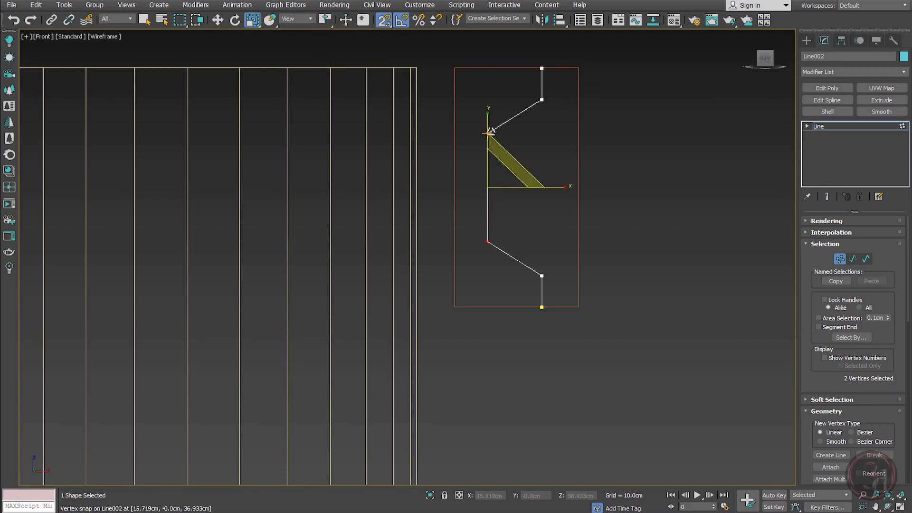
key(s)
drag(488, 118, 490, 127)
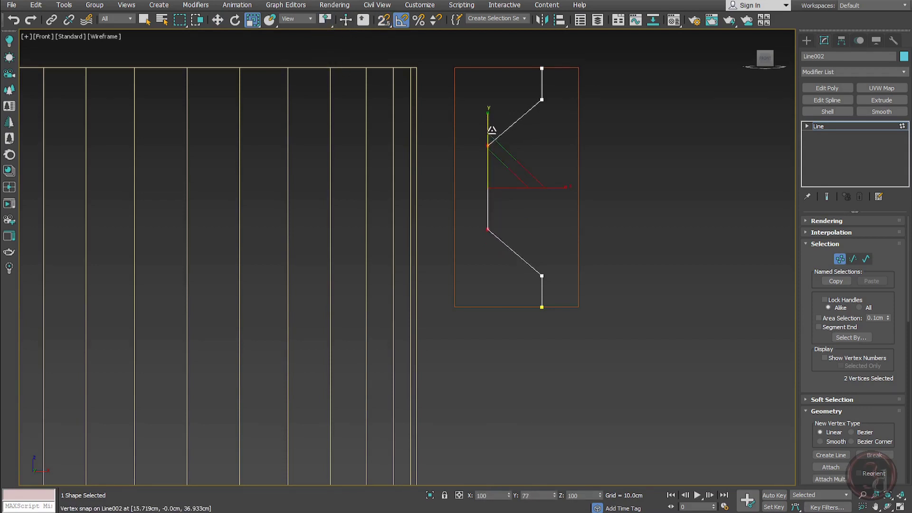
key(1)
key(w)
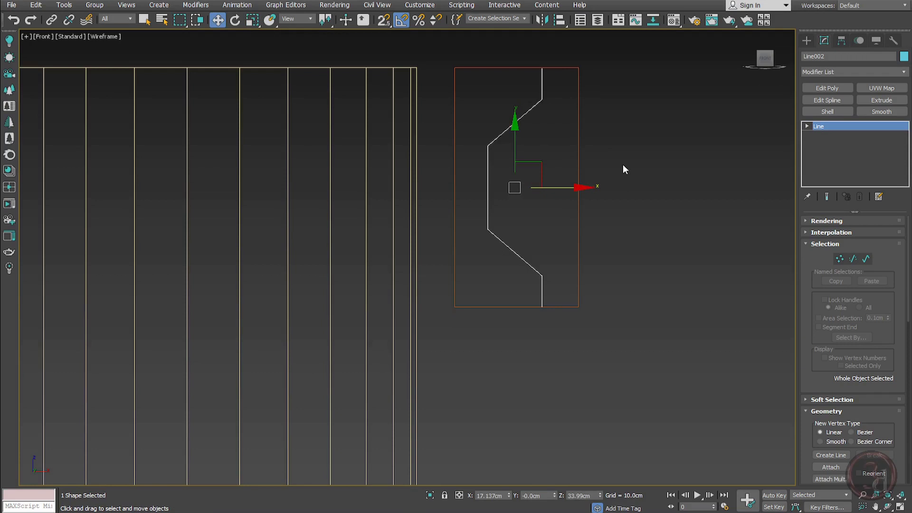
Make 6 independent copies of the profile stacked end to end downward, snapping its top vertex to its bottom vertex.
click(607, 223)
click(541, 100)
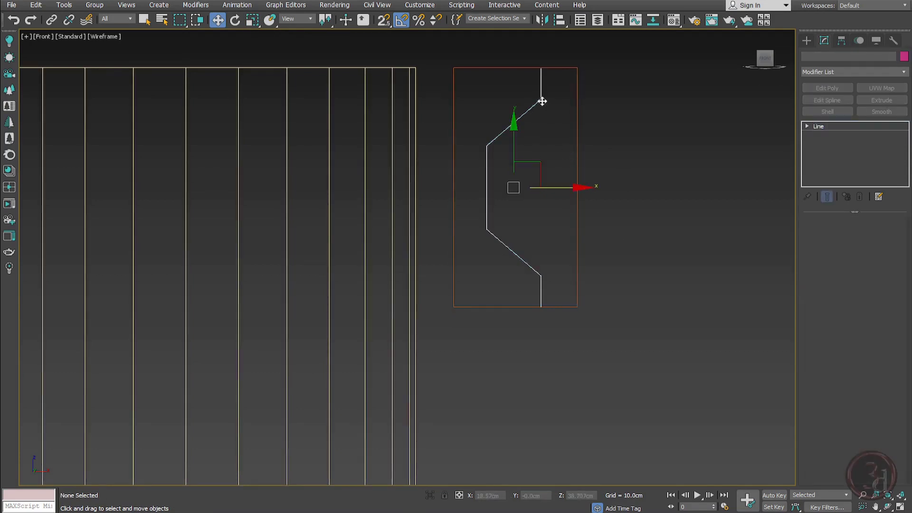
key(s)
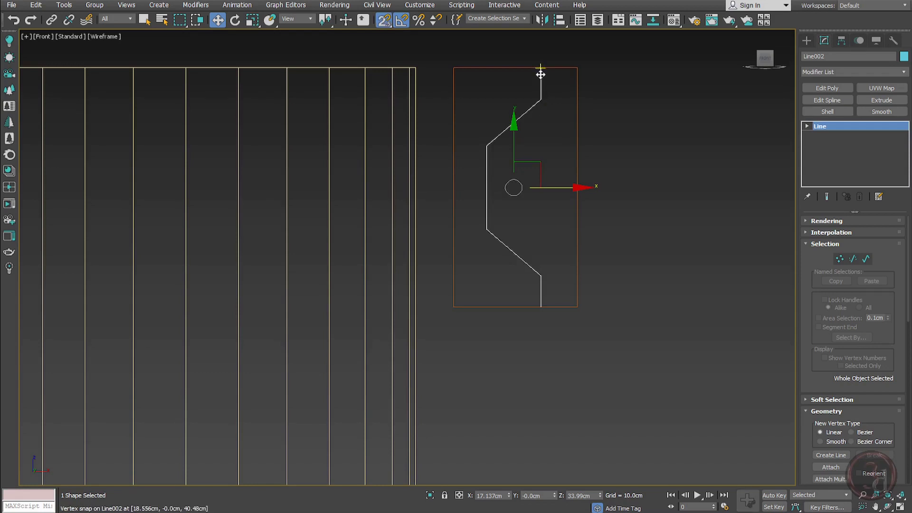
mouse_move(541, 74)
shift+mouse_down()
mouse_move(546, 268)
mouse_move(639, 306)
mouse_move(611, 271)
shift+mouse_up()
right_click(610, 271)
shift+drag(541, 69, 541, 306)
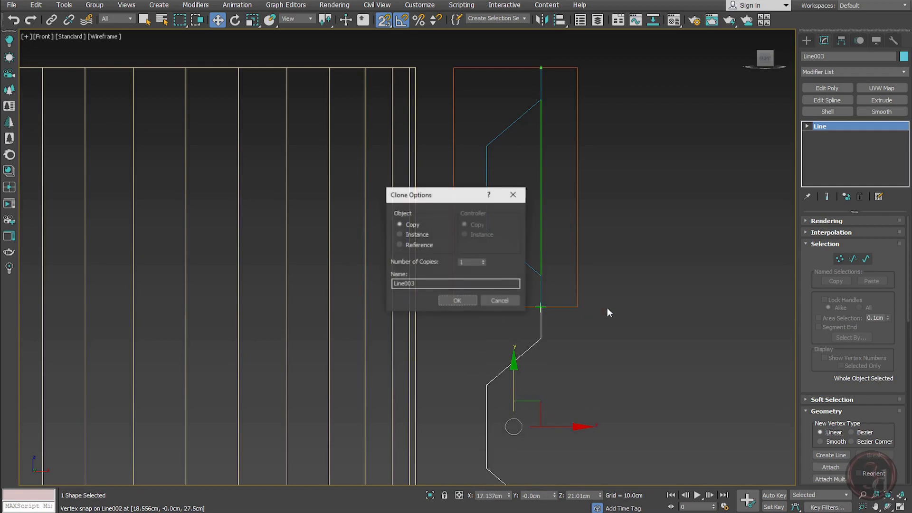
click(483, 260)
click(483, 260)
click(483, 260)
click(483, 260)
click(483, 260)
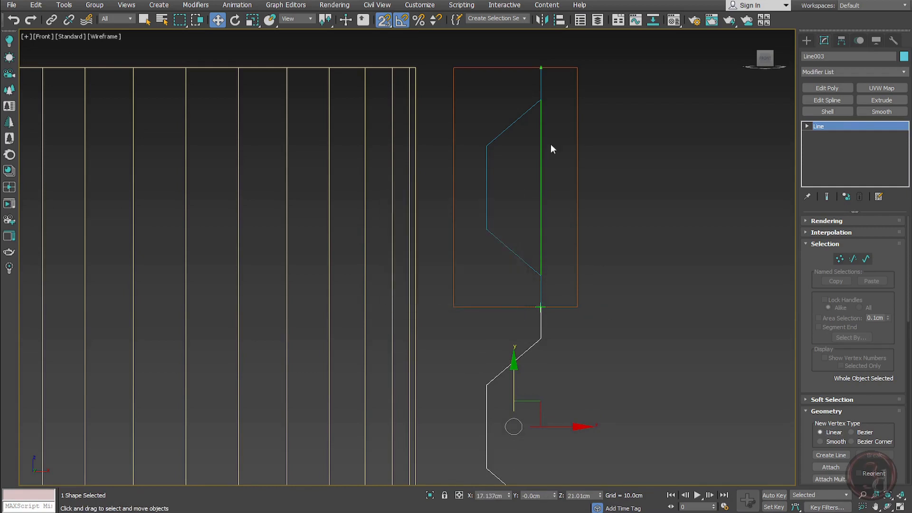
click(449, 299)
Delete the surplus profile copies that extend below the cylinder, keeping the upper three segments.
scroll(503, 161, down, 5)
scroll(539, 368, up, 3)
middle_drag(538, 365, 537, 195)
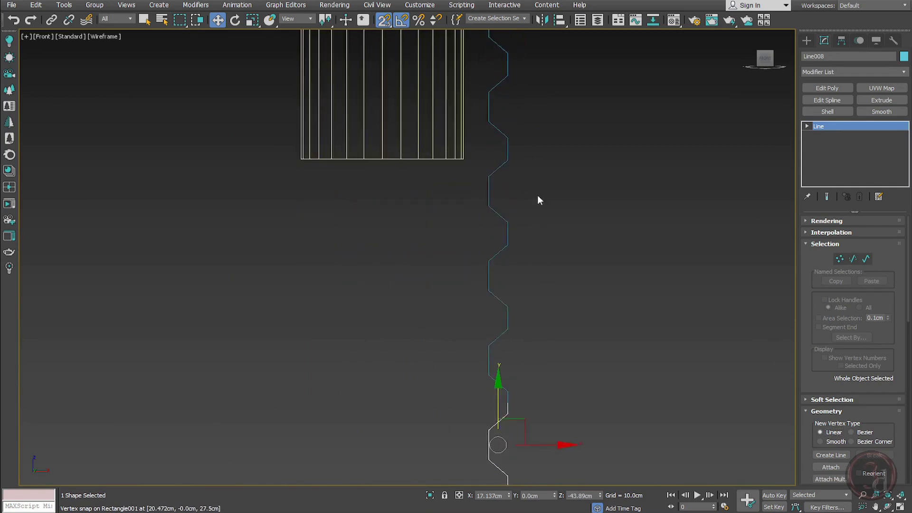
scroll(537, 195, down, 3)
drag(586, 302, 431, 394)
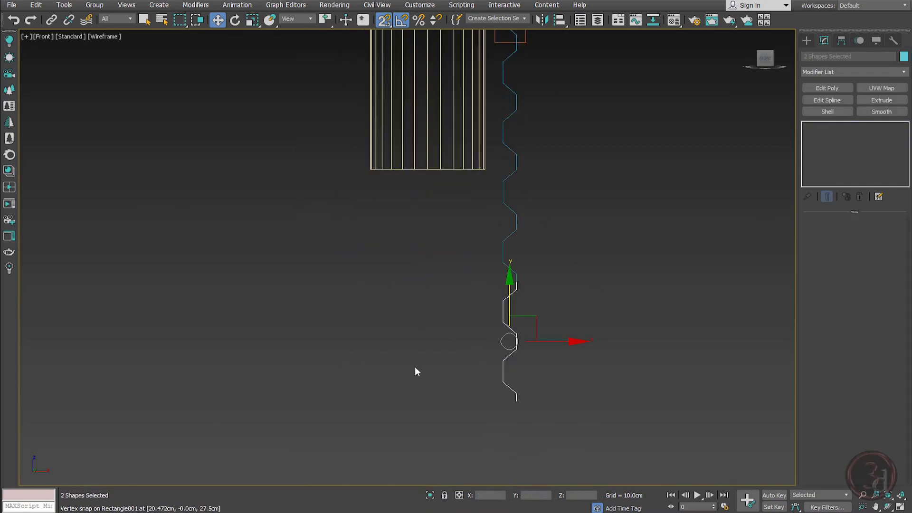
click(460, 333)
drag(532, 325, 472, 247)
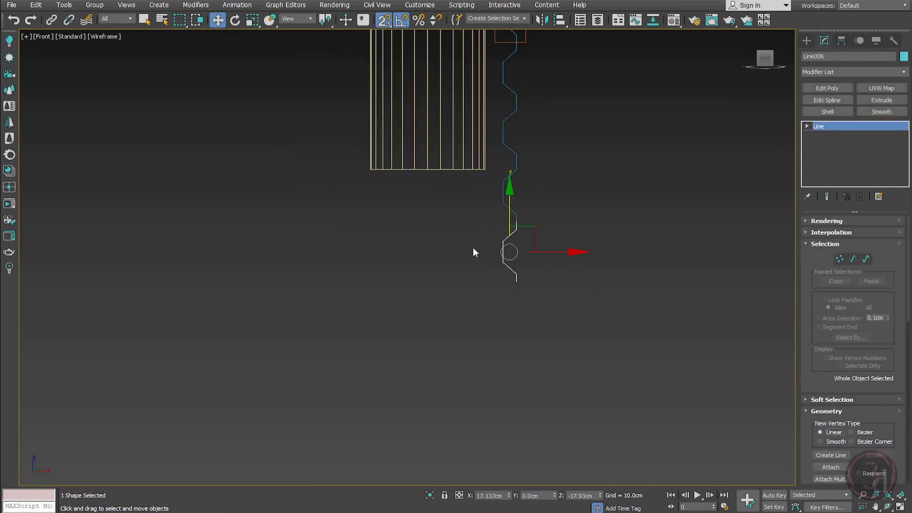
key(Delete)
scroll(532, 142, up, 2)
middle_drag(531, 156, 531, 293)
drag(533, 399, 468, 434)
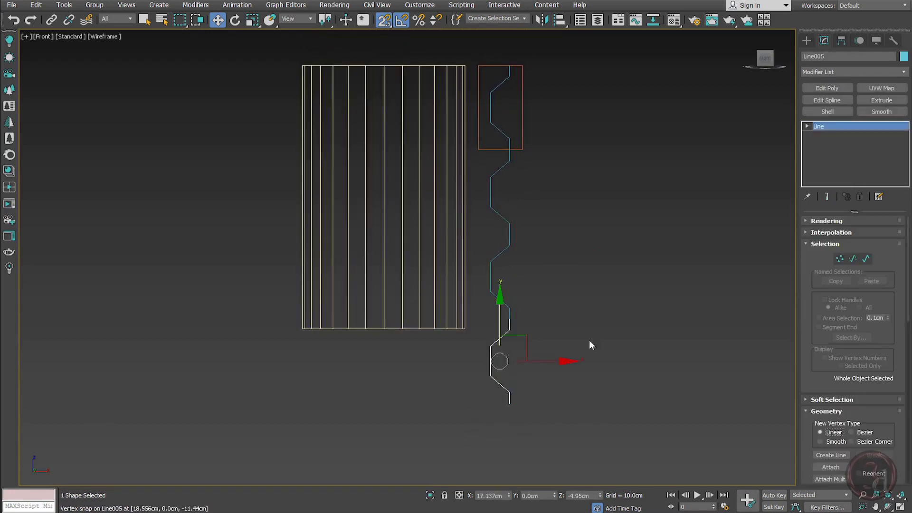
key(Delete)
Delete the guide rectangle around the uppermost profile.
middle_drag(560, 223, 549, 275)
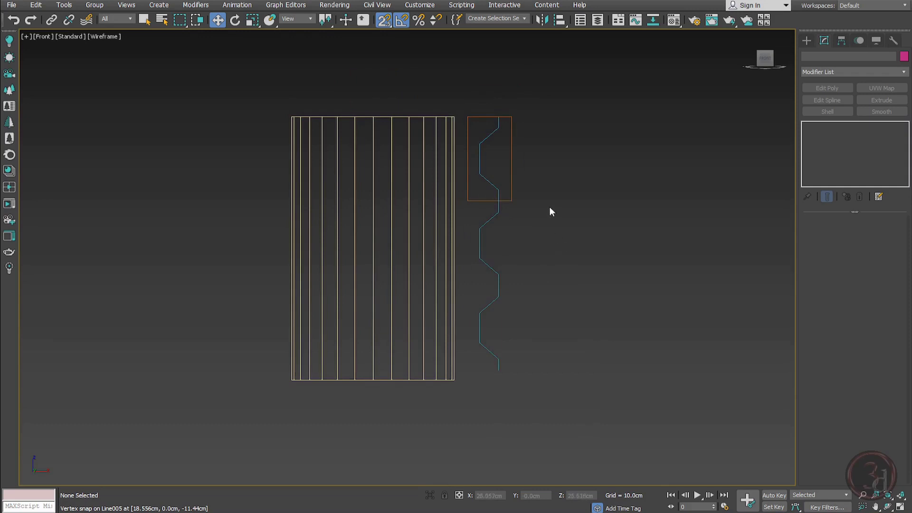
click(500, 158)
key(Delete)
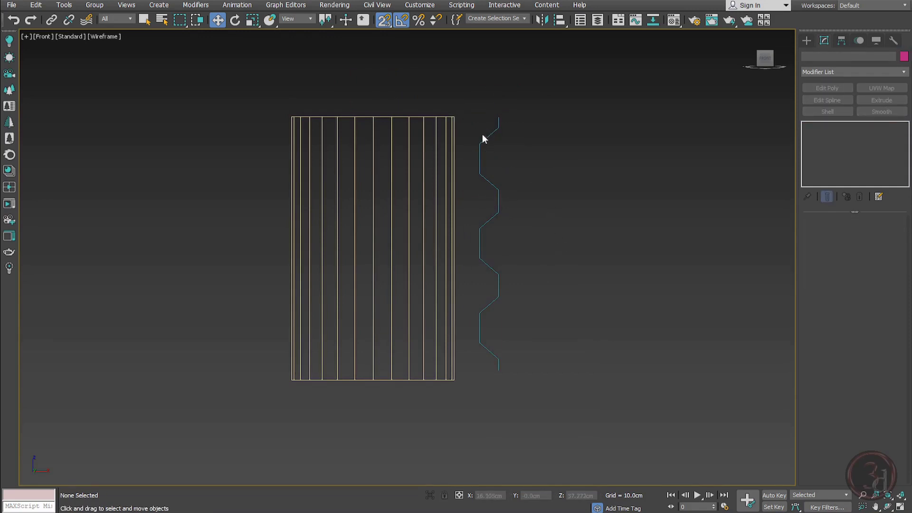
Attach the two remaining copies to the uppermost profile to form a single shape.
click(484, 139)
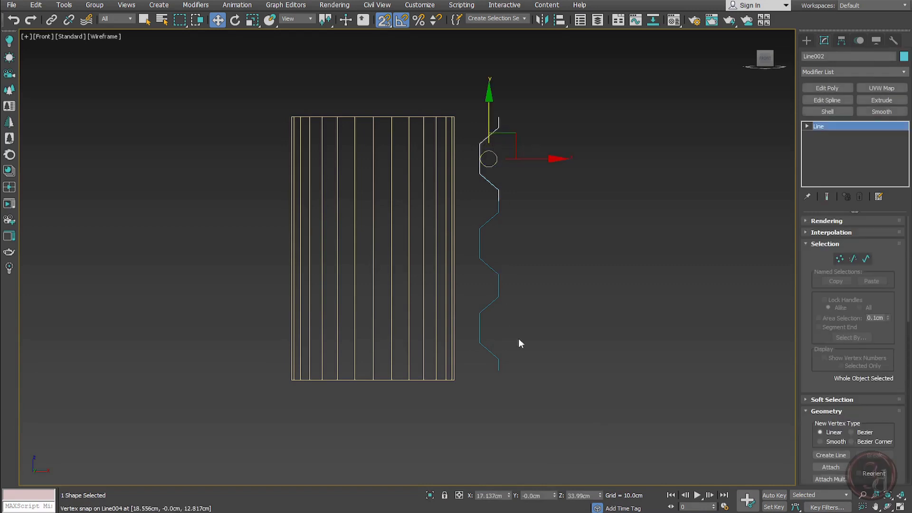
scroll(867, 295, down, 3)
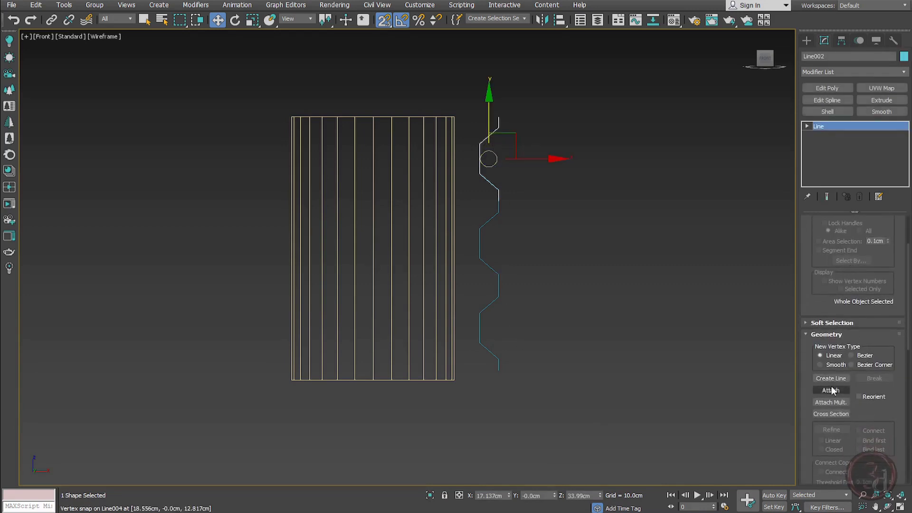
click(831, 389)
click(479, 224)
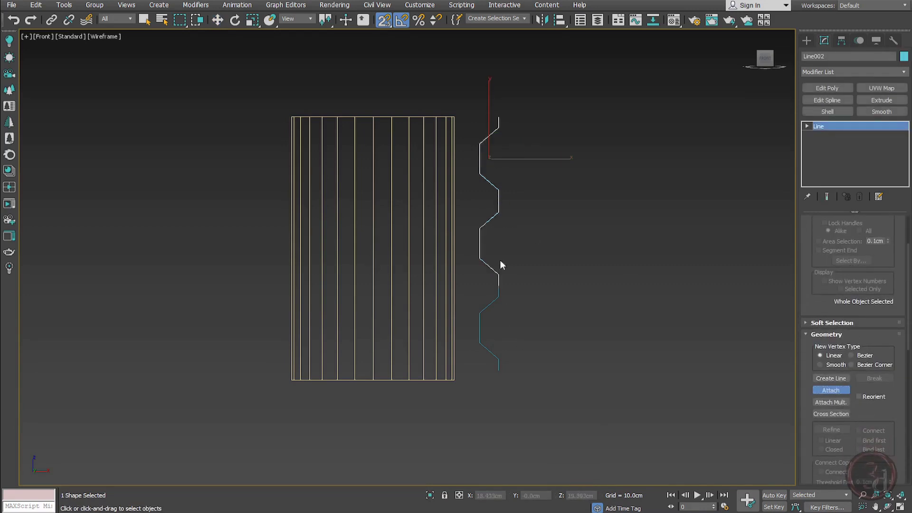
click(493, 306)
right_click(563, 240)
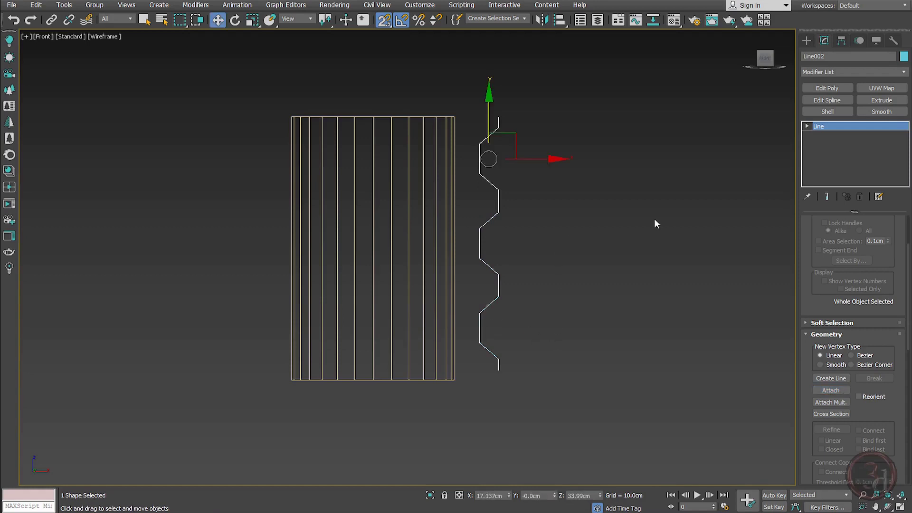
Select all vertices of the combined profile and weld them with a 0.1 cm threshold.
click(806, 126)
key(1)
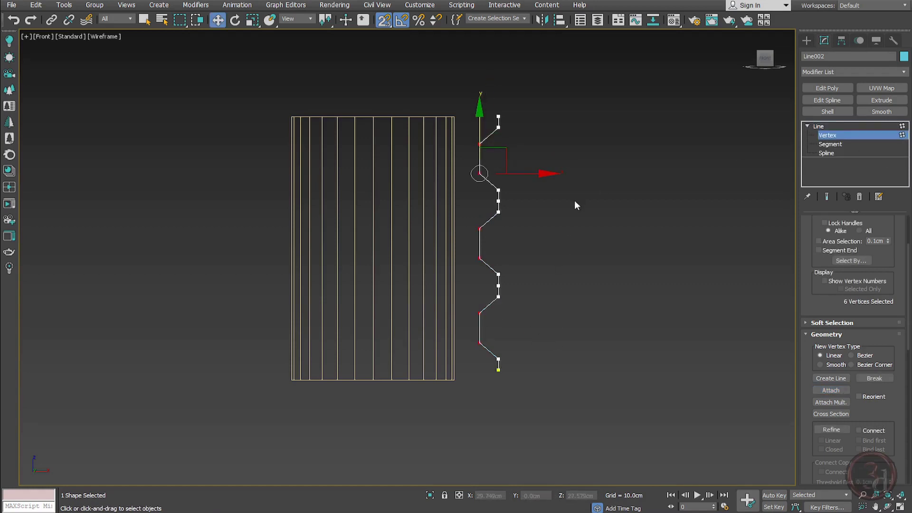
drag(558, 67, 468, 382)
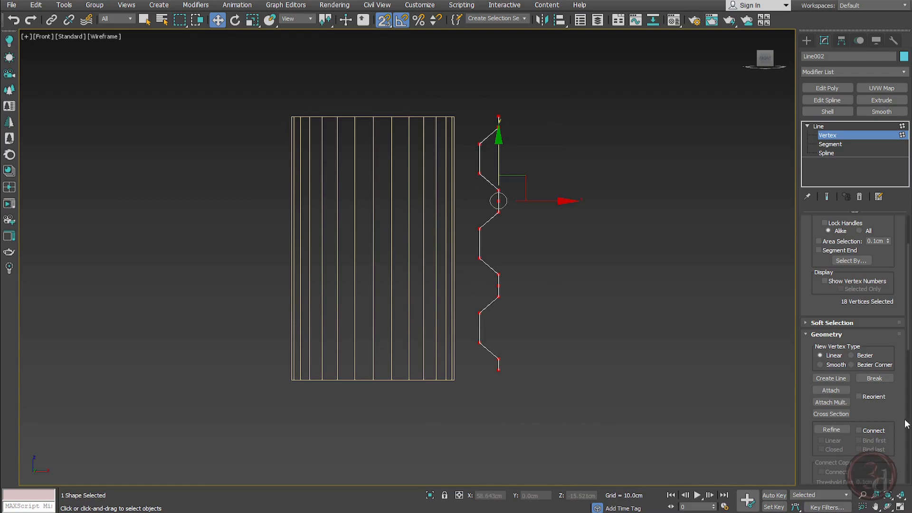
scroll(887, 407, down, 5)
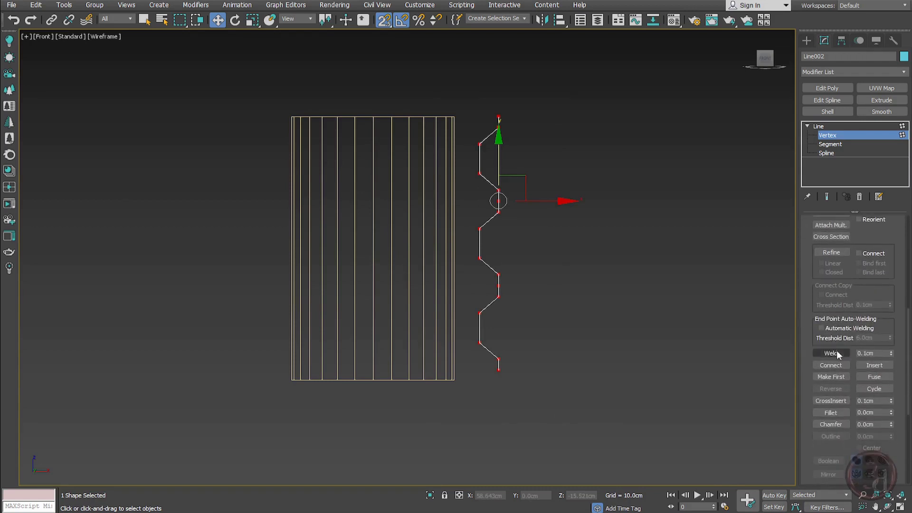
click(498, 285)
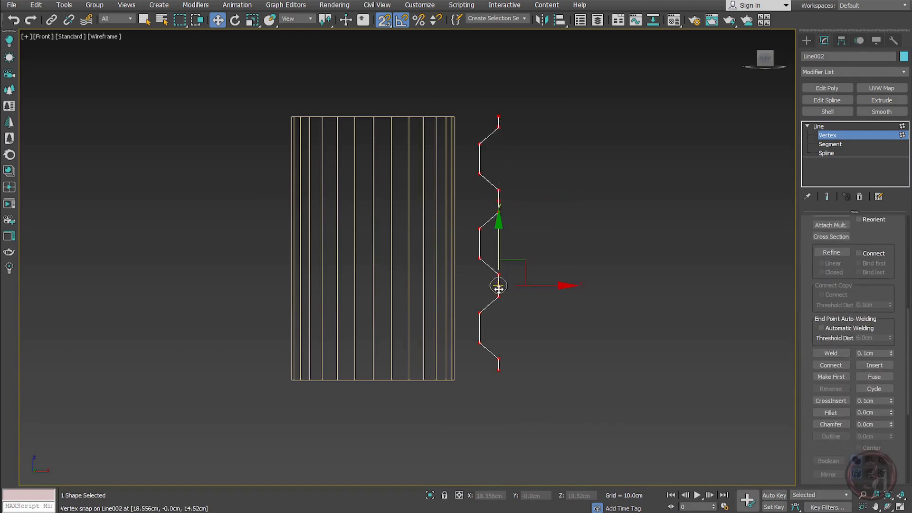
click(832, 353)
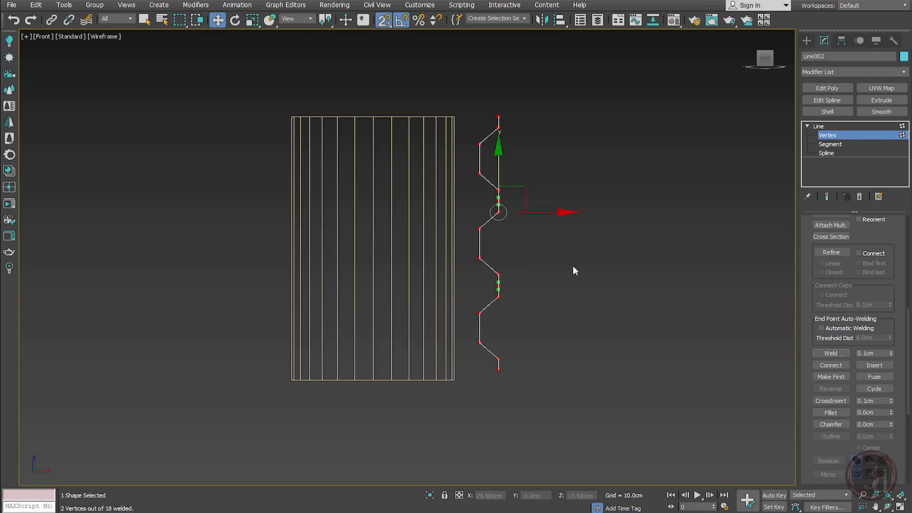
Convert all selected profile vertices to the Corner type and clear the vertex selection.
right_click(508, 243)
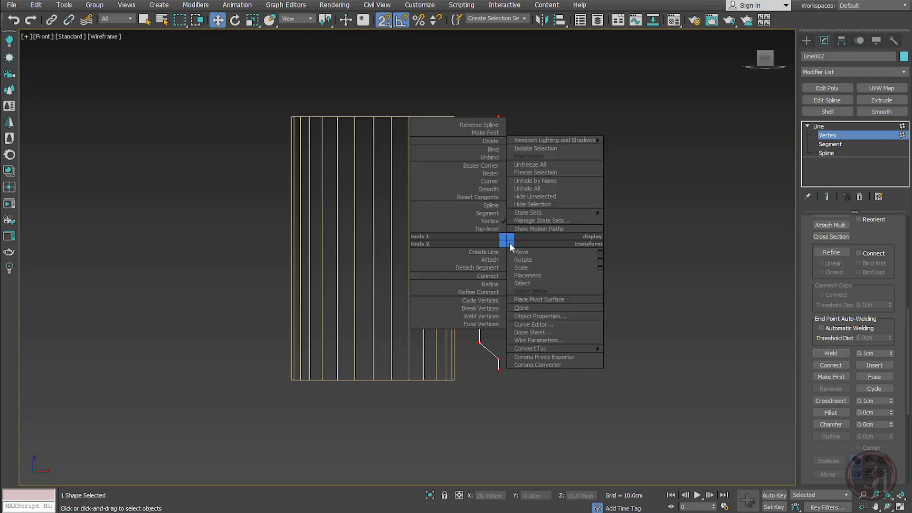
click(489, 182)
click(479, 143)
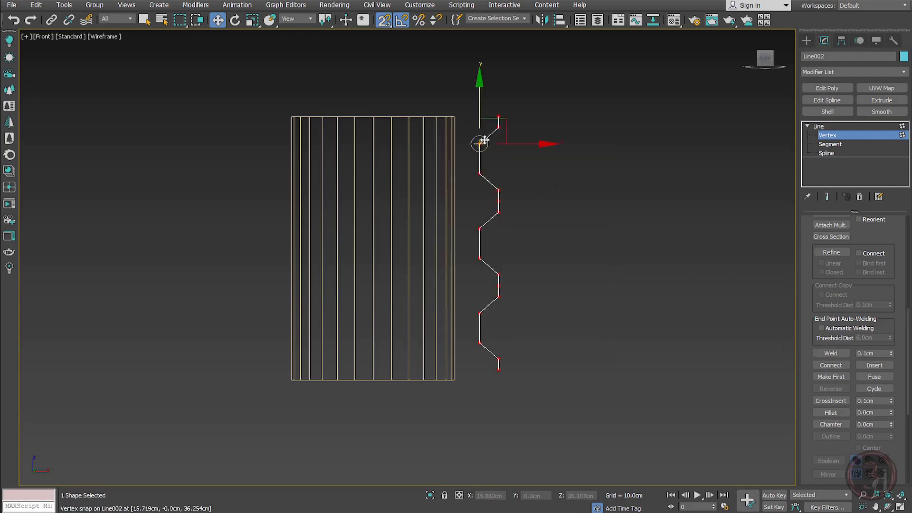
click(498, 274)
click(529, 236)
Test the weld at the upper joint by moving its middle vertex outward, then cancel the move.
scroll(509, 204, up, 5)
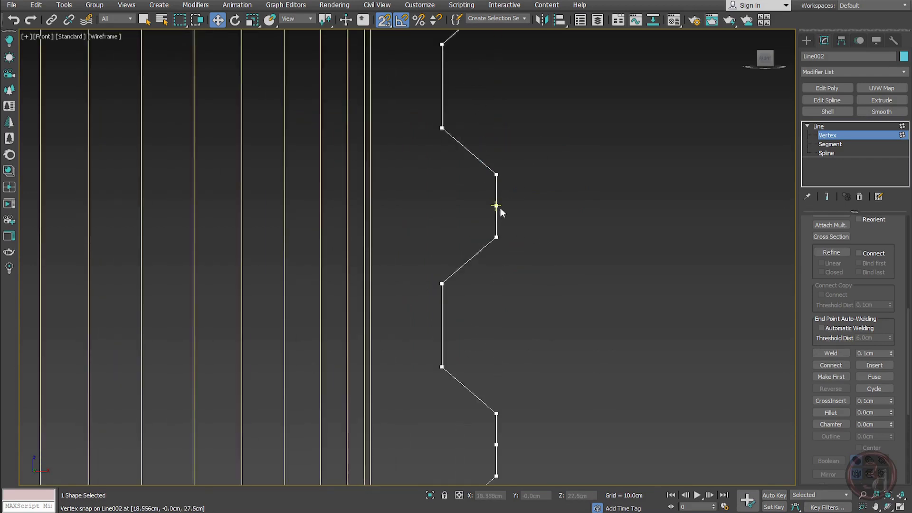
click(497, 206)
drag(542, 203, 600, 238)
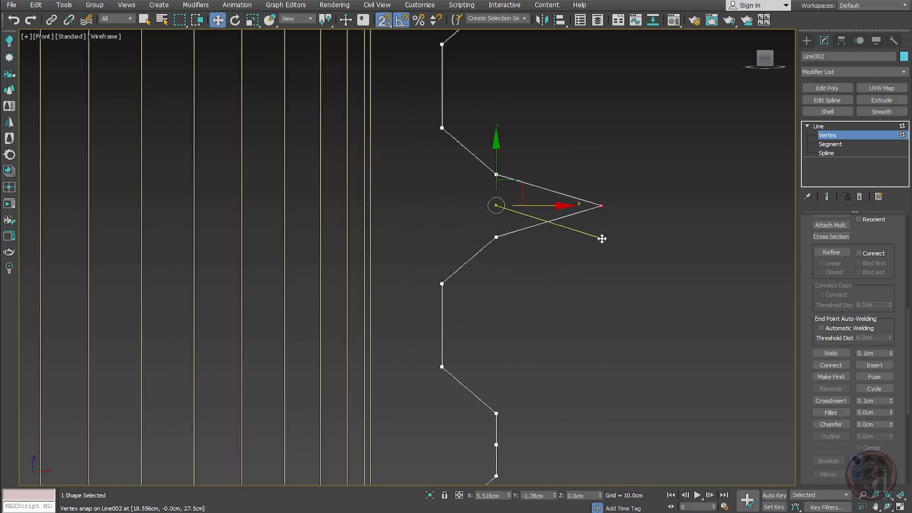
right_click(596, 242)
click(584, 243)
Delete the redundant middle vertices at the two joints between the profile segments.
scroll(407, 232, down, 5)
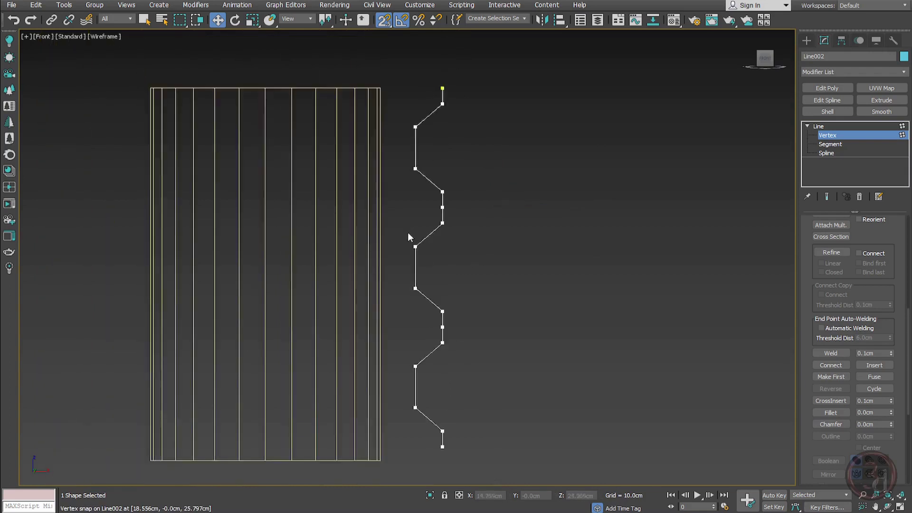
scroll(450, 199, up, 4)
click(415, 201)
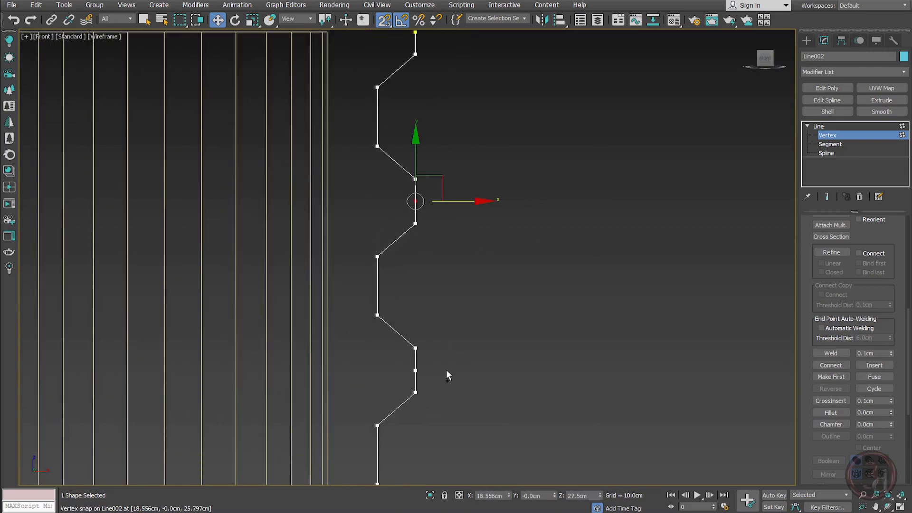
click(415, 369)
key(Delete)
click(415, 201)
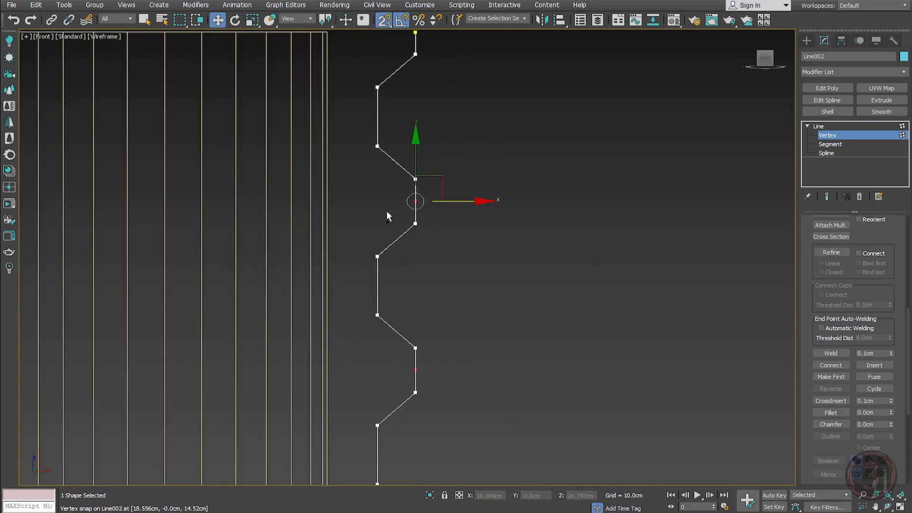
key(Delete)
Return to the whole line object and apply an Extrude modifier to the profile.
scroll(365, 342, down, 2)
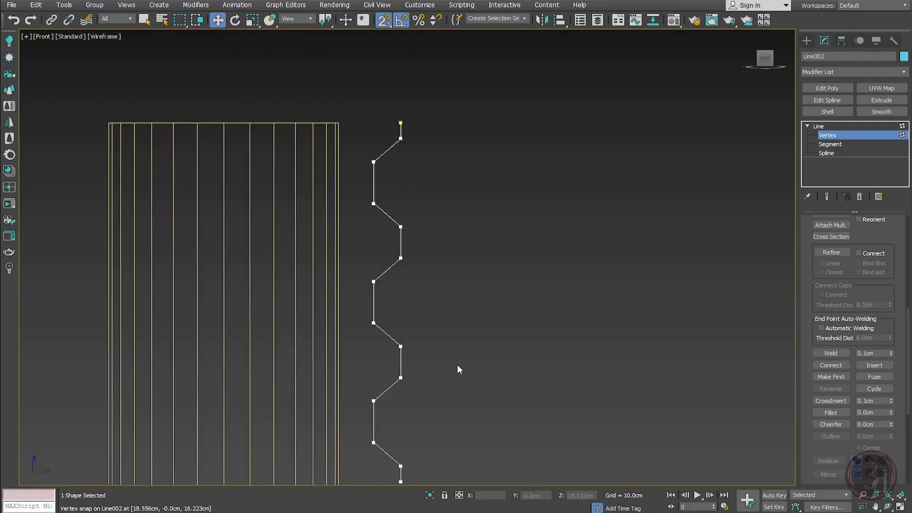
middle_drag(458, 371, 574, 310)
click(818, 126)
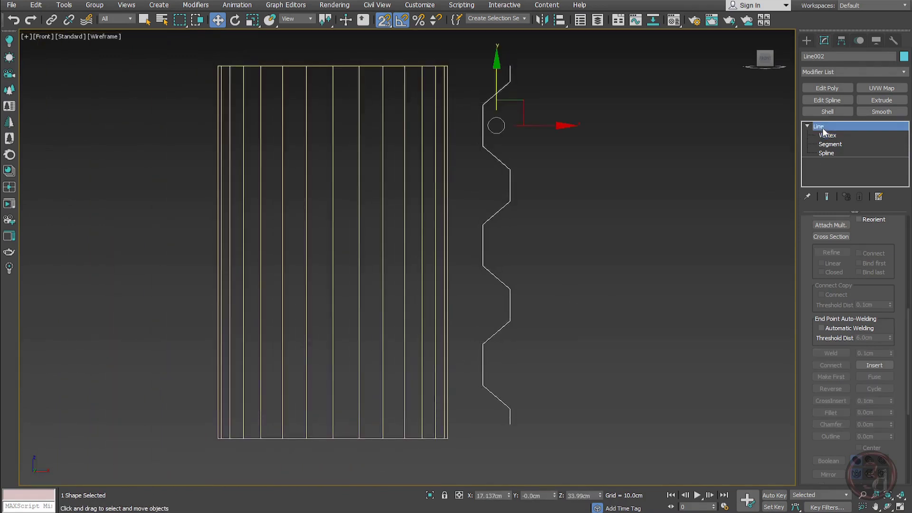
scroll(516, 125, up, 2)
alt+middle_drag(528, 165, 492, 178)
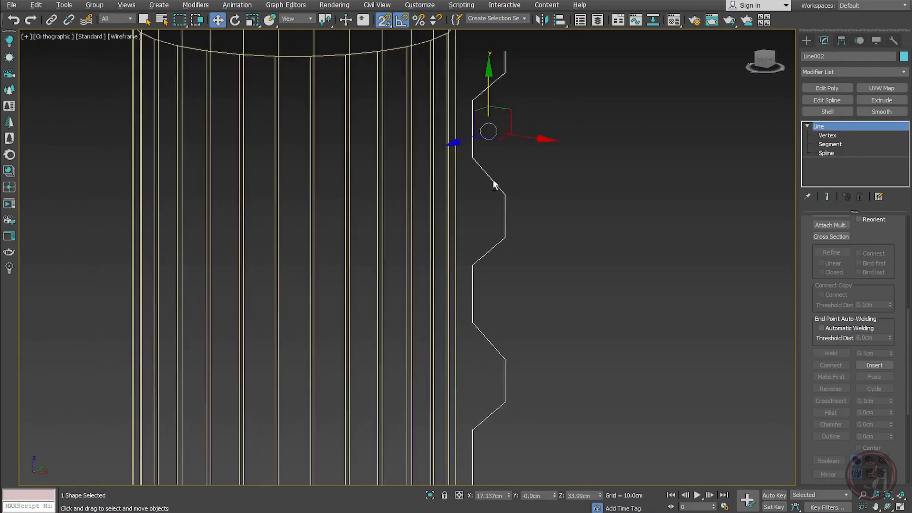
click(880, 101)
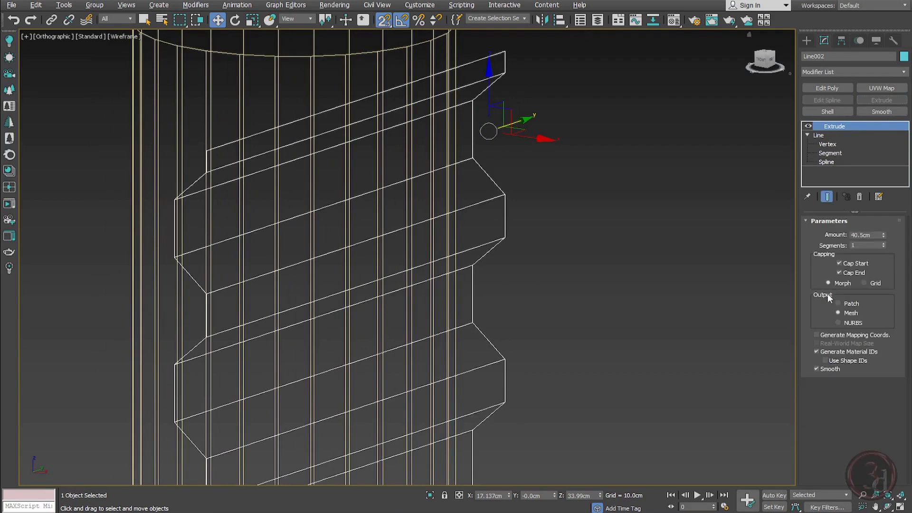
Set the Extrude amount of the line profile to 0.35 cm.
click(862, 235)
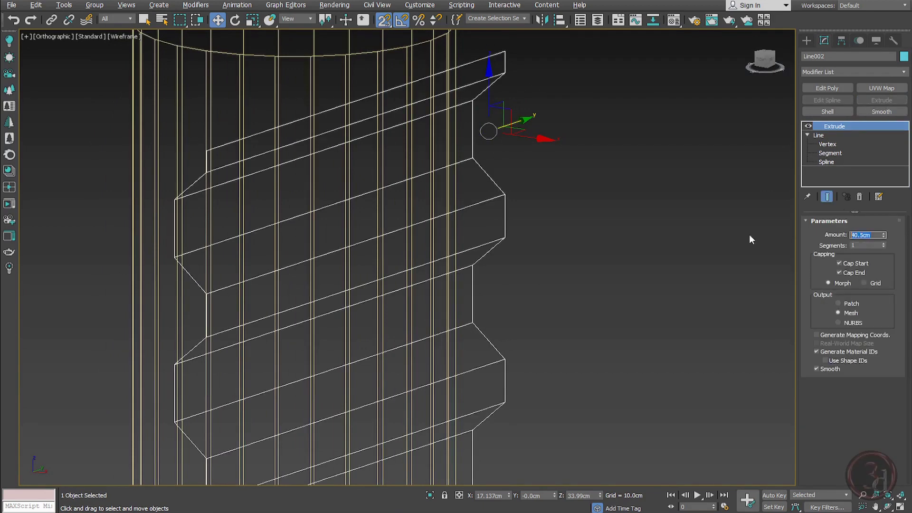
text(.35)
key(Return)
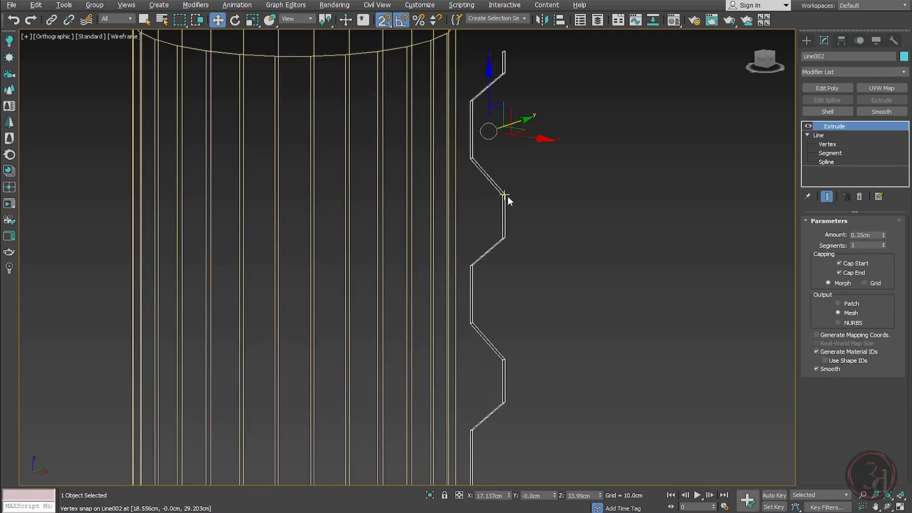
scroll(507, 197, down, 1)
scroll(518, 207, up, 3)
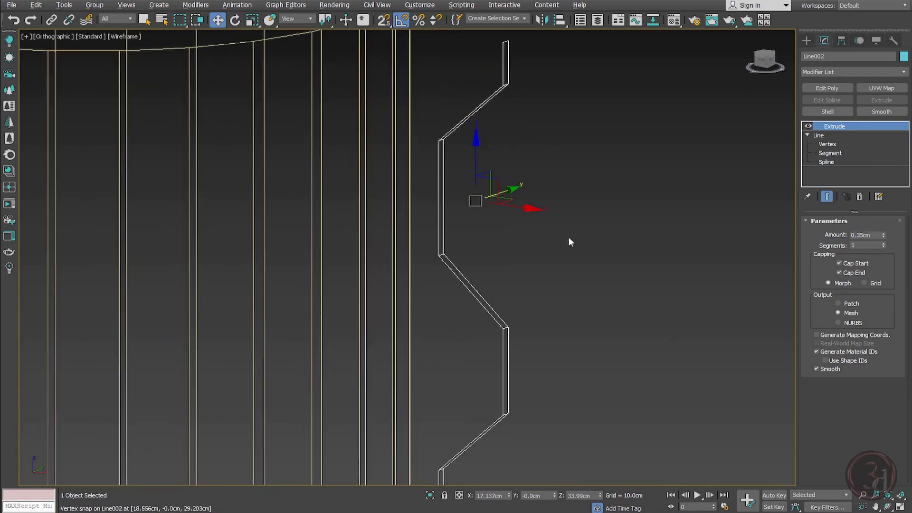
Apply a Shell modifier to the extruded profile with an inner amount of 1 cm and an outer amount of 0 cm.
click(807, 135)
click(829, 110)
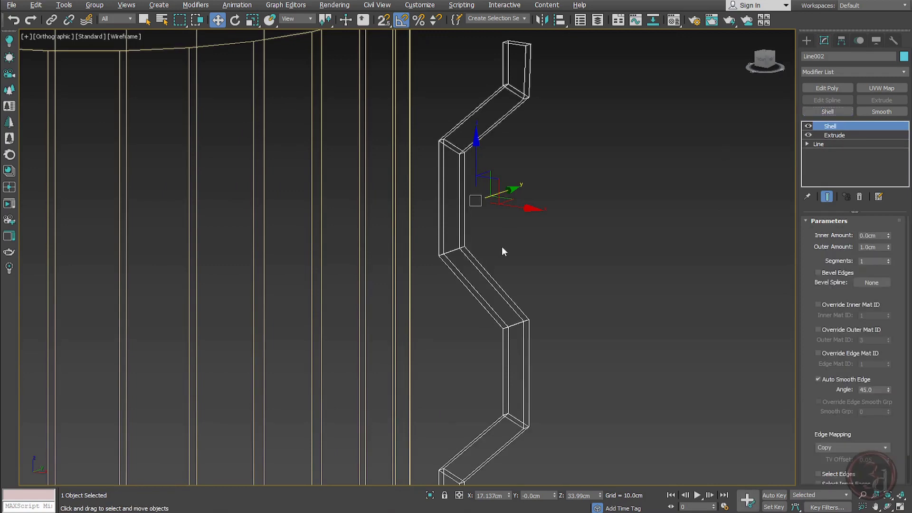
alt+middle_drag(502, 247, 539, 246)
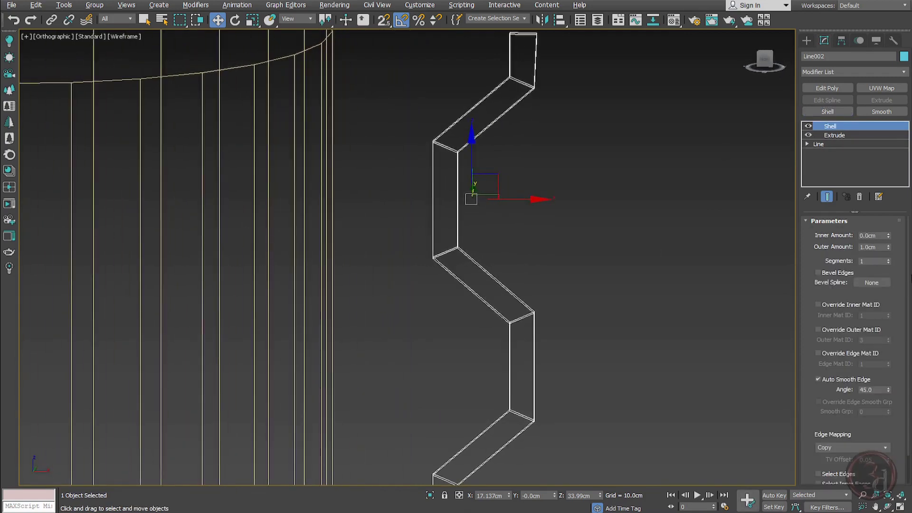
right_click(888, 246)
double_click(869, 235)
text(1)
key(Return)
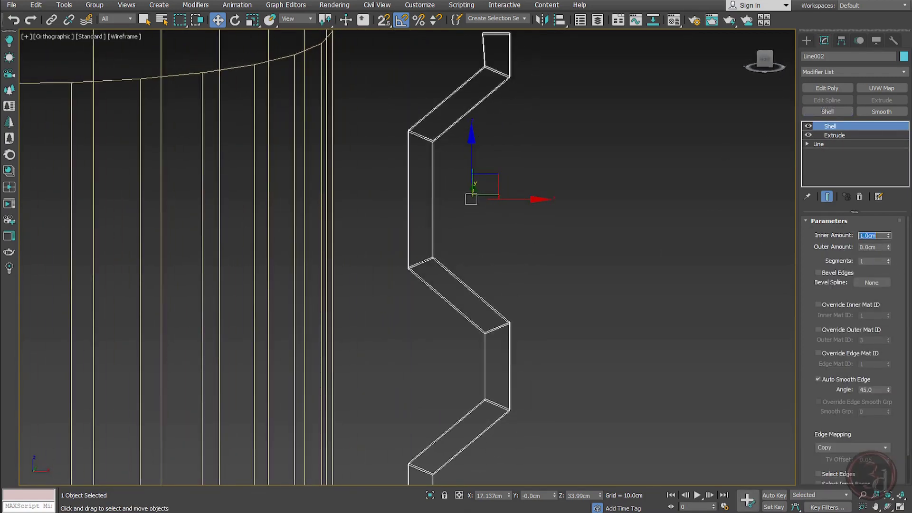
Examine the shelled profile beside the cylinder from the front, in wireframe and in shaded display.
key(f)
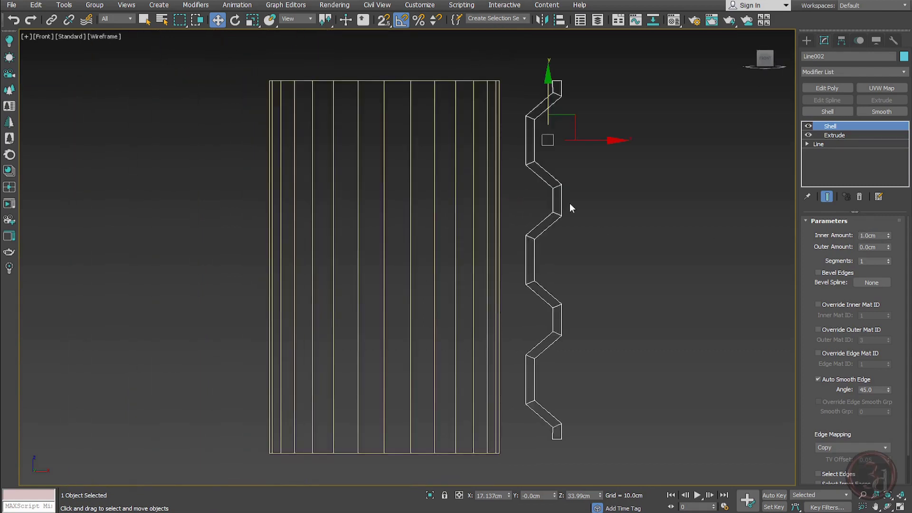
scroll(572, 195, up, 2)
middle_drag(579, 181, 530, 212)
scroll(523, 166, down, 2)
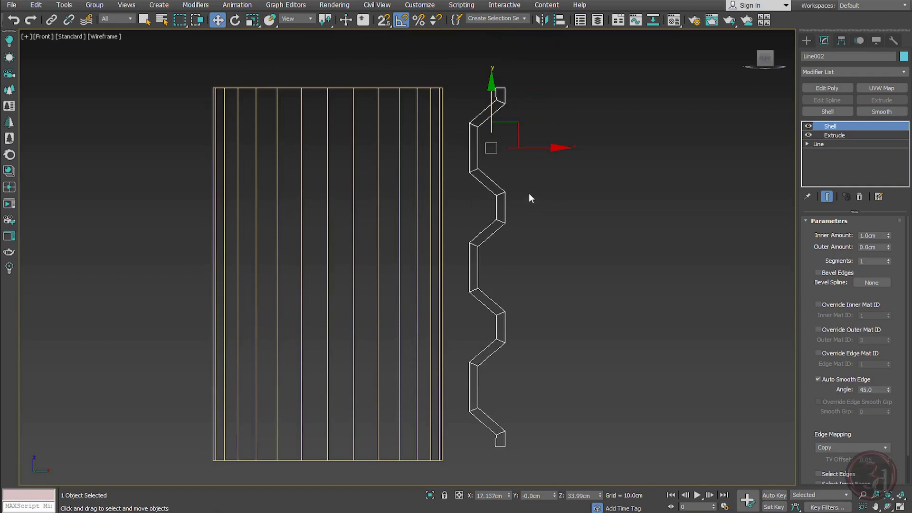
key(F3)
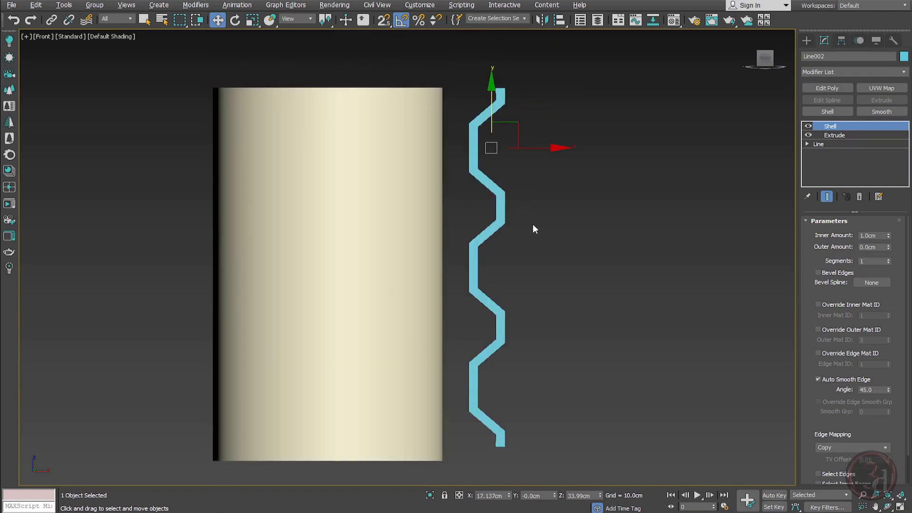
alt+middle_drag(531, 224, 576, 238)
key(f)
In the wireframe top view, move the profile's pivot onto its lower corner on the side facing the cylinder, using vertex snapping.
key(t)
key(F3)
scroll(567, 265, up, 6)
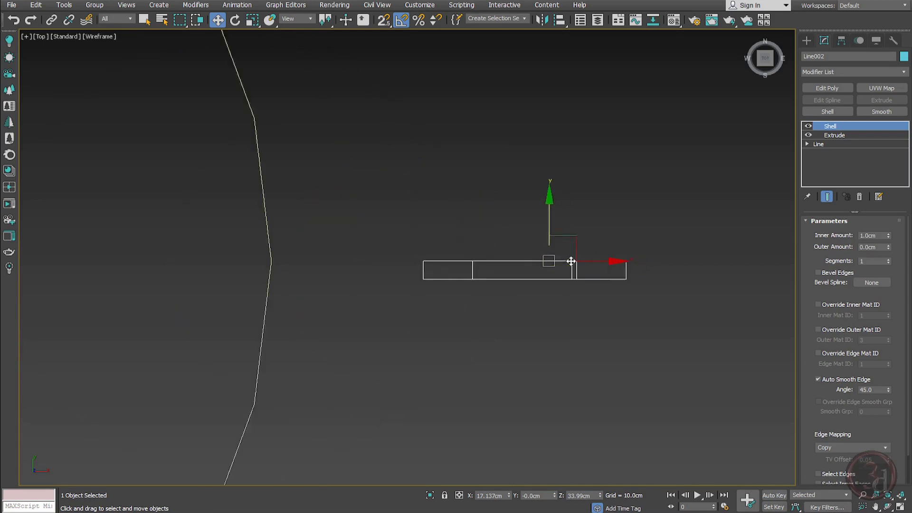
scroll(570, 261, up, 2)
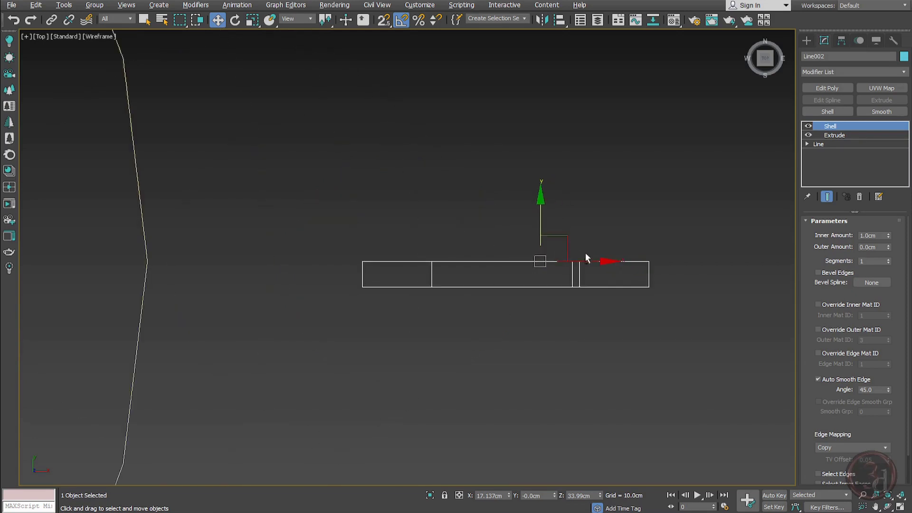
middle_drag(544, 288, 564, 305)
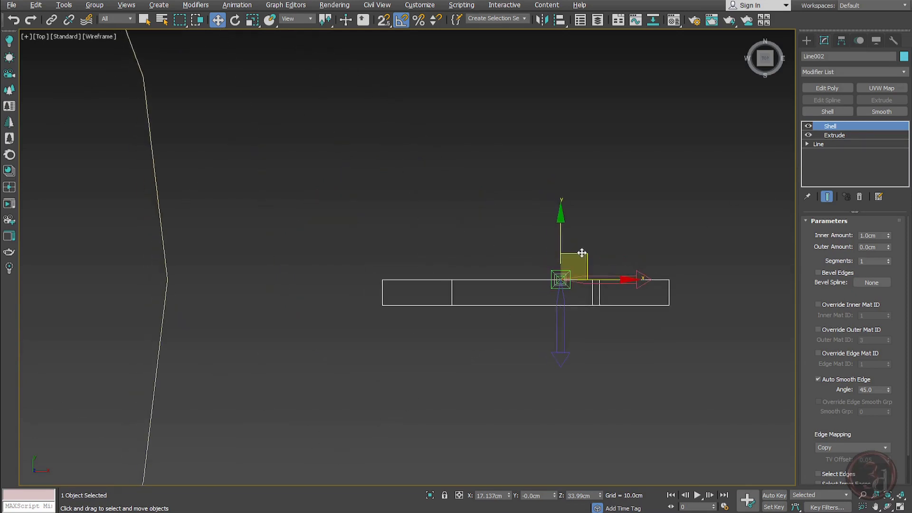
drag(582, 252, 382, 304)
key(s)
middle_drag(471, 345, 422, 323)
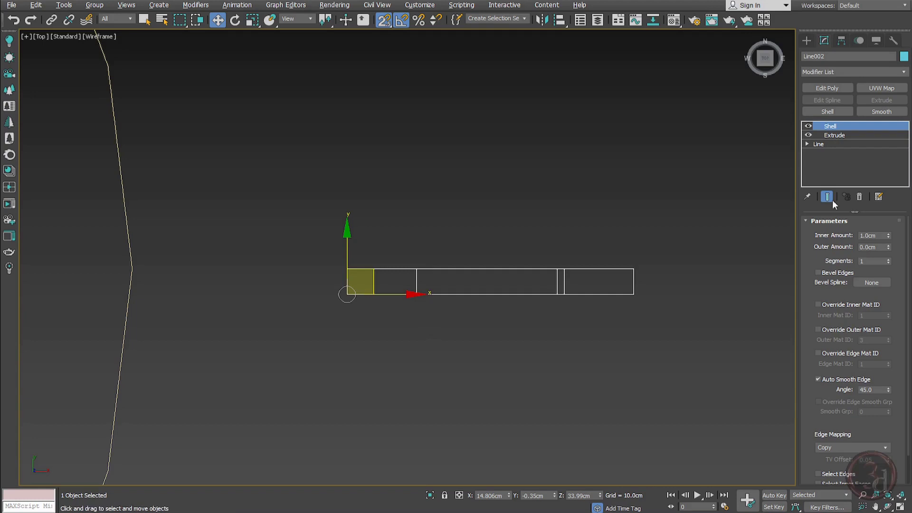
Try moving only the profile's pivot away from the corner, then cancel the move and leave pivot editing.
click(840, 40)
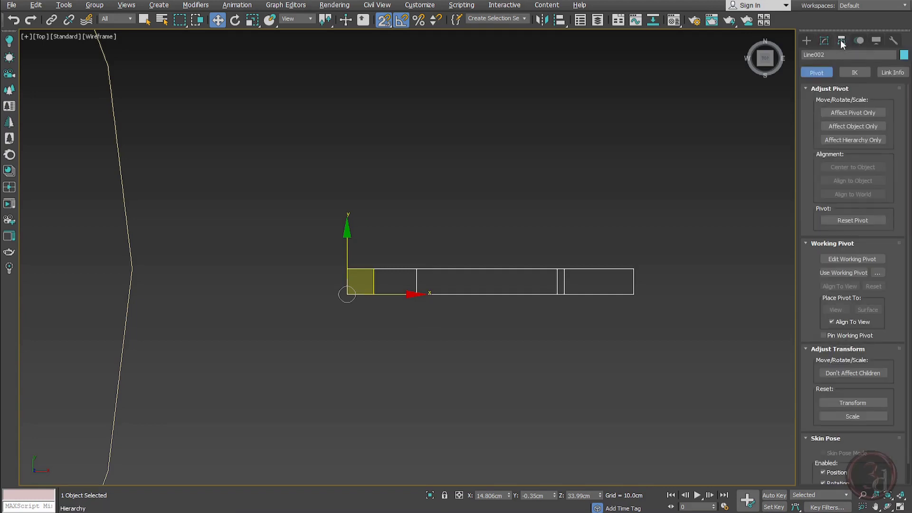
click(857, 115)
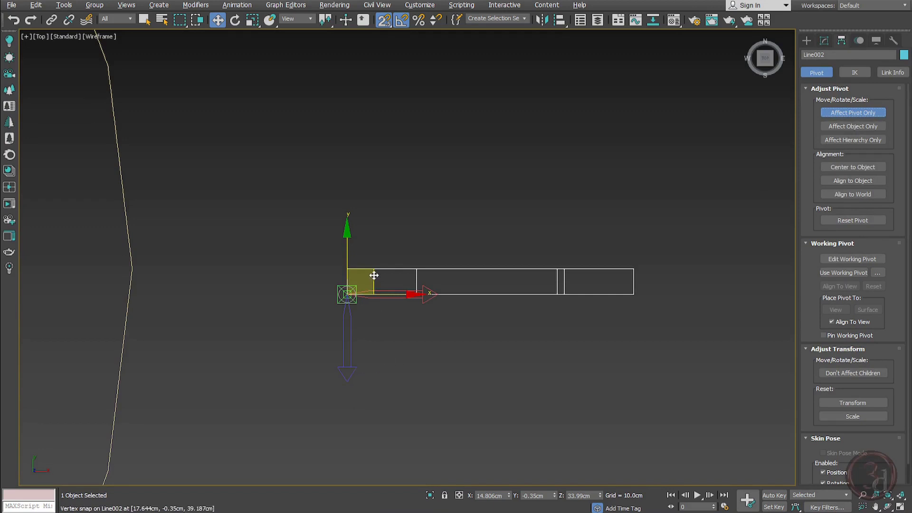
drag(374, 274, 576, 165)
right_click(576, 164)
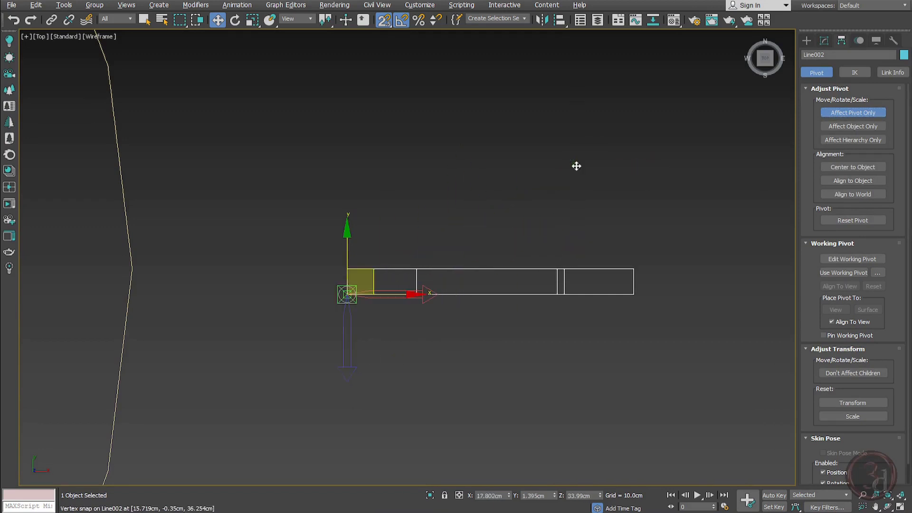
click(850, 114)
click(824, 40)
Rotate the shelled profile -15 degrees about Z around its corner pivot in the top view.
middle_drag(436, 270, 439, 244)
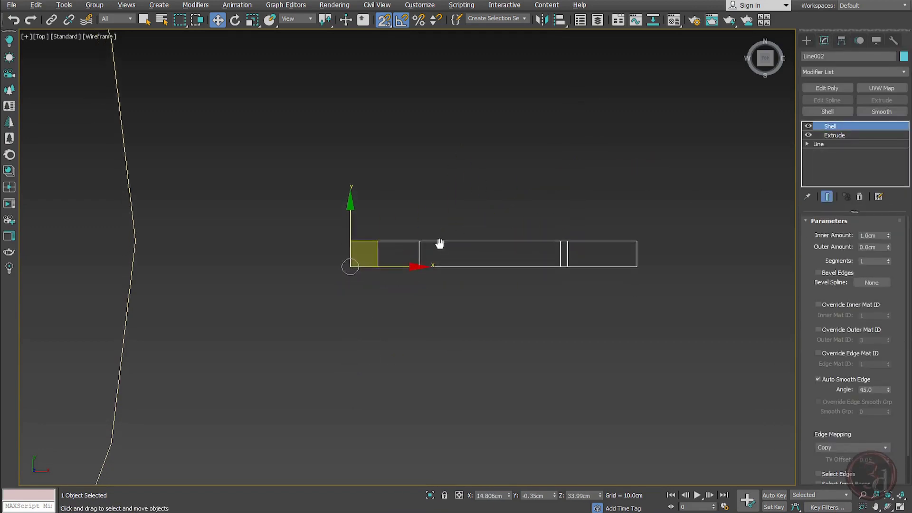
key(s)
key(e)
drag(386, 217, 394, 223)
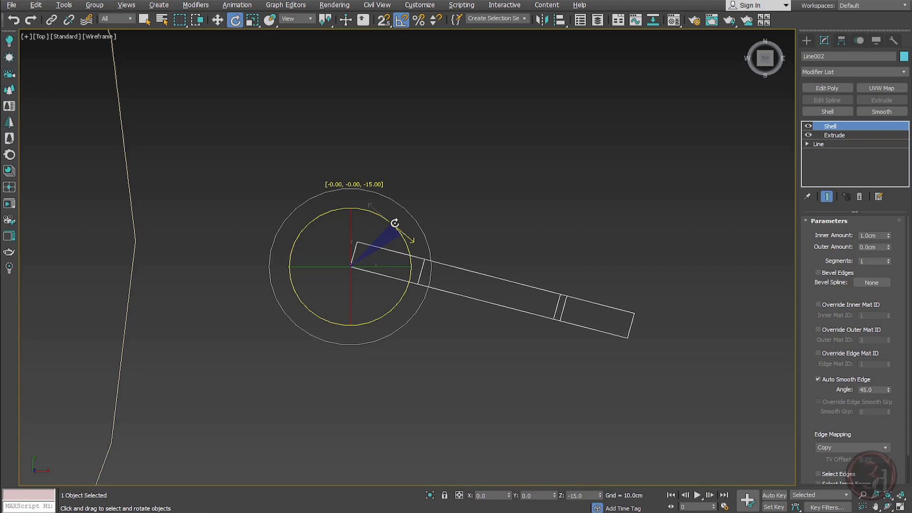
drag(395, 223, 393, 219)
key(w)
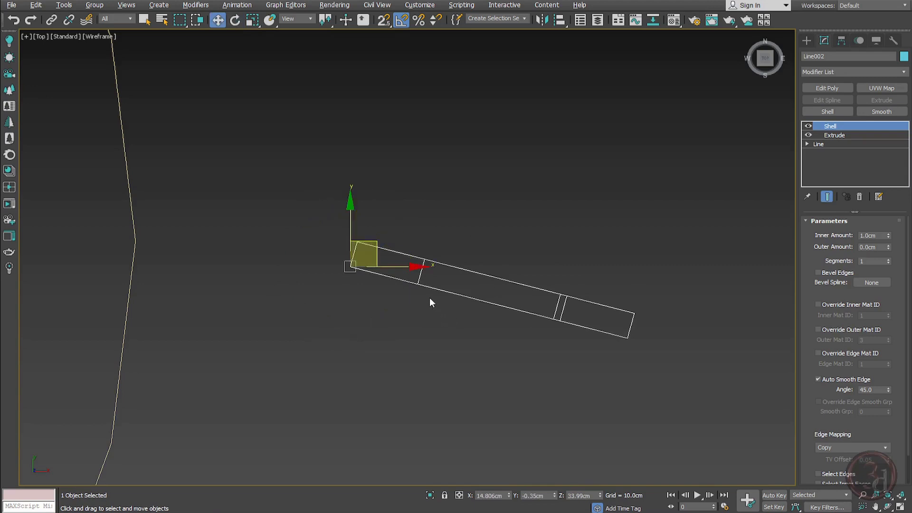
Apply a Symmetry modifier to the rotated profile, mirroring it on the X axis.
scroll(425, 226, down, 3)
alt+middle_drag(426, 227, 471, 298)
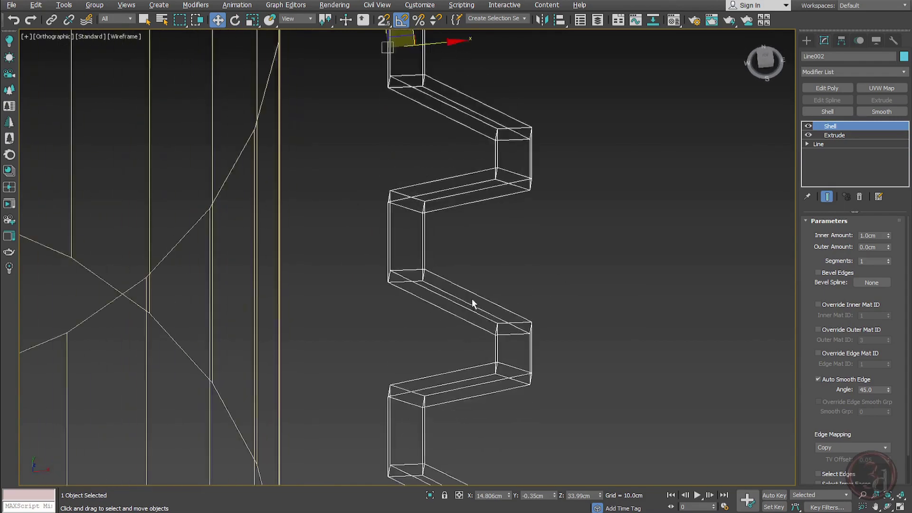
key(t)
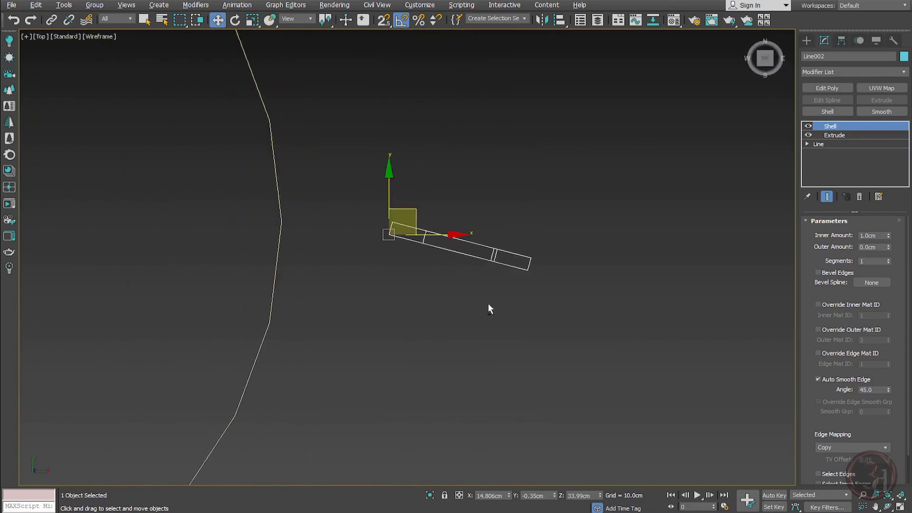
click(905, 71)
text(sym)
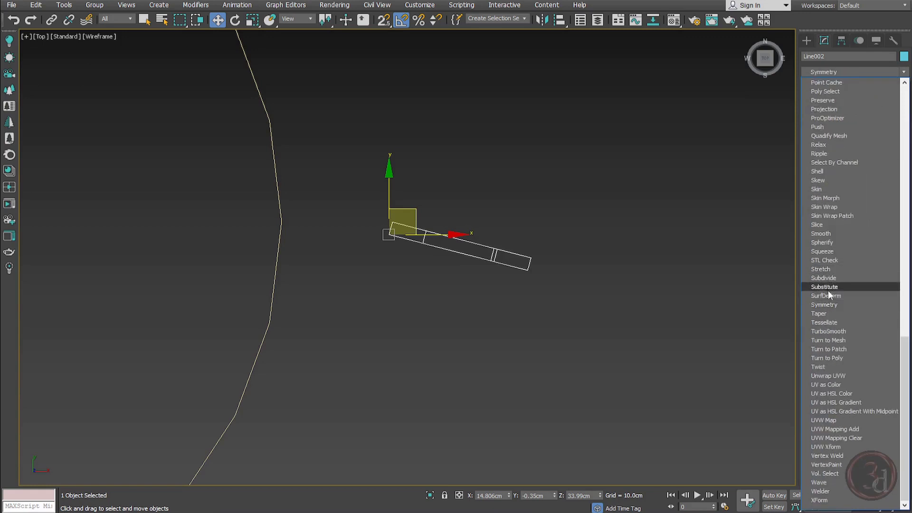
click(826, 304)
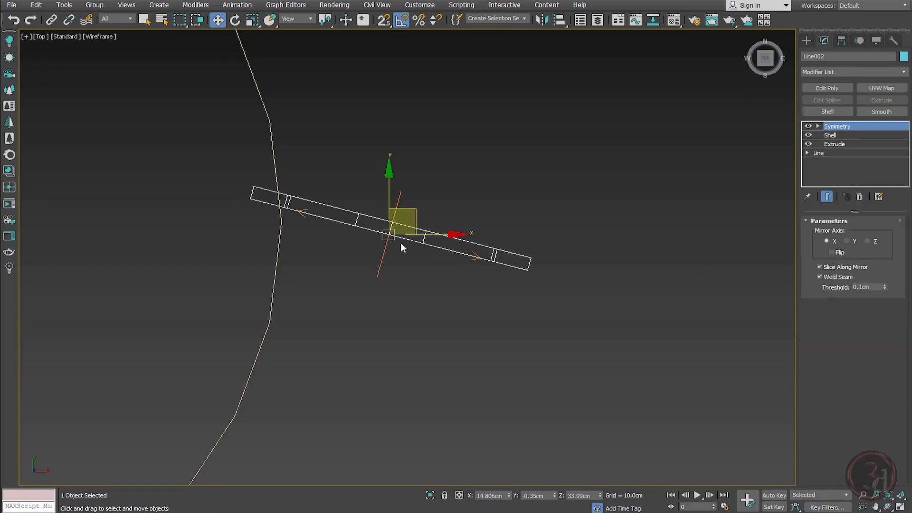
Rotate the Symmetry modifier's mirror plane 15 degrees about Z so both halves form a symmetrical V.
scroll(403, 224, up, 2)
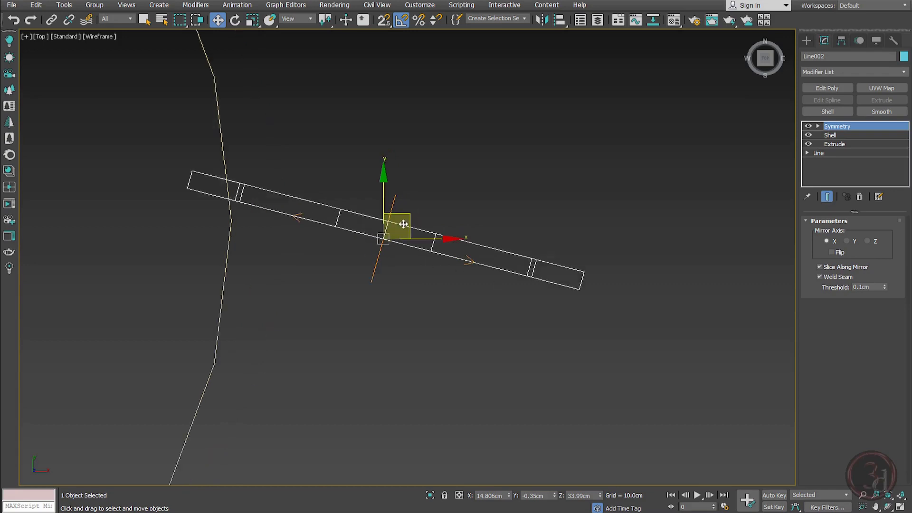
click(818, 127)
click(845, 134)
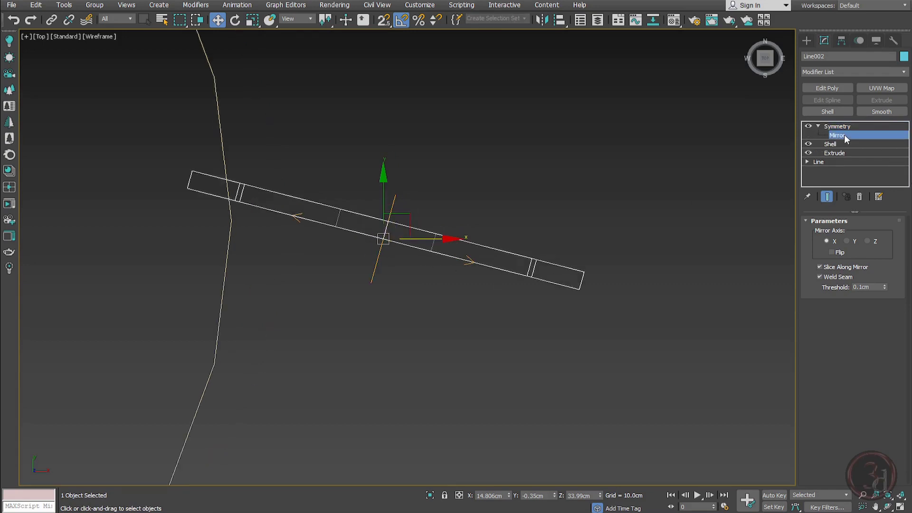
key(e)
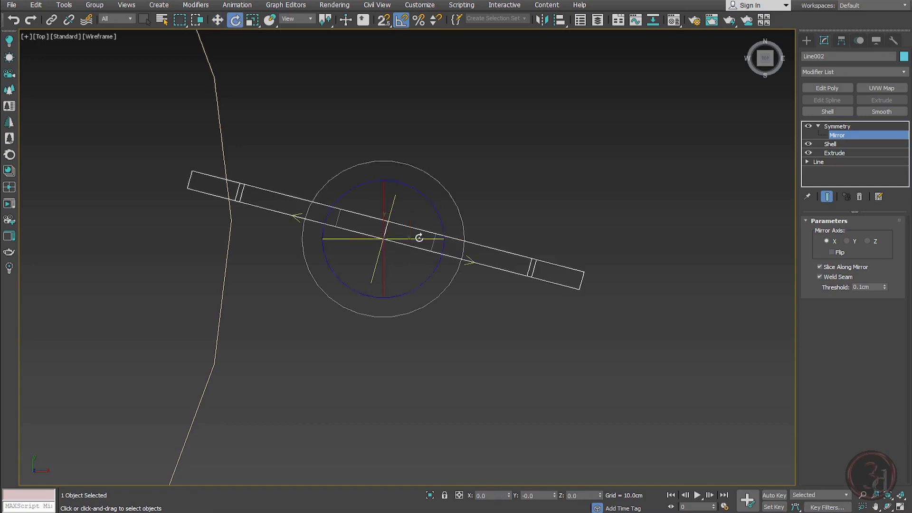
drag(428, 200, 420, 197)
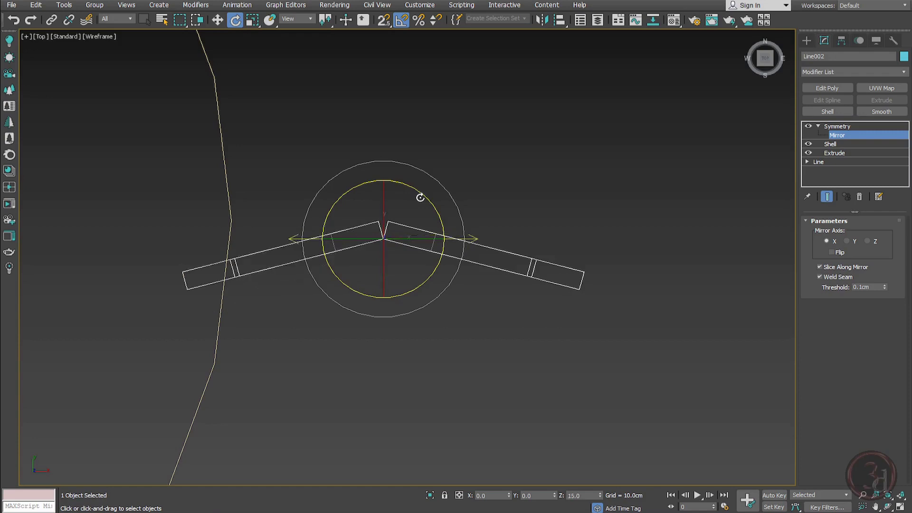
key(w)
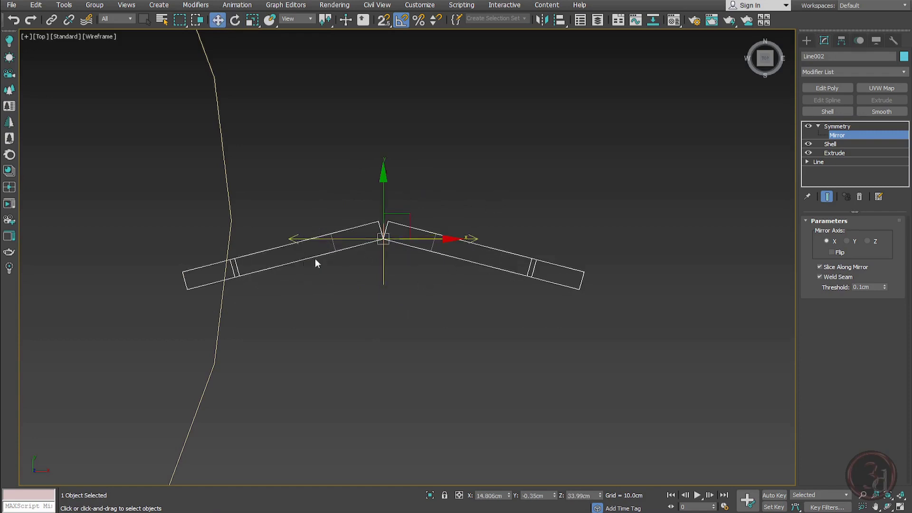
Examine the joint between the mirrored halves from the top and in a shaded perspective view.
scroll(380, 231, up, 6)
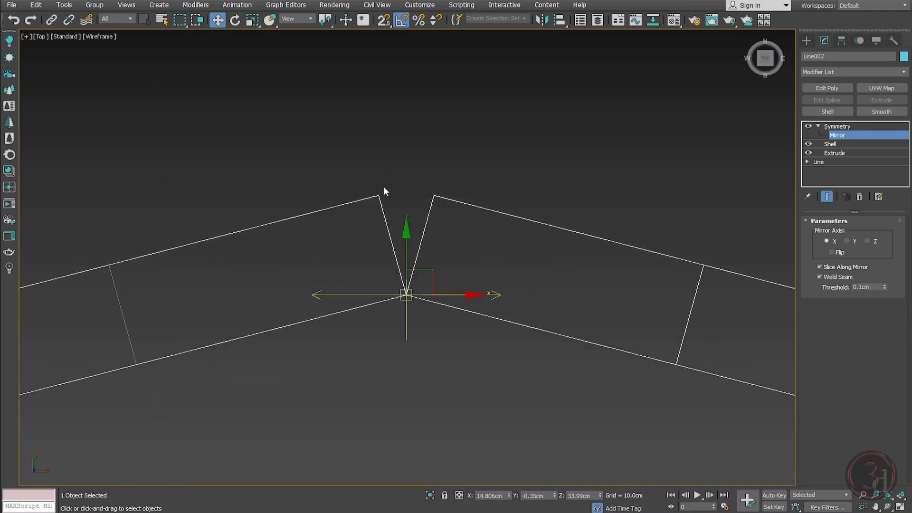
scroll(430, 205, down, 4)
key(p)
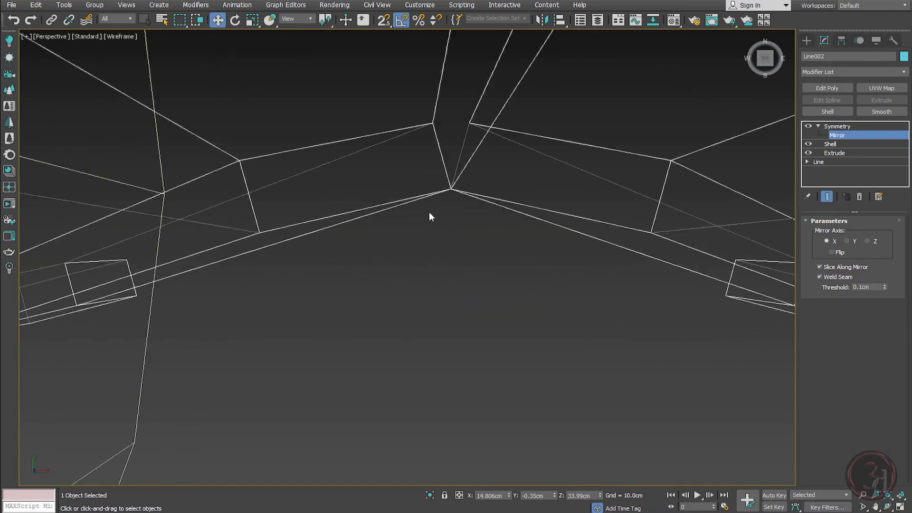
scroll(443, 247, down, 2)
key(F3)
alt+middle_drag(448, 239, 570, 215)
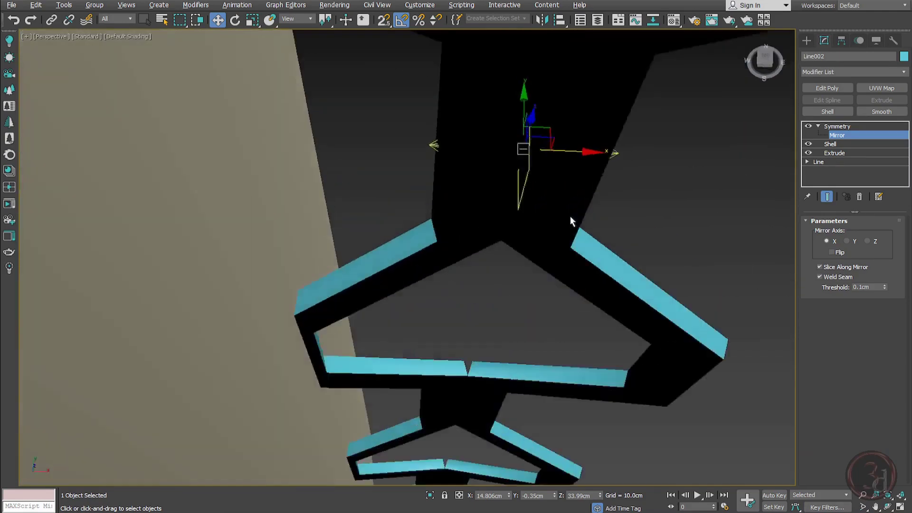
scroll(498, 215, up, 3)
Leave mirror editing and add a Smooth modifier above Symmetry with Auto Smooth turned off.
click(816, 127)
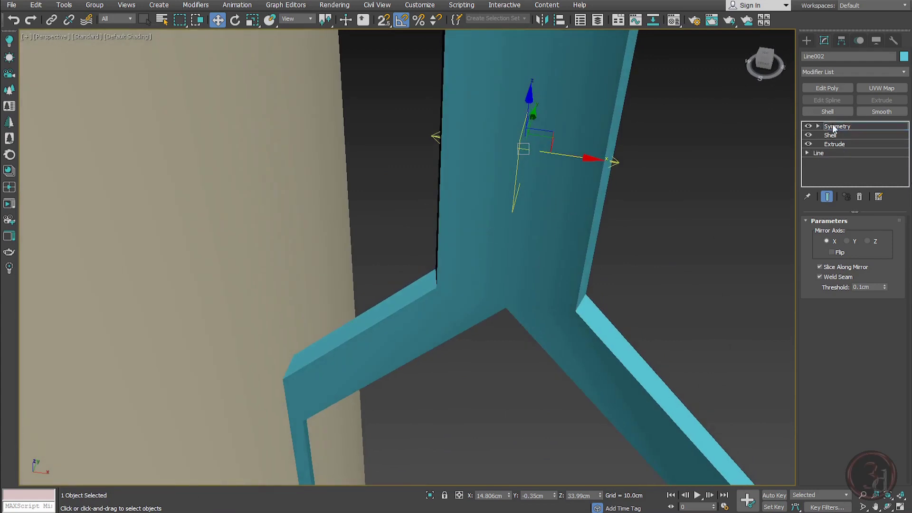
click(876, 113)
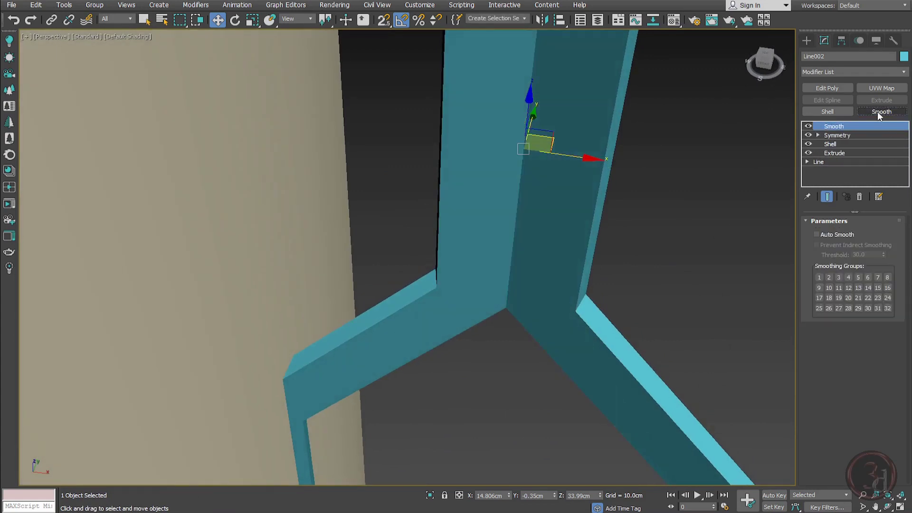
click(824, 235)
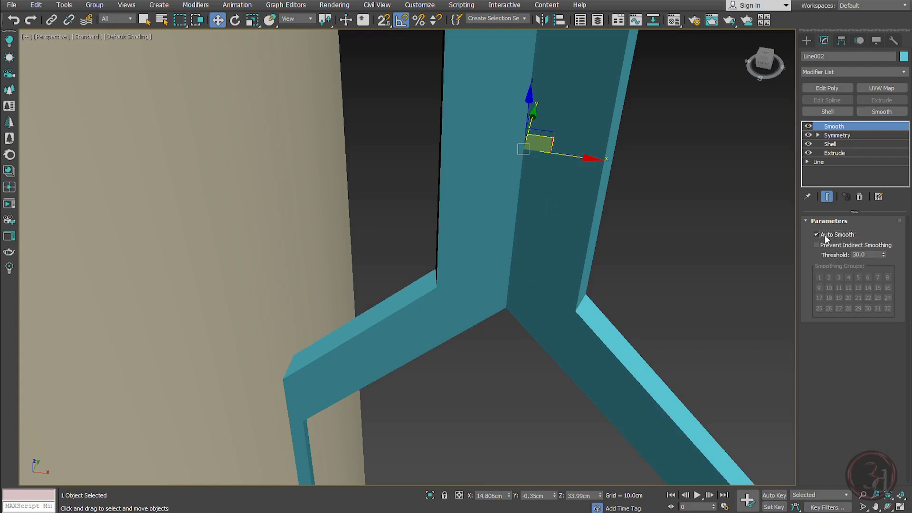
drag(882, 267, 88, 109)
right_click(89, 108)
click(831, 235)
scroll(468, 200, down, 3)
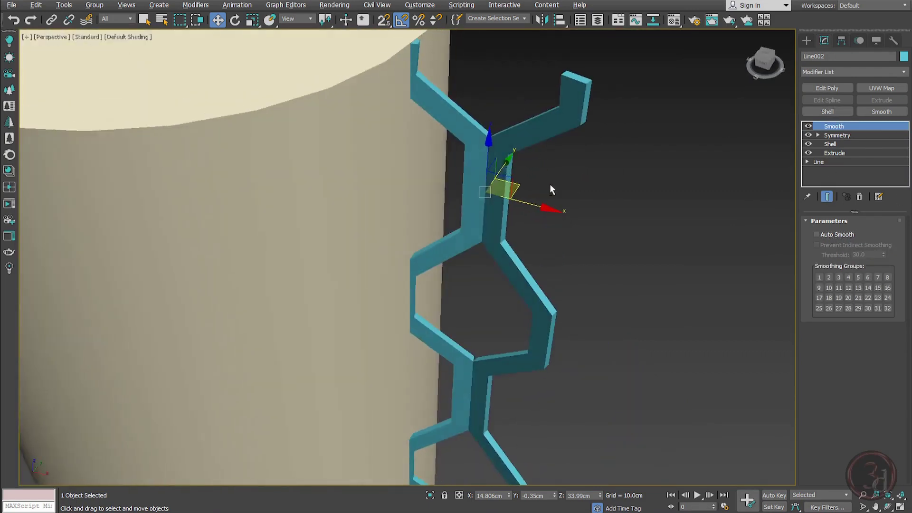
Examine the gap at the seam between the mirrored halves in perspective and top views.
alt+middle_drag(551, 260, 403, 277)
scroll(462, 412, up, 3)
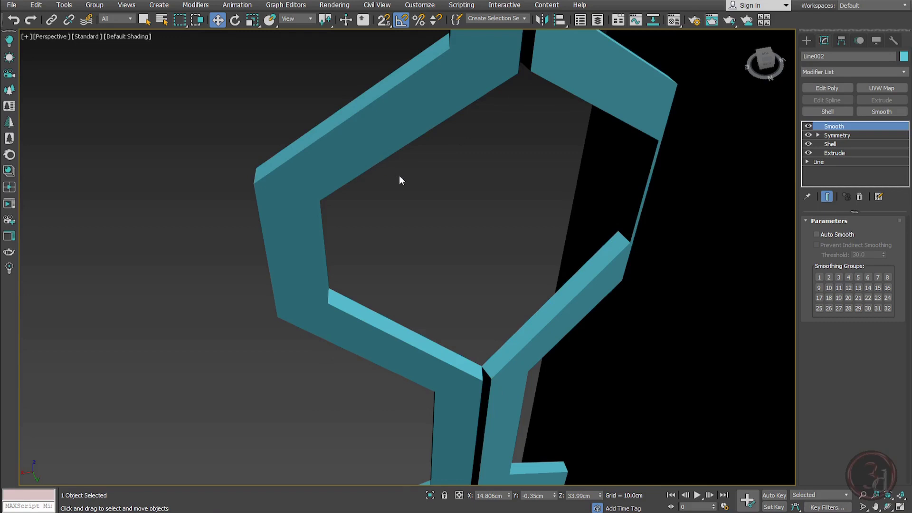
scroll(399, 179, down, 5)
key(t)
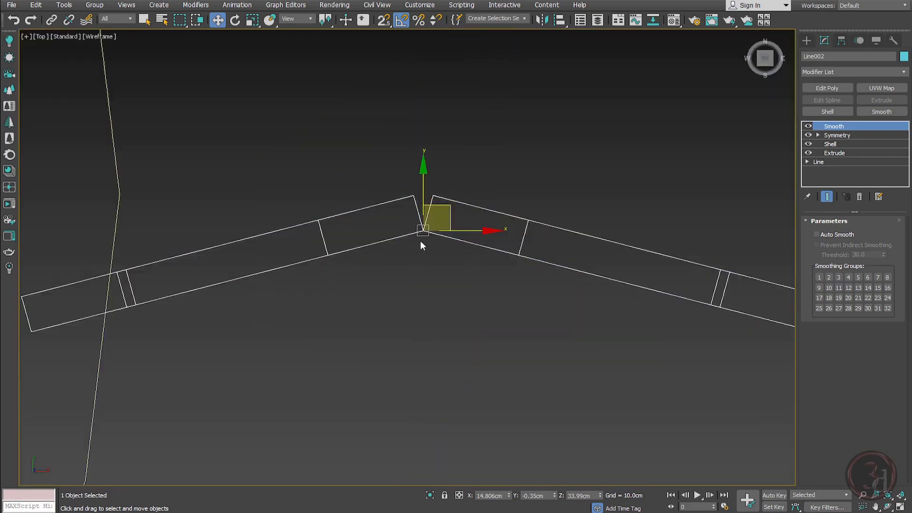
scroll(421, 223, up, 3)
click(617, 166)
click(477, 175)
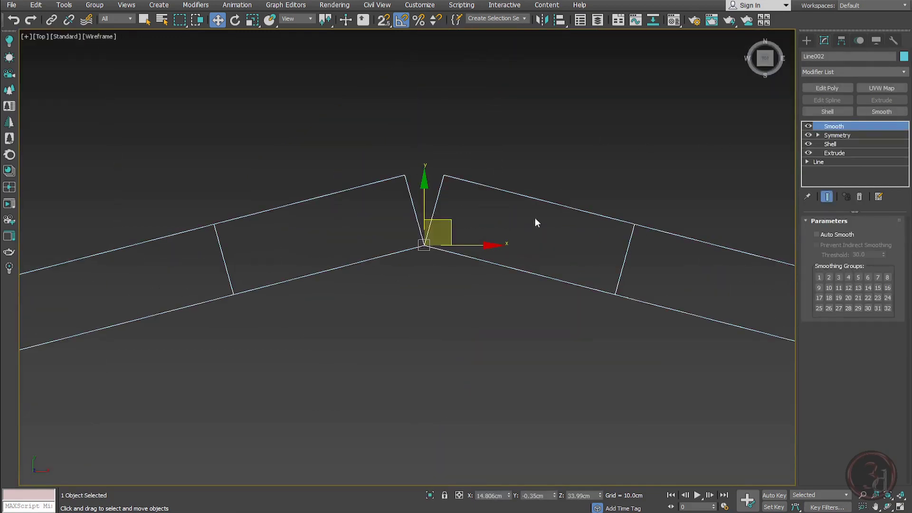
Turn off the Smooth and Symmetry modifiers' effect so only the original half of the strip is displayed.
click(833, 138)
click(808, 135)
click(808, 135)
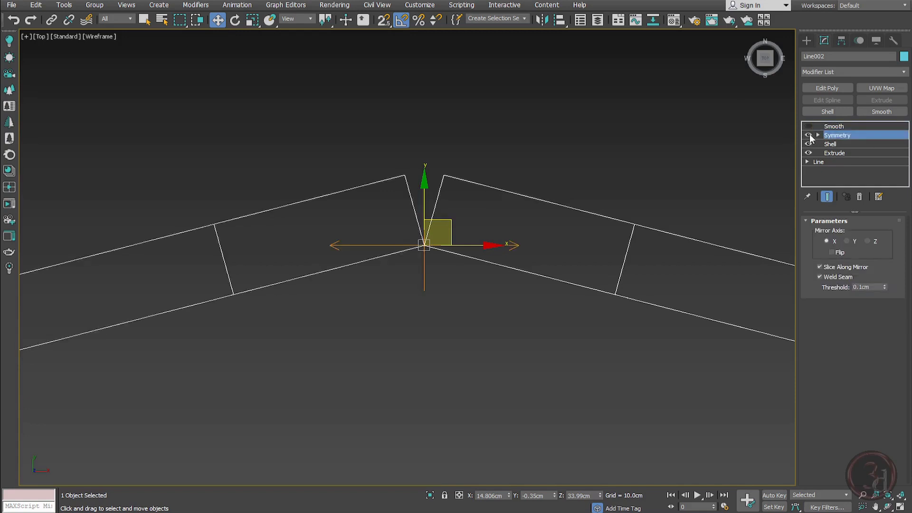
click(808, 135)
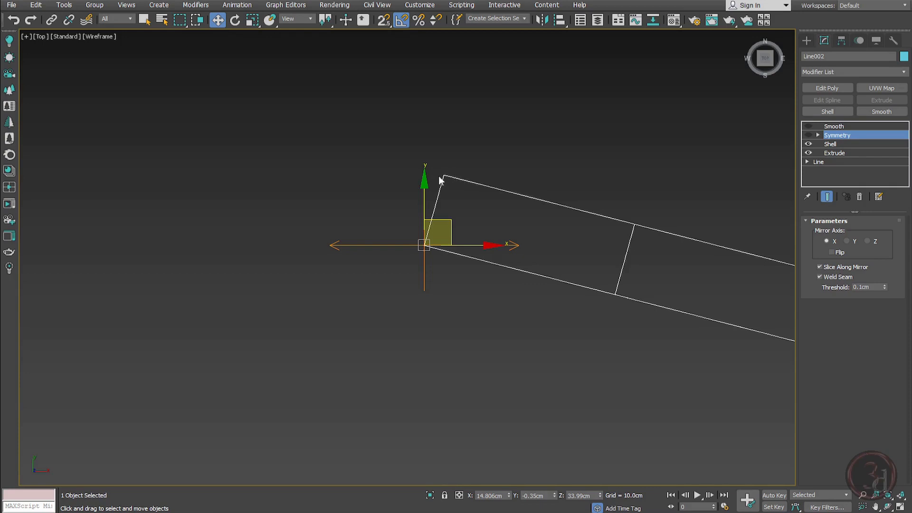
Check the Shell modifier's effect and add an Edit Poly modifier between Shell and Symmetry.
click(839, 143)
click(808, 144)
click(807, 144)
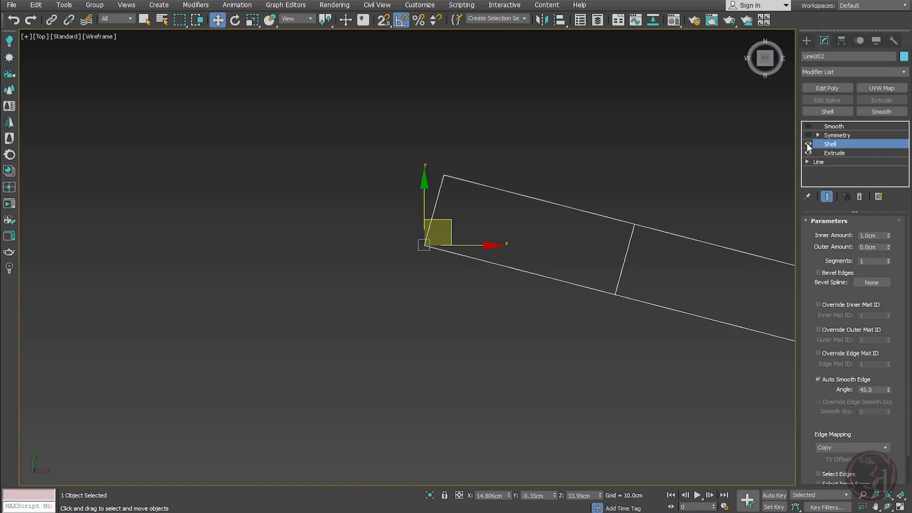
click(807, 144)
click(807, 144)
click(831, 89)
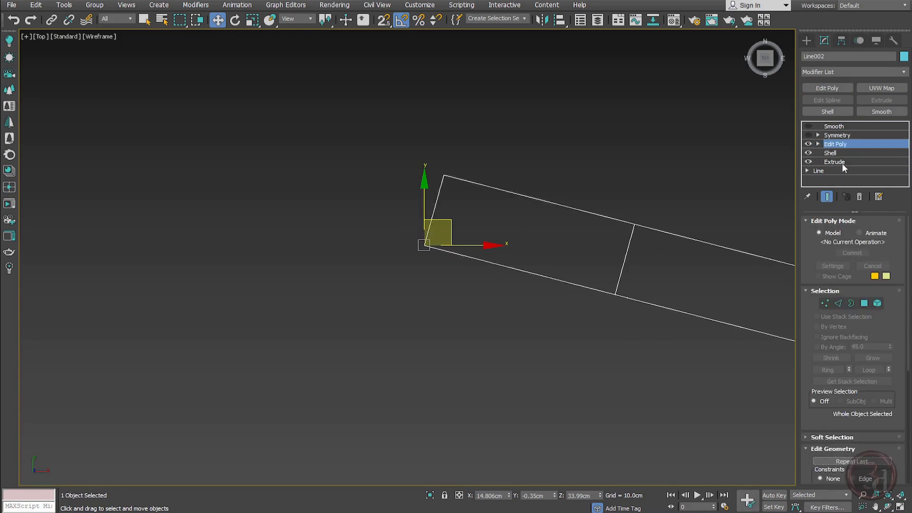
Select the six outer corner vertices at the strip's seam end and check the selection in a shaded view.
click(824, 303)
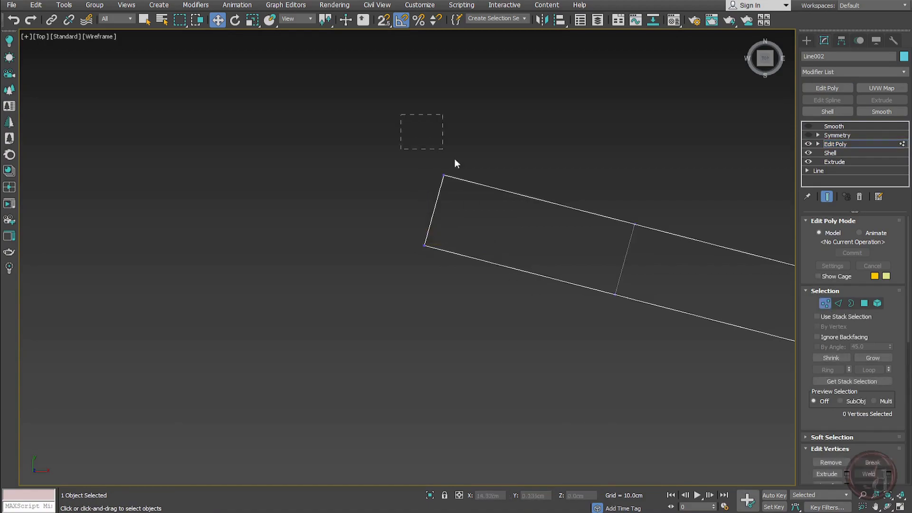
drag(454, 164, 501, 201)
mouse_move(499, 201)
alt+middle_down()
mouse_move(509, 212)
mouse_move(498, 193)
mouse_move(550, 219)
mouse_move(405, 218)
mouse_move(492, 210)
alt+middle_up()
scroll(499, 193, down, 3)
key(F3)
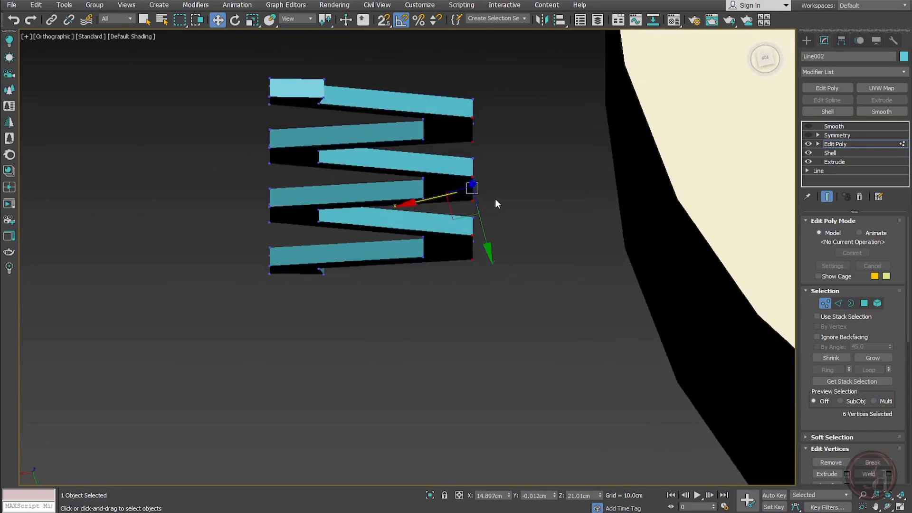
key(t)
key(F3)
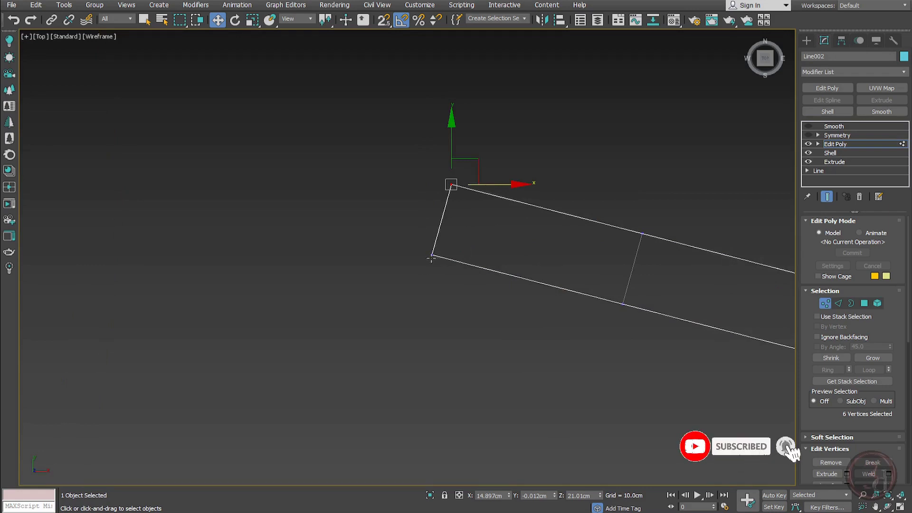
Snap the selected vertices along X to the opposite seam corner, and raise them about 0.021 cm in Y to straighten the long edge.
key(s)
drag(495, 184, 432, 255)
middle_drag(546, 307, 358, 294)
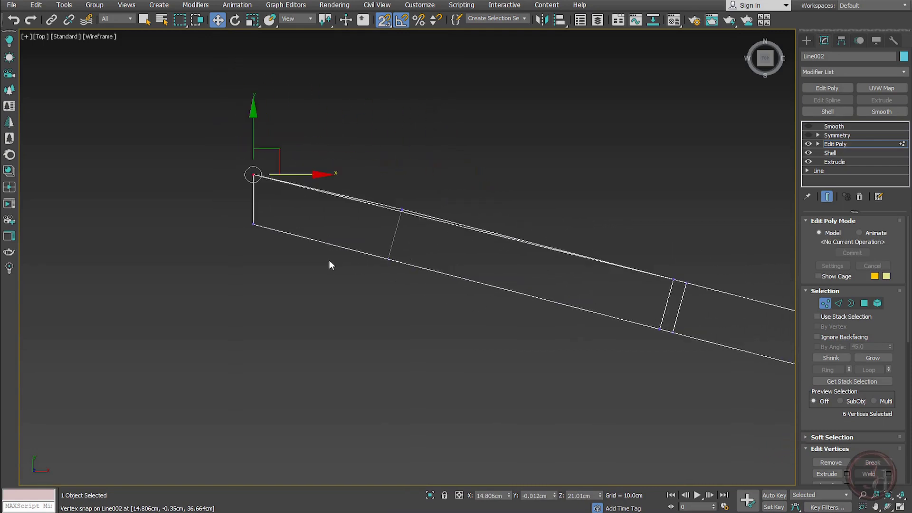
key(s)
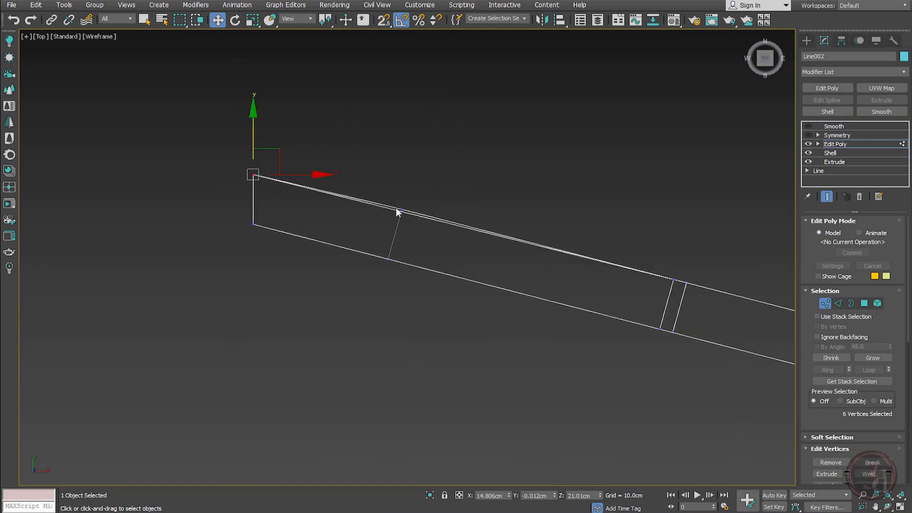
drag(253, 131, 257, 130)
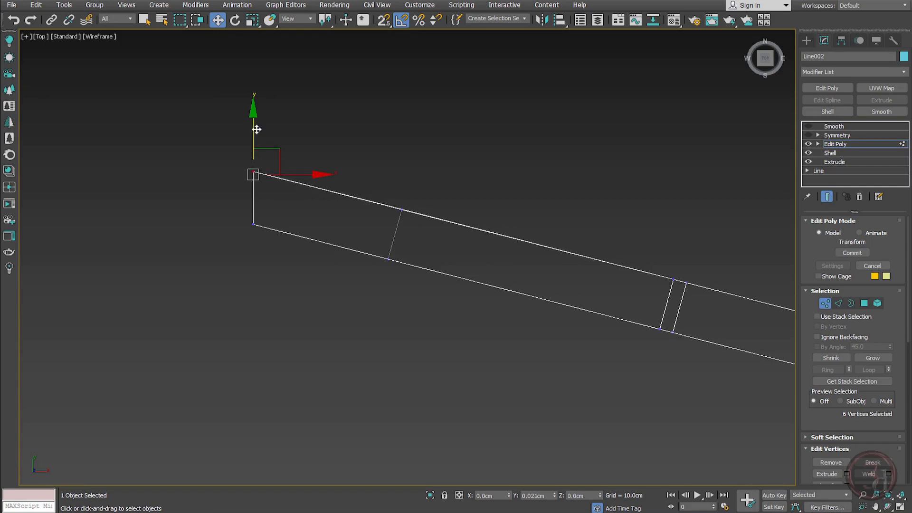
scroll(432, 188, down, 3)
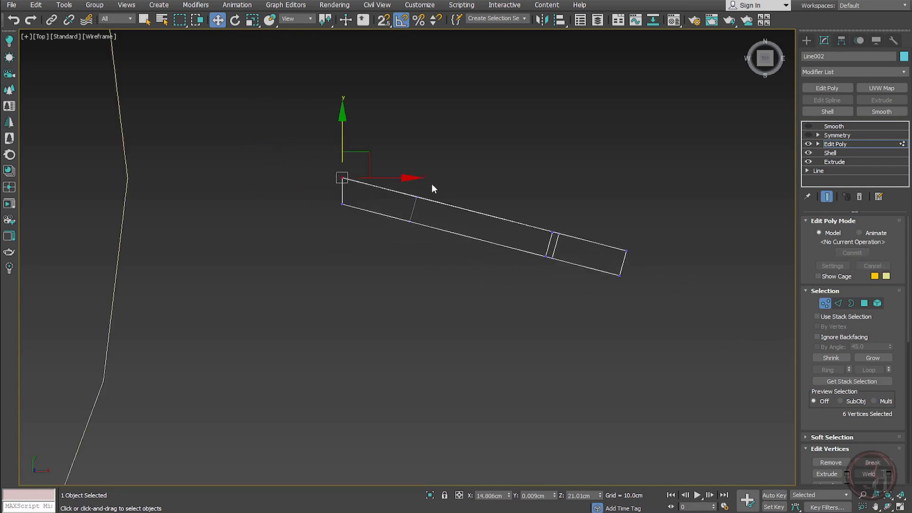
Leave vertex editing and turn the Symmetry and Smooth modifiers back on.
click(833, 143)
click(805, 135)
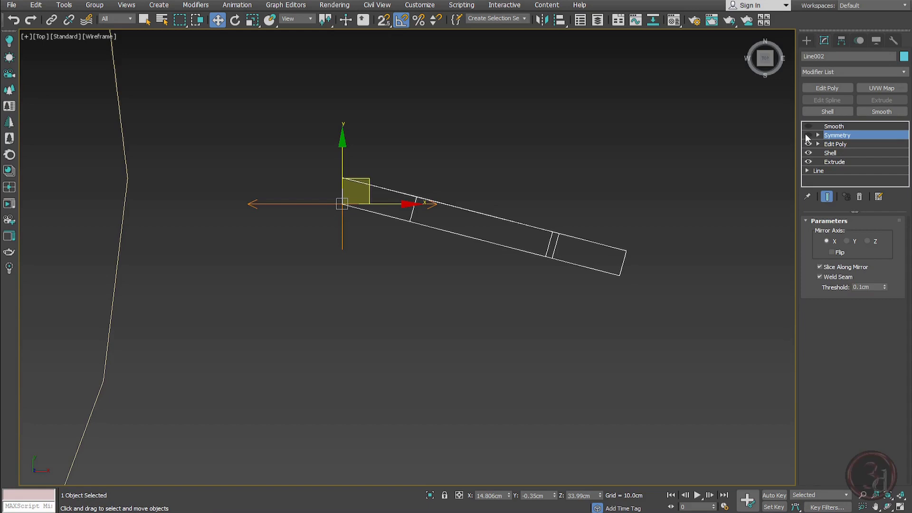
click(807, 135)
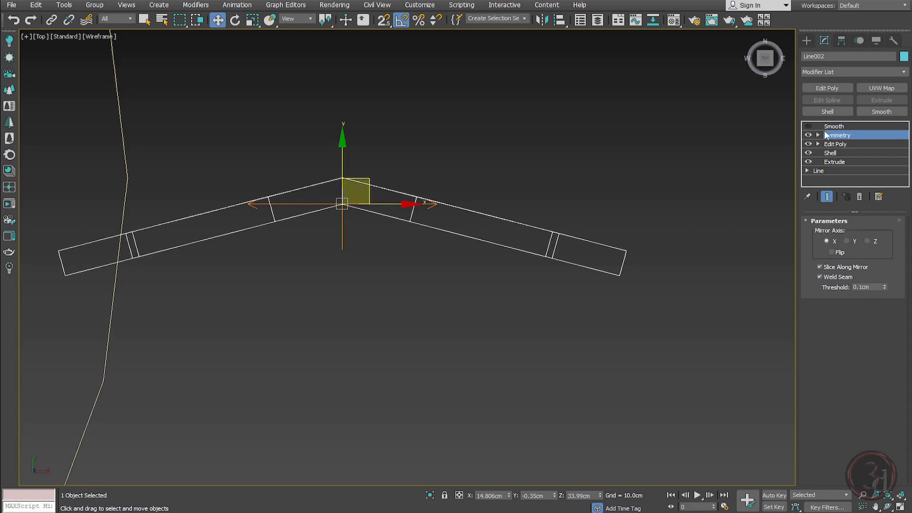
click(810, 125)
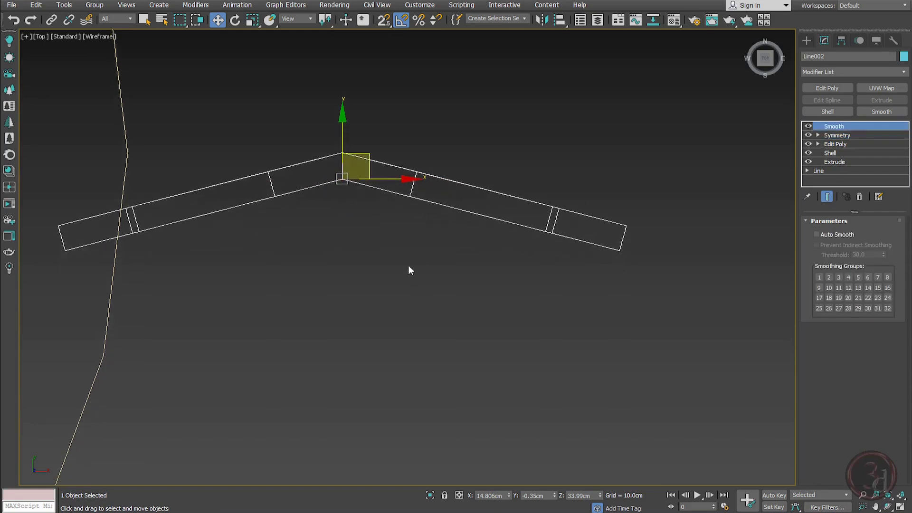
Inspect the closed strip in shaded perspective and move it along X to about 18.15 cm, clear of the cylinder.
key(p)
key(F3)
alt+middle_drag(423, 255, 525, 252)
click(525, 252)
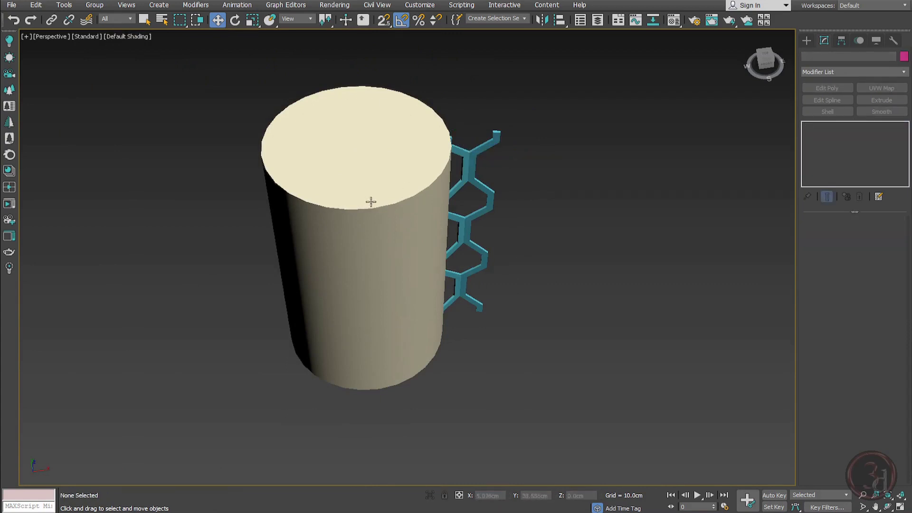
alt+middle_drag(370, 201, 539, 240)
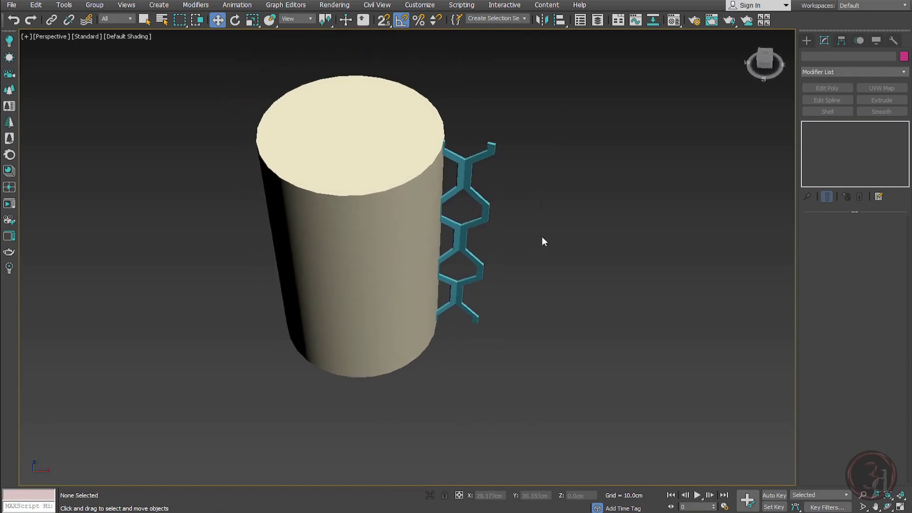
click(461, 168)
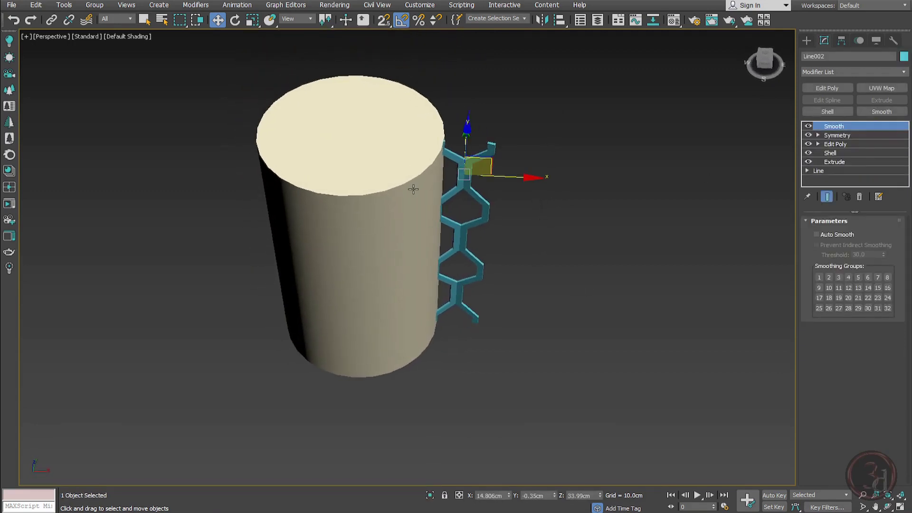
drag(499, 176, 527, 177)
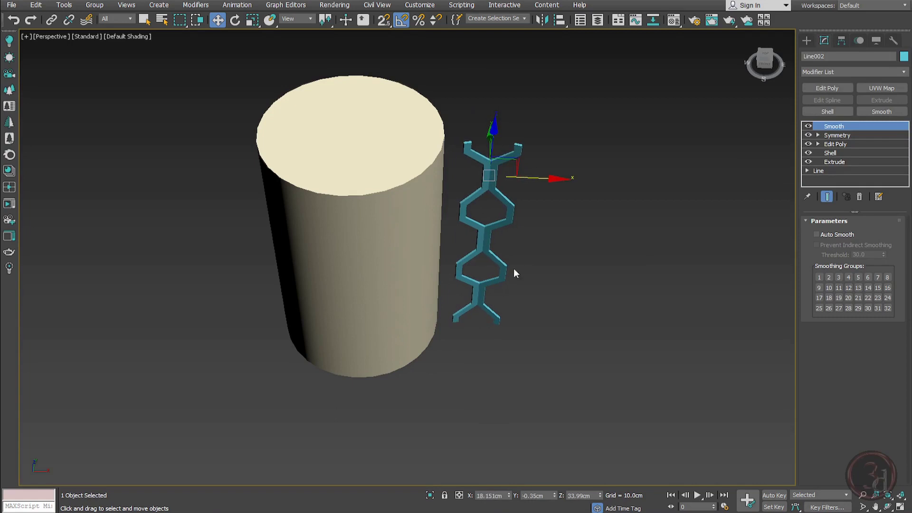
Move the strip in the top view to the cylinder's front, snapping it to X 0 cm at about Y -10.18 cm.
key(t)
scroll(560, 150, down, 4)
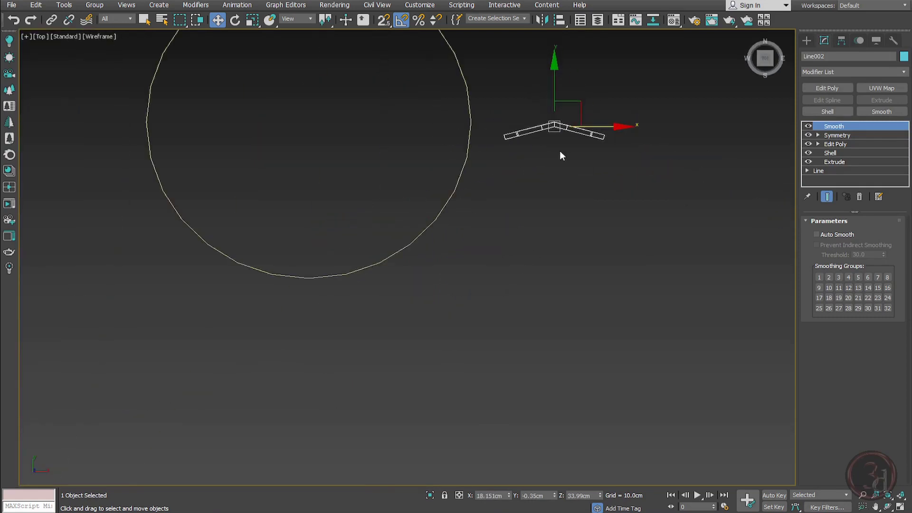
scroll(583, 133, down, 2)
drag(585, 110, 403, 249)
scroll(370, 240, up, 2)
key(s)
scroll(403, 318, down, 5)
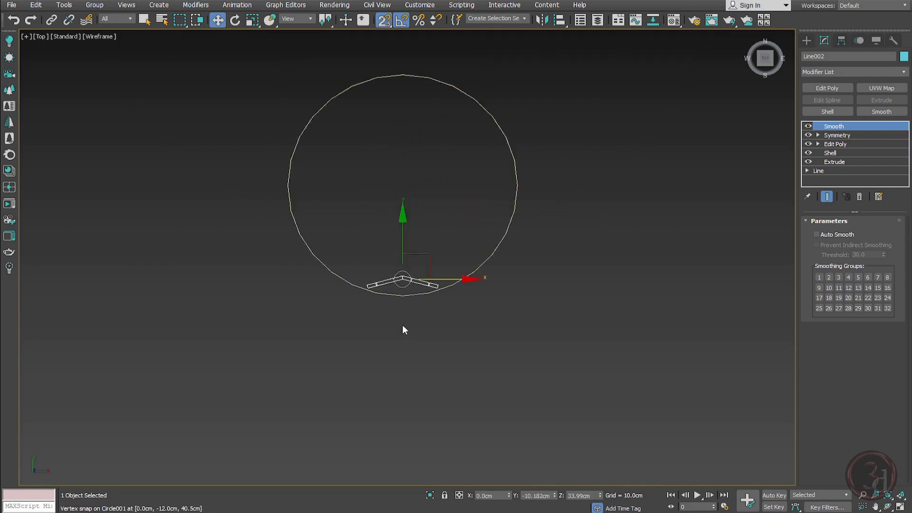
scroll(432, 223, up, 2)
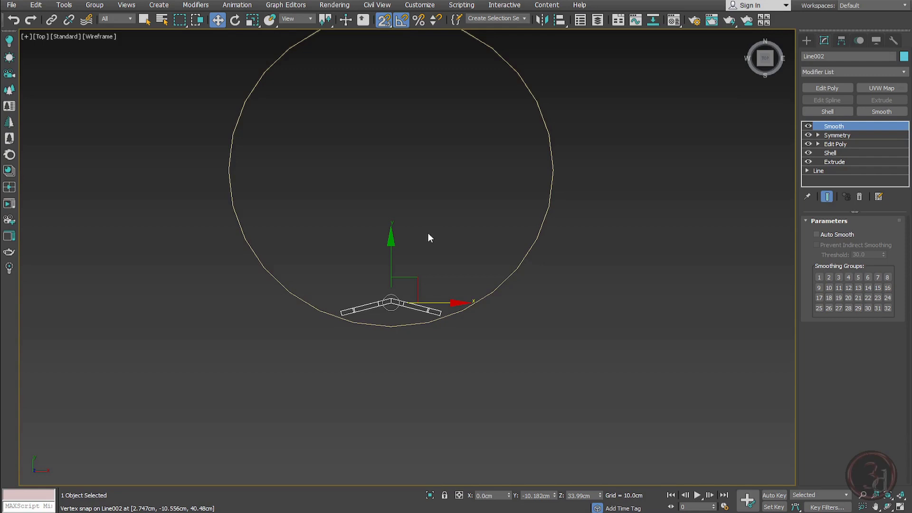
scroll(388, 337, up, 3)
Without snapping, shift the strip along Y to about -10.42 cm so its ends meet the circle outline.
key(s)
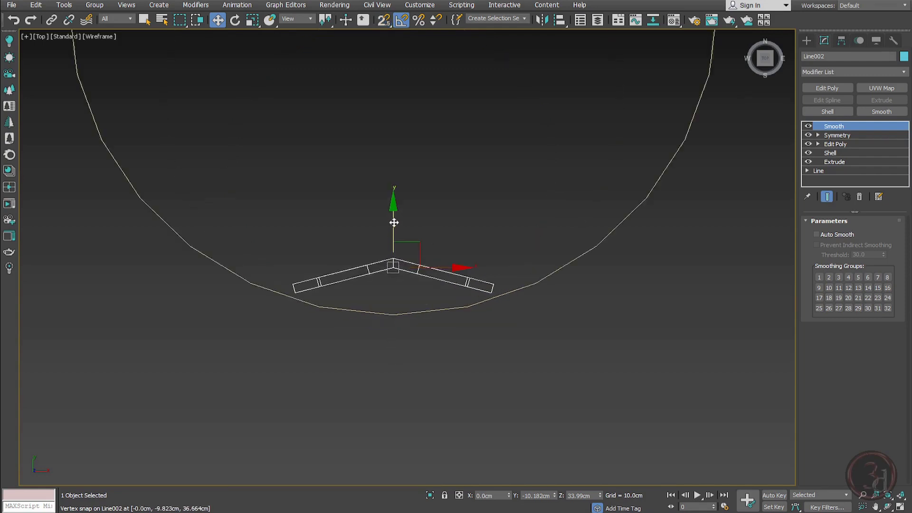
drag(394, 223, 394, 226)
scroll(414, 335, down, 5)
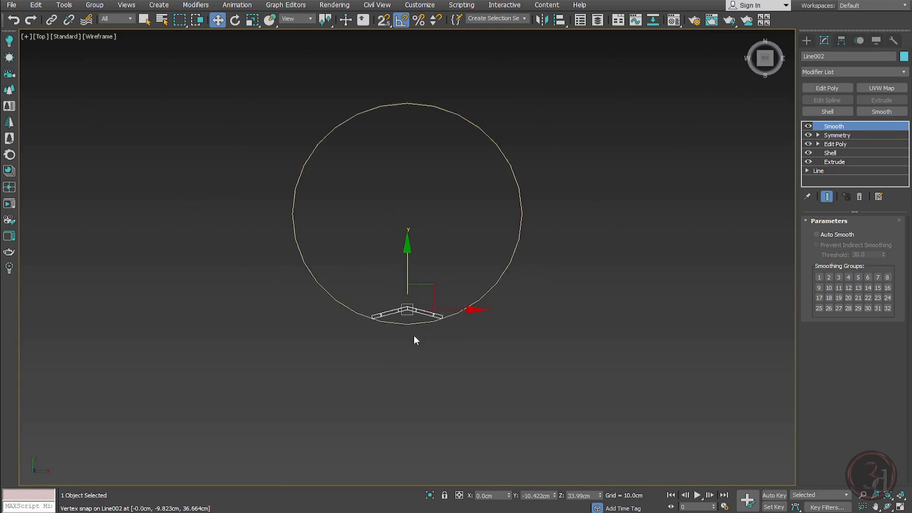
Check the strip's placement against the cylinder from an angled view and the top, keeping the strip selected.
click(426, 343)
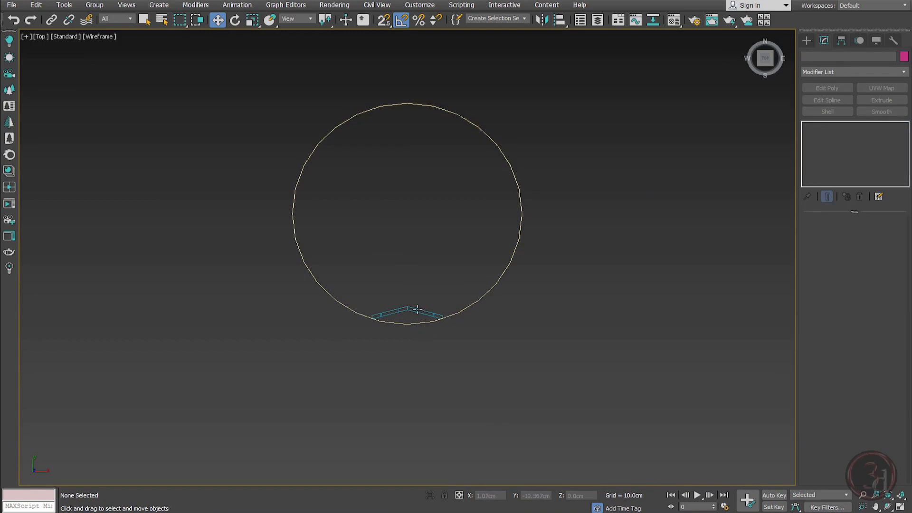
click(417, 309)
scroll(425, 318, down, 3)
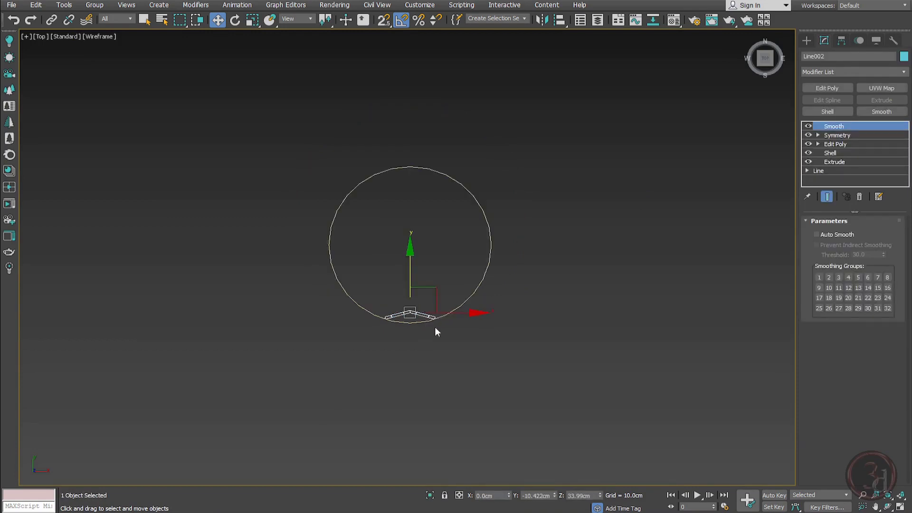
alt+middle_drag(434, 327, 433, 287)
key(t)
scroll(461, 277, up, 4)
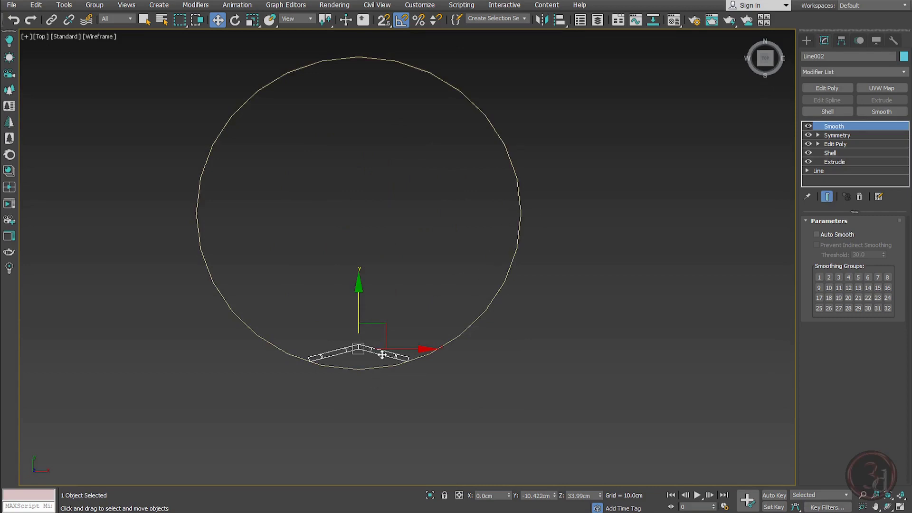
click(510, 166)
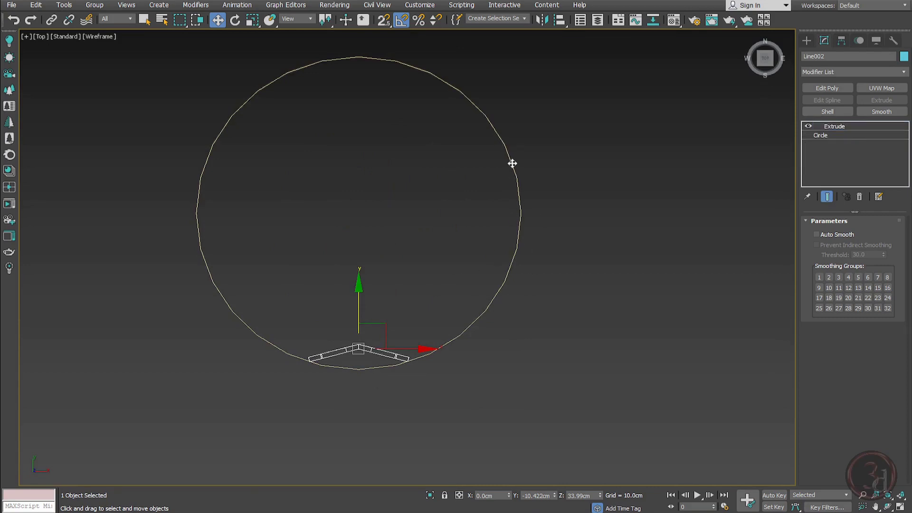
click(368, 352)
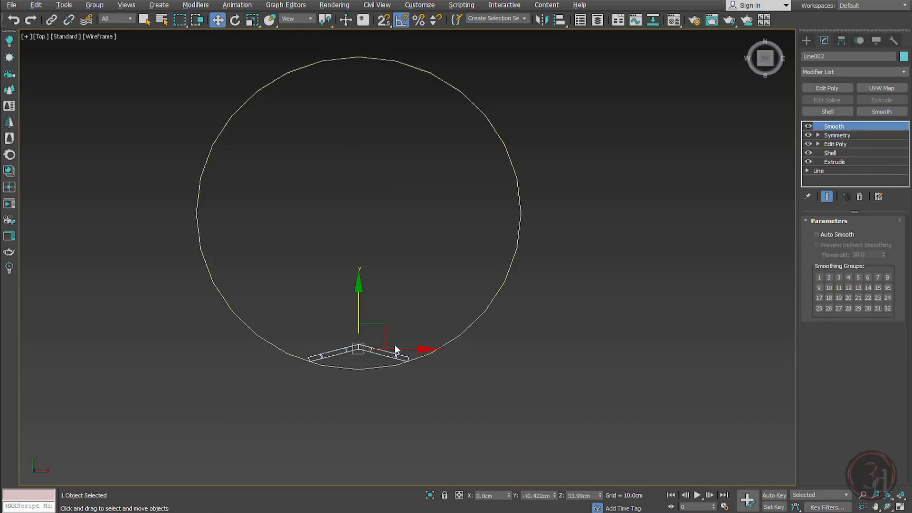
Align the strip's pivot point to the circle's center in X and Y, leaving Z position unaligned.
drag(385, 325, 409, 242)
right_click(402, 308)
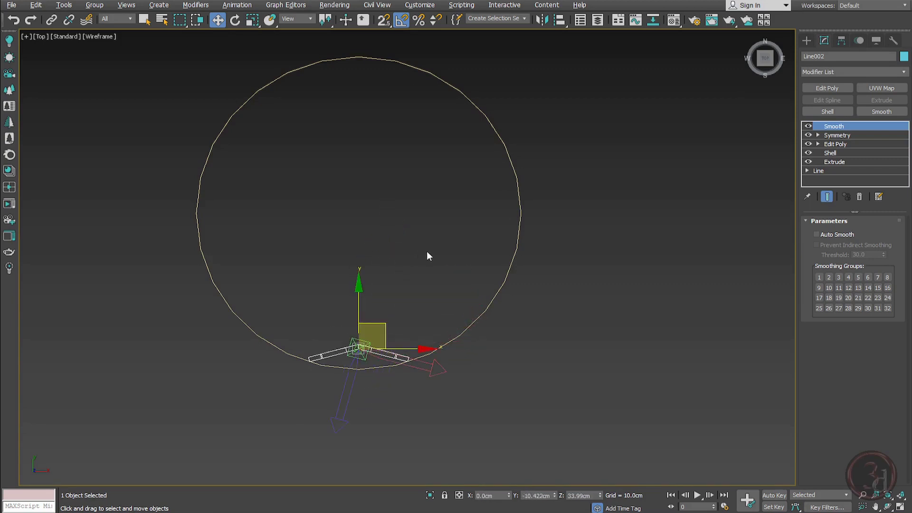
key(alt+a)
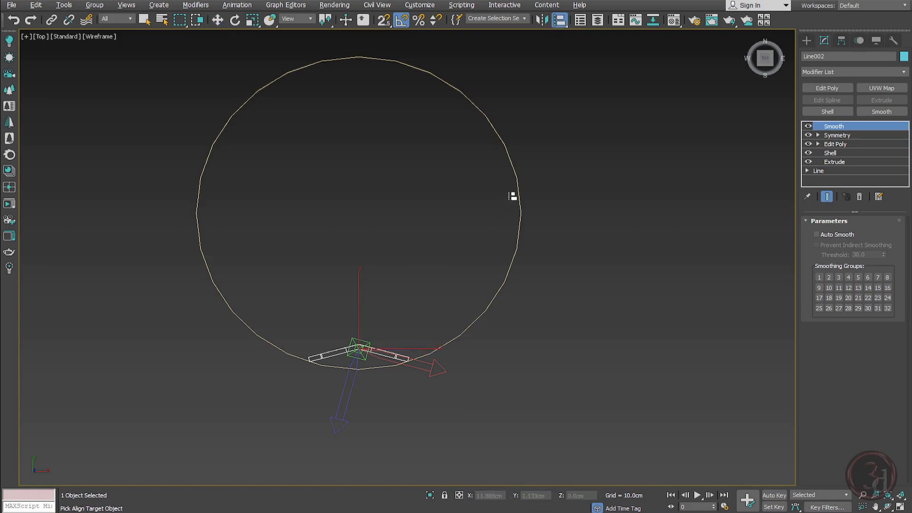
click(514, 171)
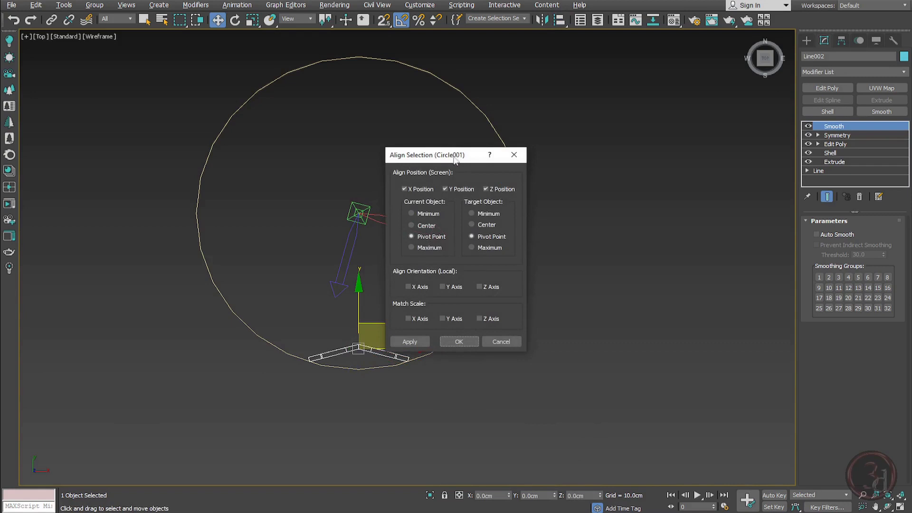
drag(452, 161, 556, 111)
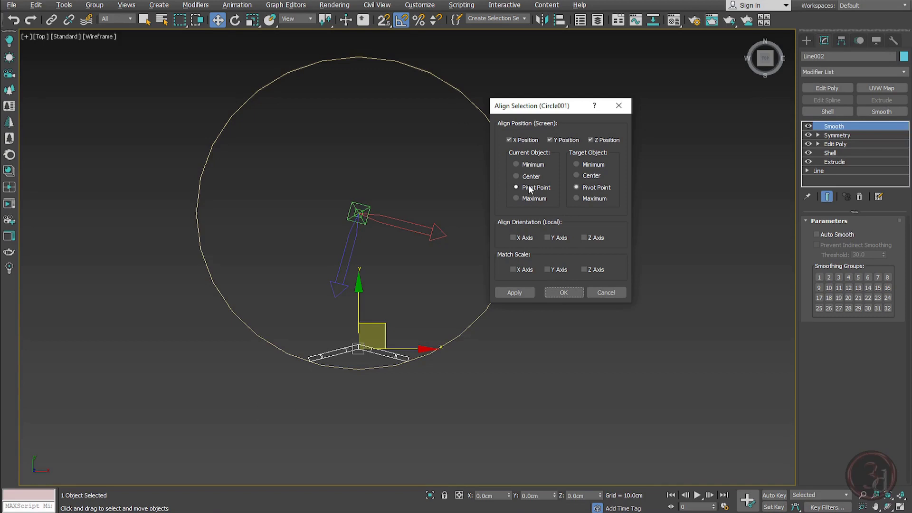
click(590, 176)
click(590, 177)
drag(557, 110, 631, 100)
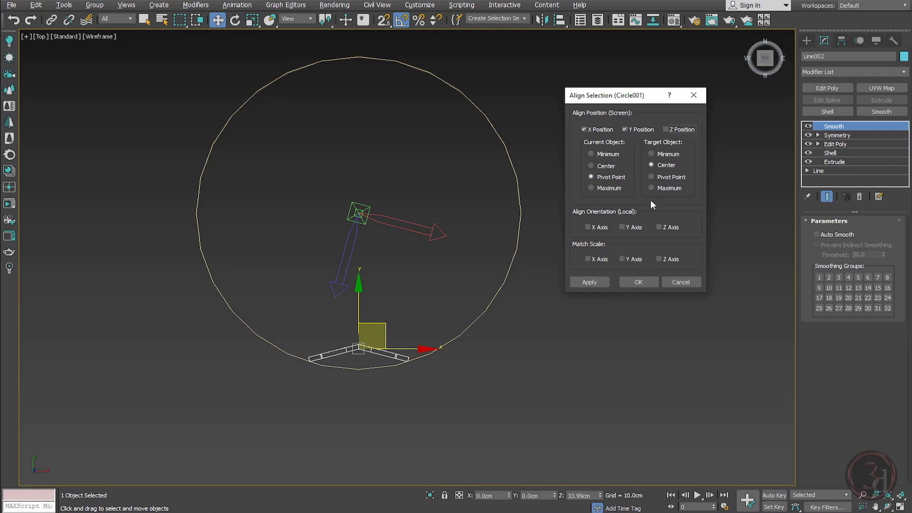
click(629, 279)
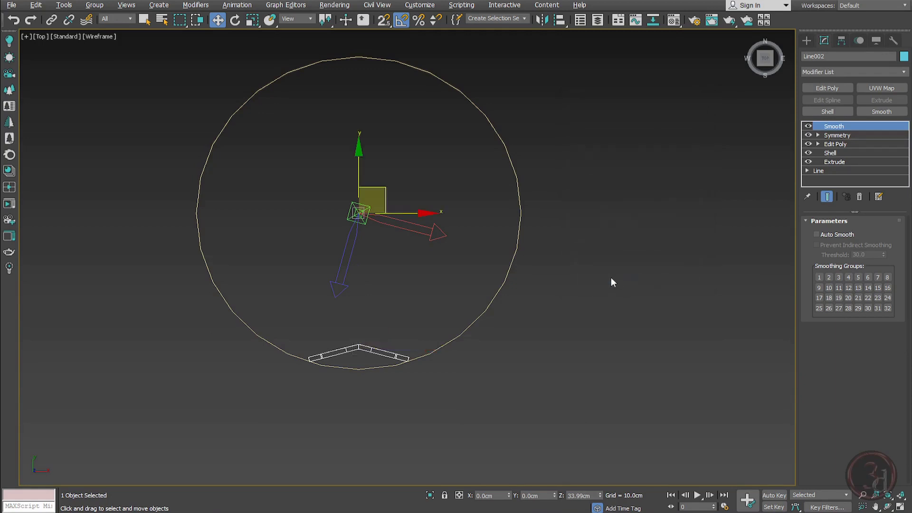
Move only the circle's pivot outside its outline to about X 19.2 cm, Y 5.5 cm, and reselect the strip.
click(531, 212)
click(518, 199)
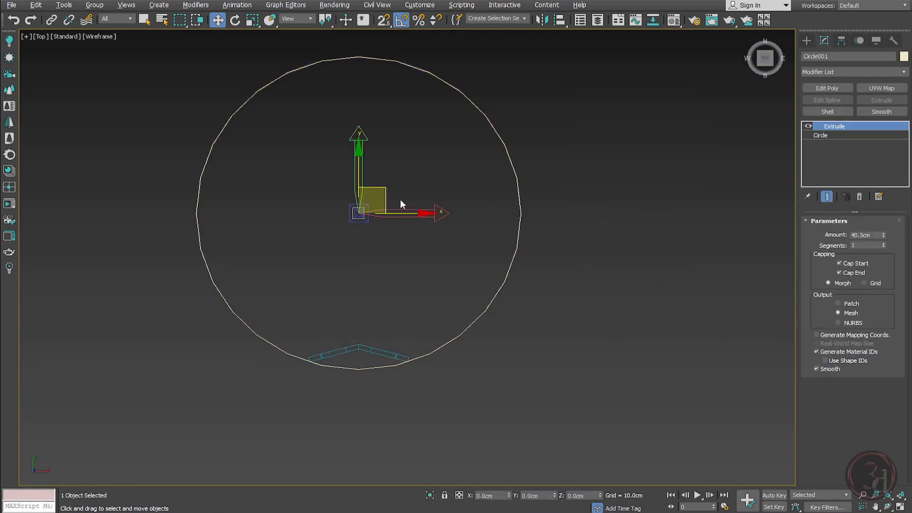
drag(389, 187, 663, 101)
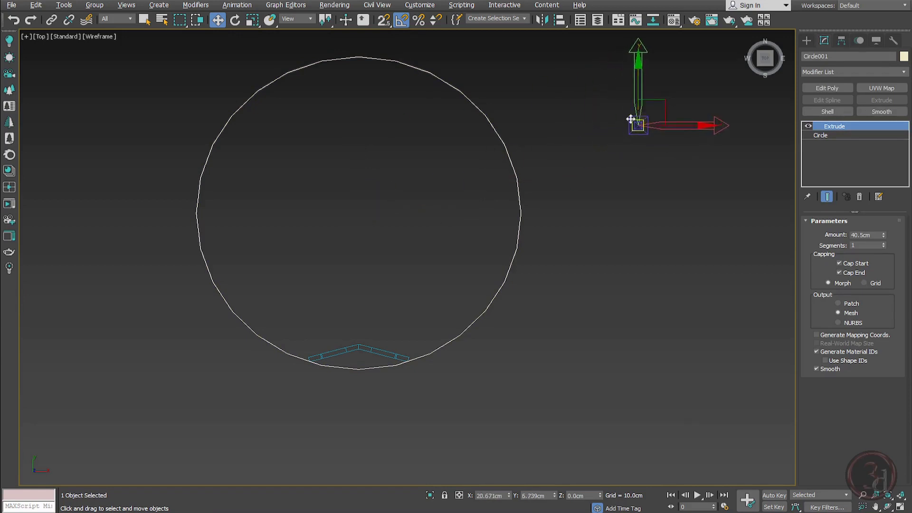
click(368, 351)
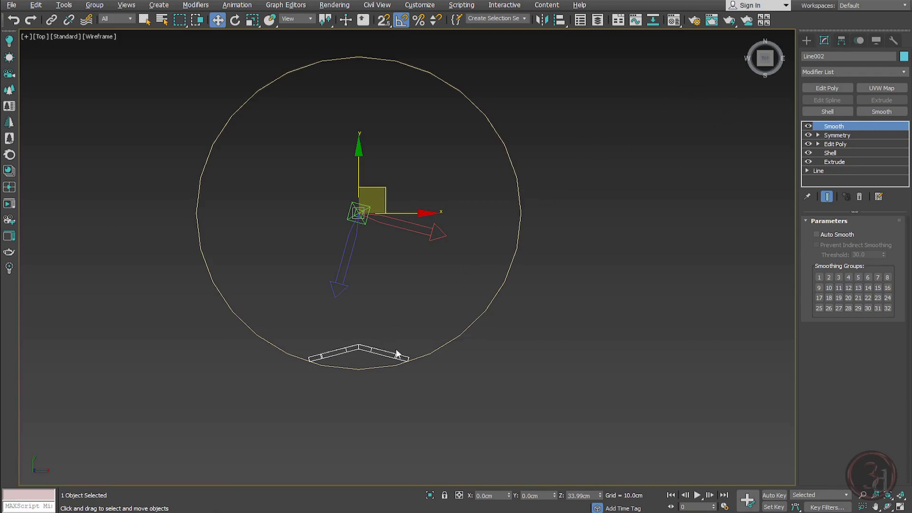
click(498, 333)
click(479, 316)
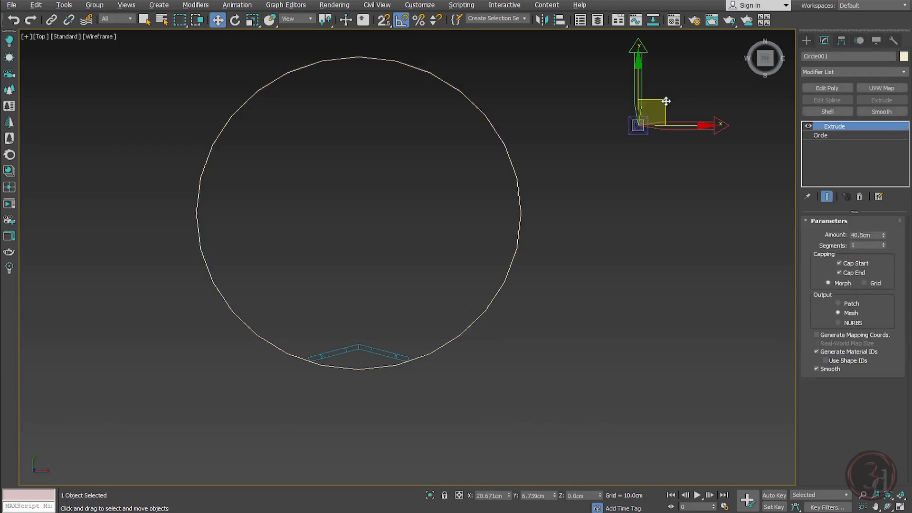
drag(665, 101, 644, 116)
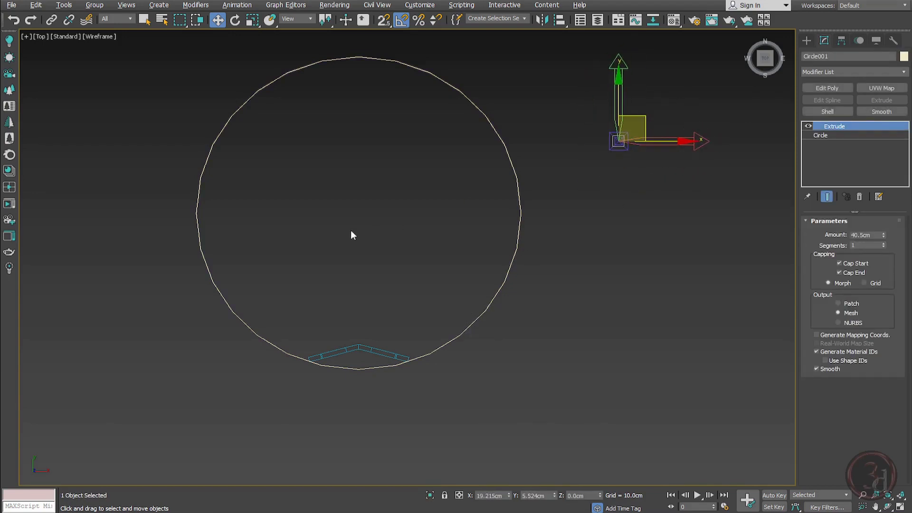
click(364, 347)
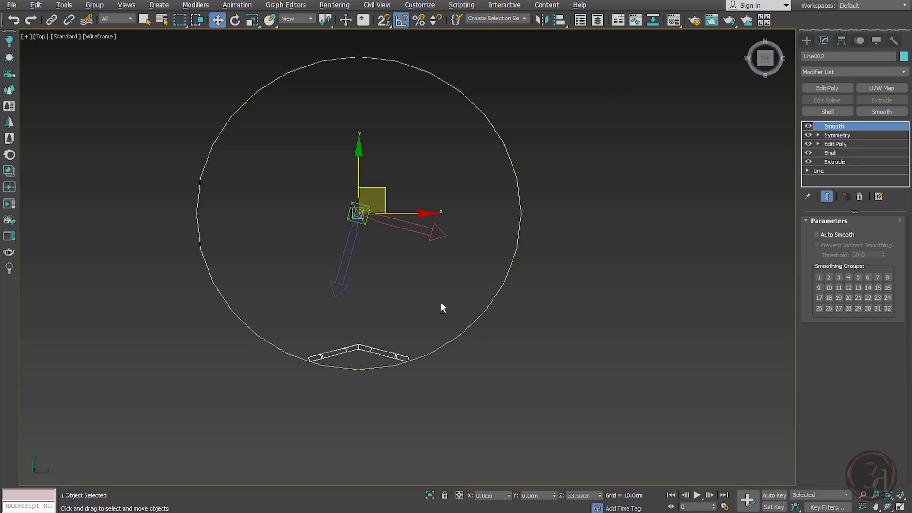
Try rotating the strip 45° about Z around its pivot at the cylinder's center.
middle_drag(413, 290, 420, 298)
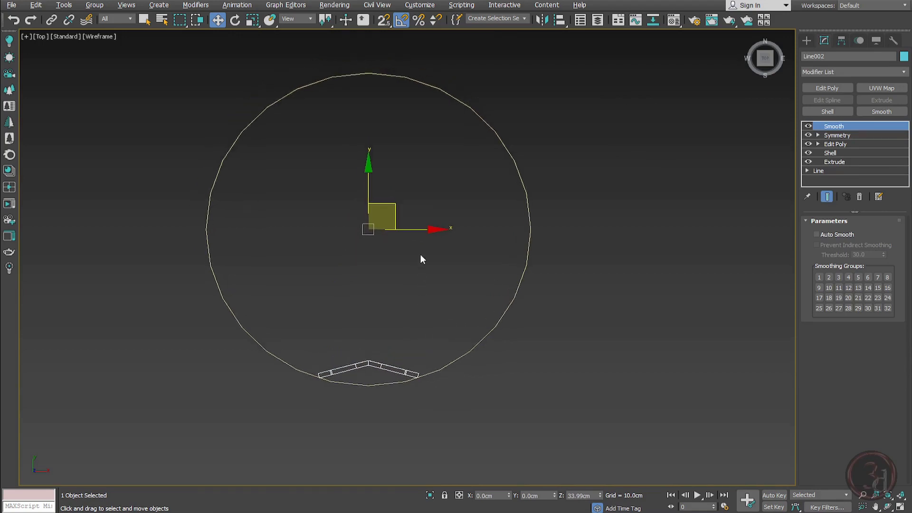
key(e)
drag(415, 197, 413, 165)
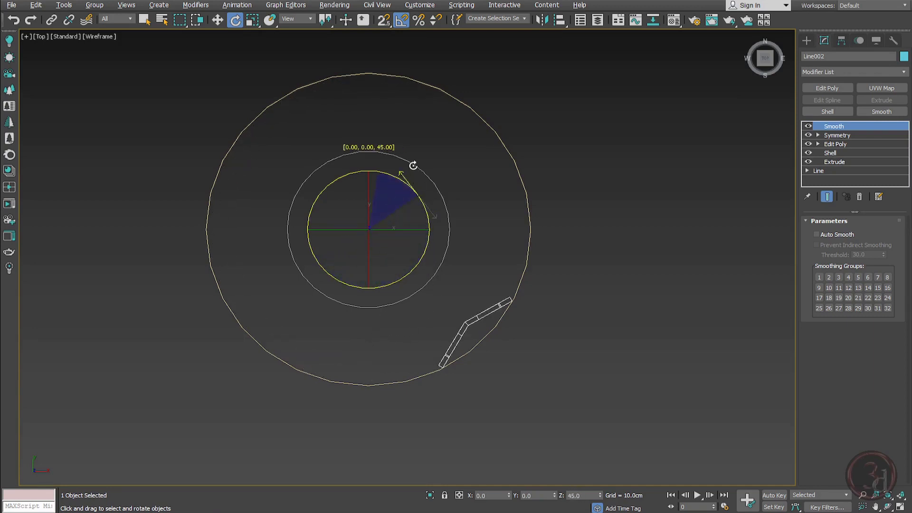
right_click(413, 165)
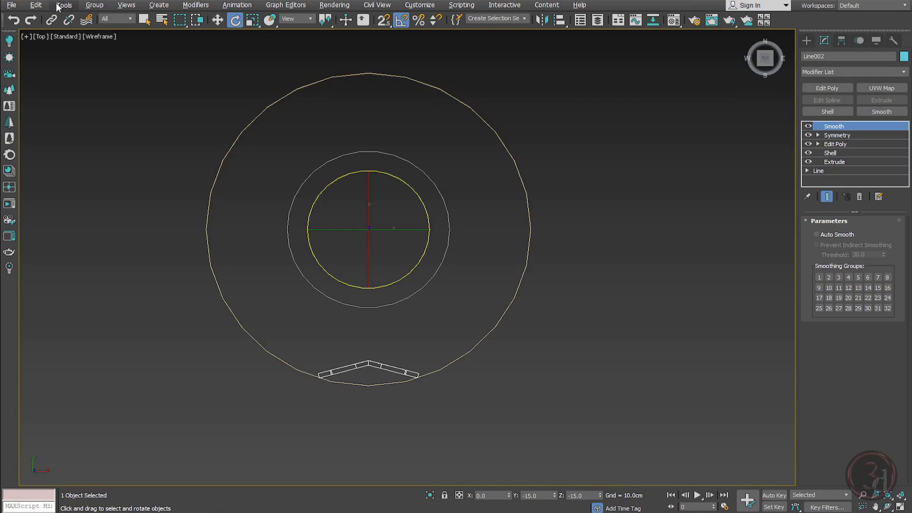
Set up a previewed 1D array of 10 strip instances with an incremental Z rotation of -36°.
click(39, 6)
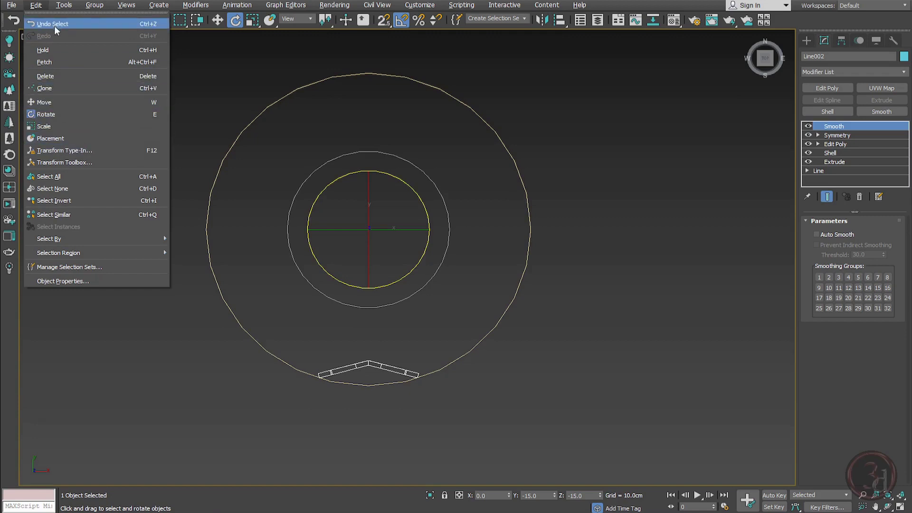
mouse_move(64, 6)
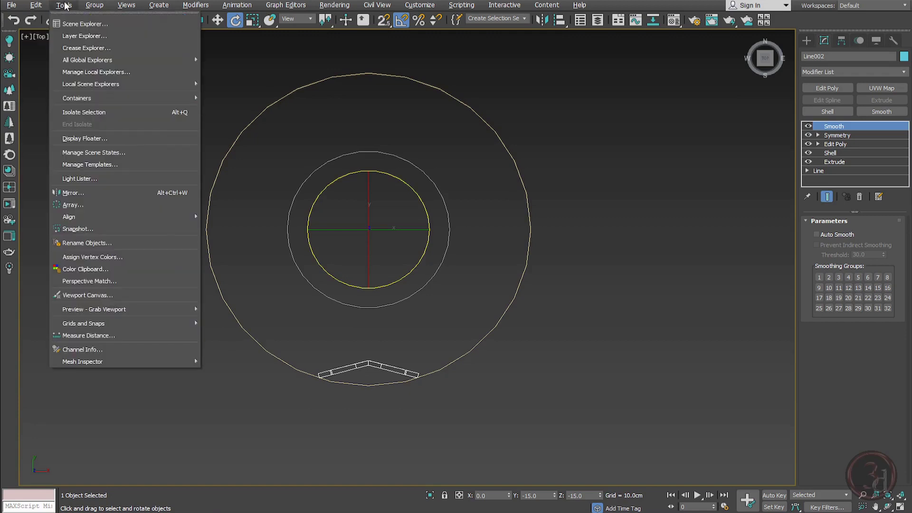
click(71, 204)
drag(465, 168, 252, 56)
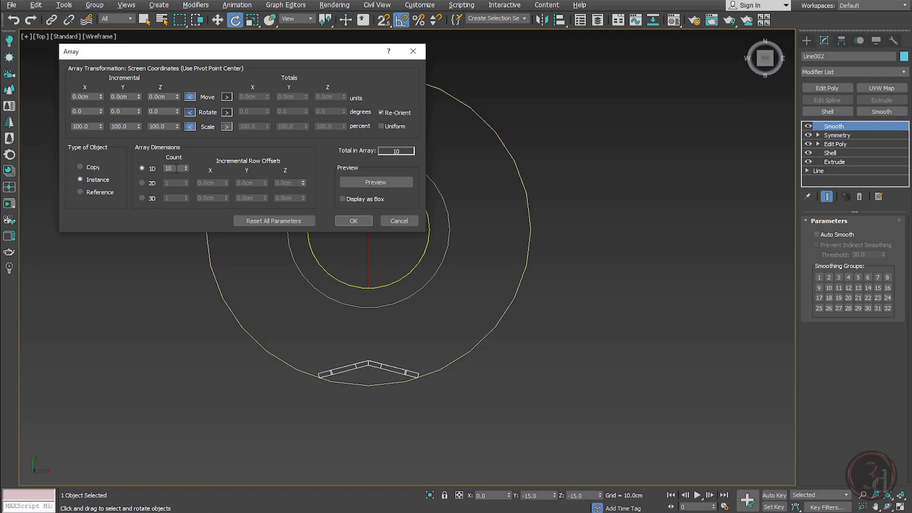
drag(205, 59, 681, 61)
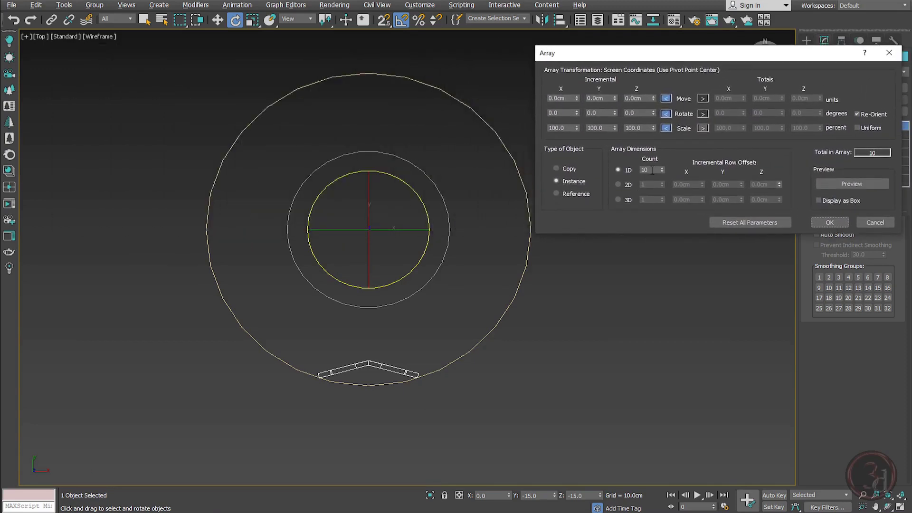
click(858, 187)
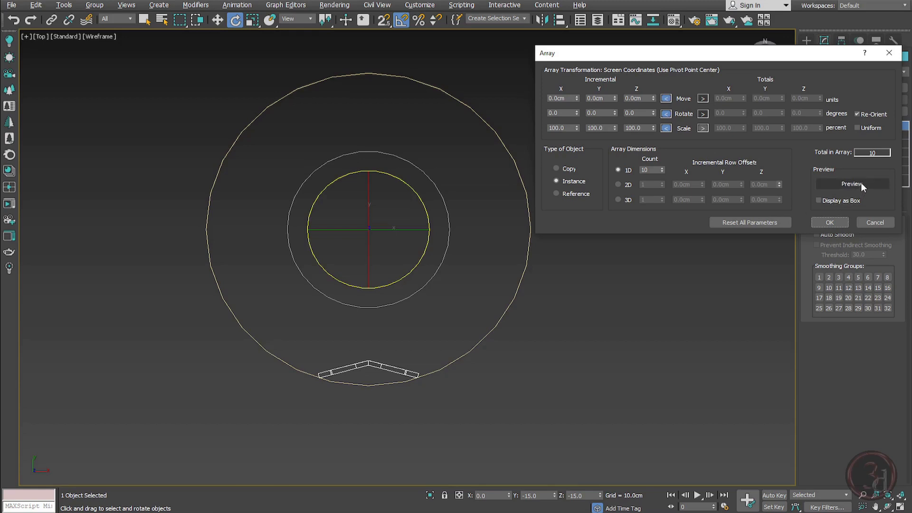
click(860, 183)
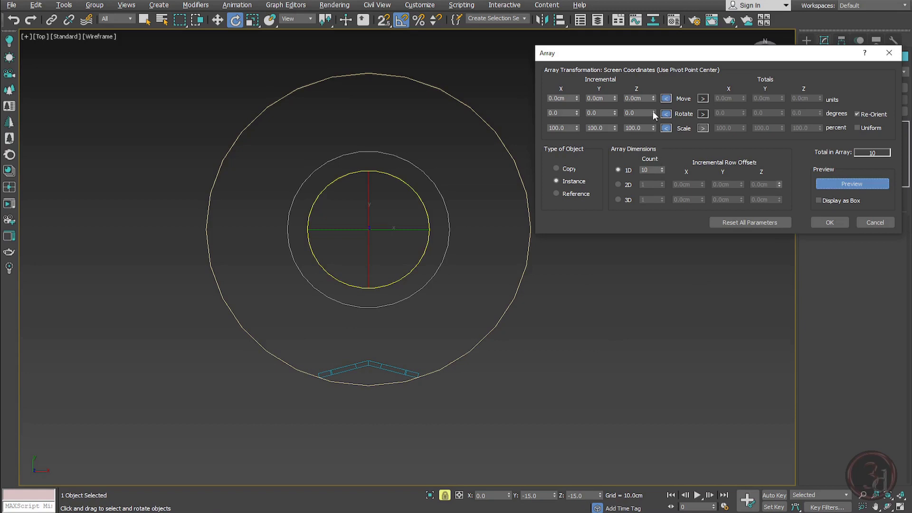
drag(653, 112, 664, 133)
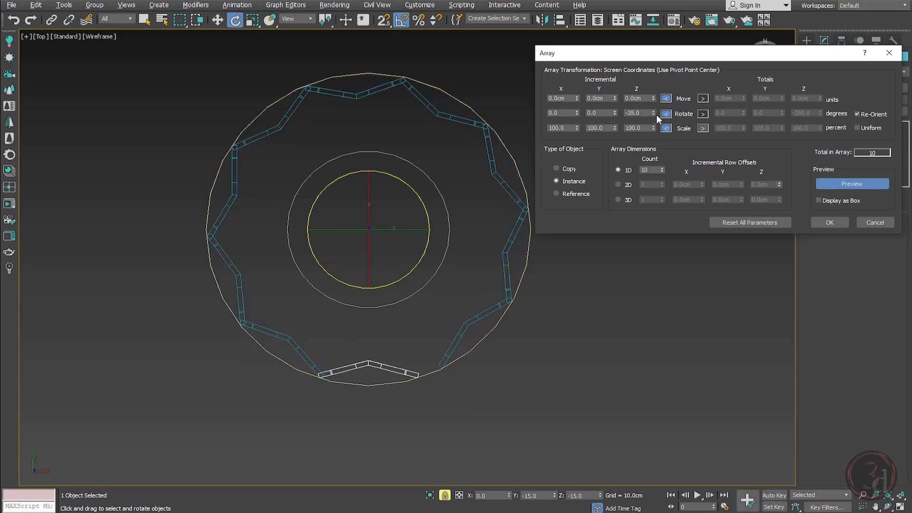
click(655, 115)
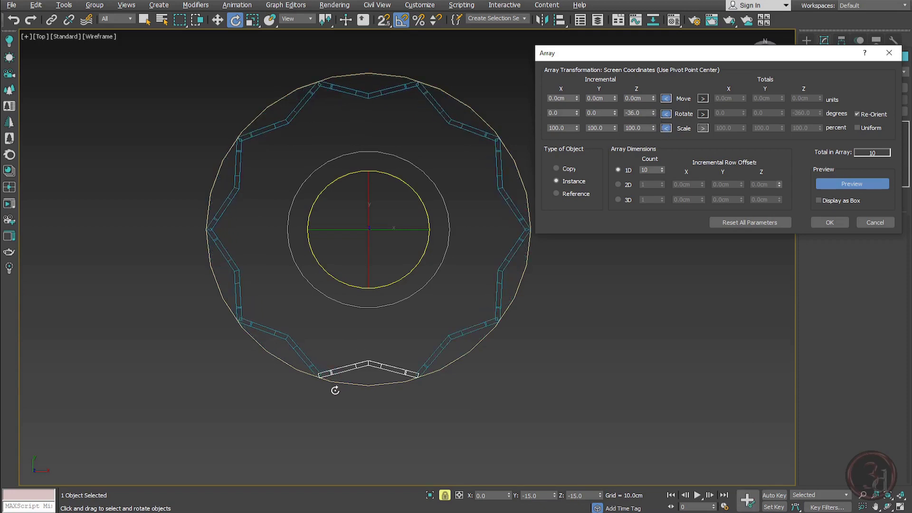
Examine the joints between neighbouring strips, trying an incremental Z rotation of -37° and restoring it to -36°.
scroll(333, 387, up, 6)
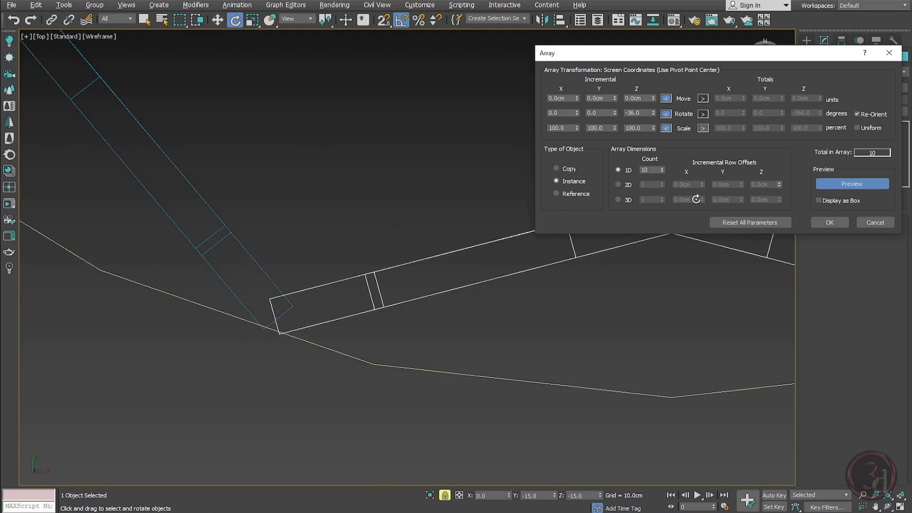
click(651, 115)
middle_drag(537, 299, 169, 306)
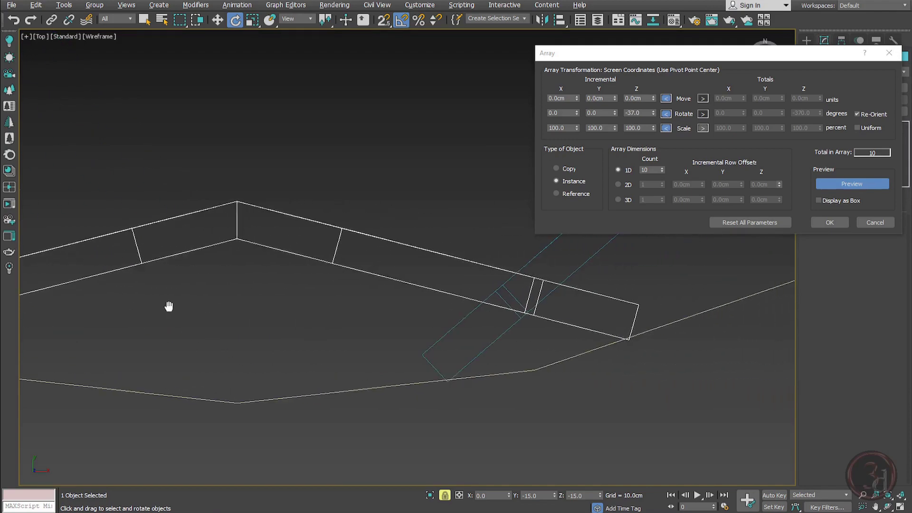
click(654, 111)
scroll(452, 270, down, 4)
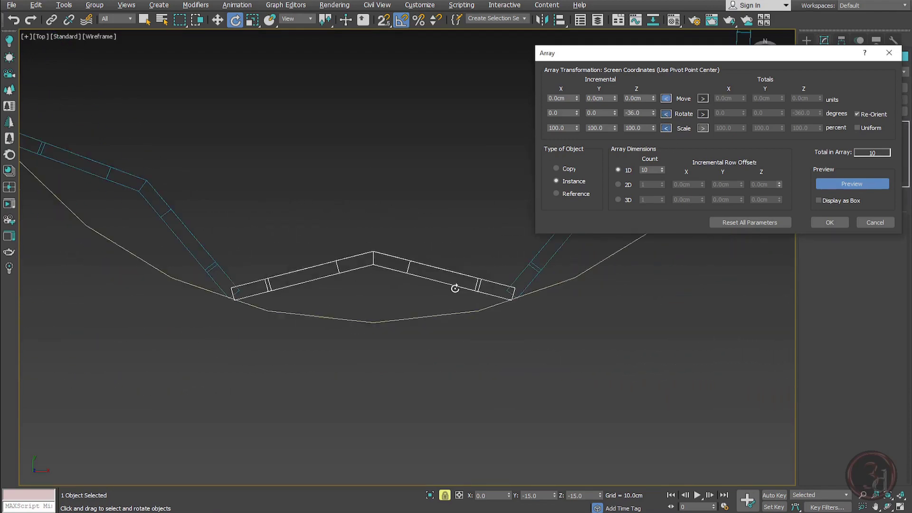
scroll(416, 365, down, 5)
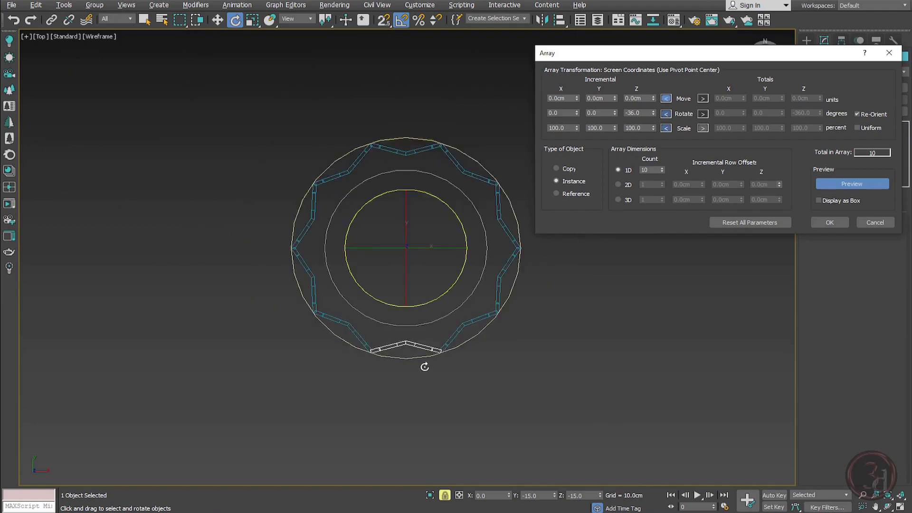
scroll(446, 179, up, 4)
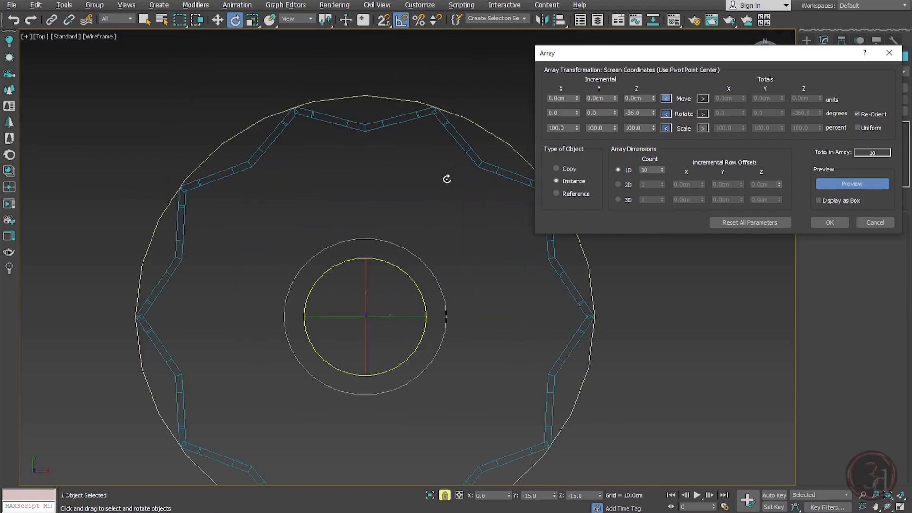
Create the strip array and show it in shaded perspective with nothing selected.
click(829, 223)
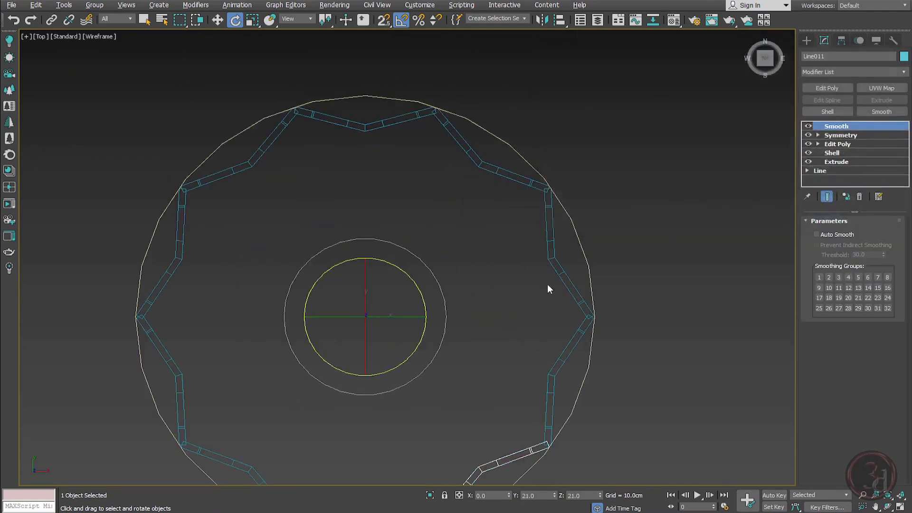
scroll(524, 242, down, 4)
key(p)
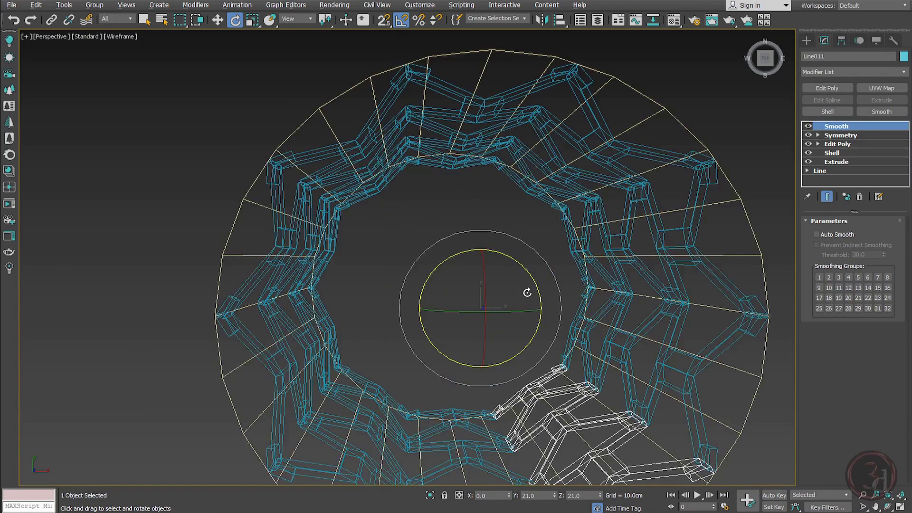
key(F3)
scroll(571, 303, down, 5)
key(w)
click(576, 304)
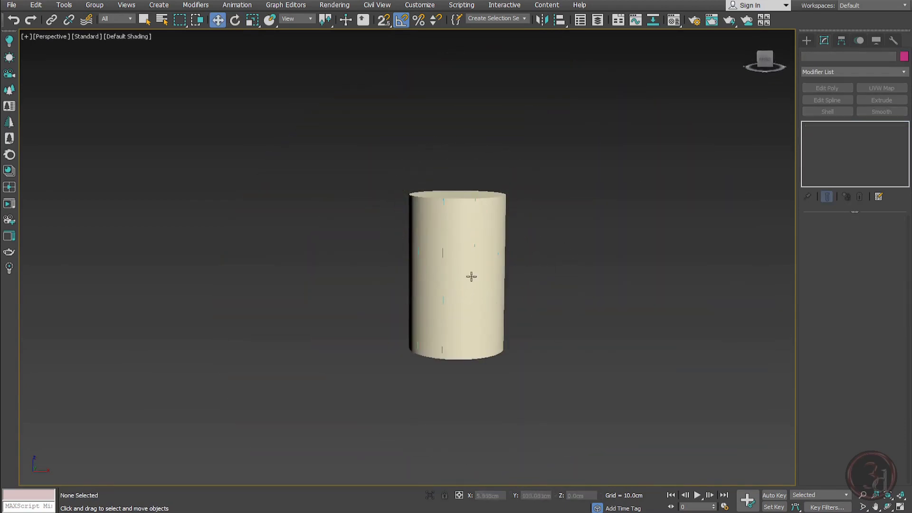
Move the cylinder along X to about 53.4 cm to inspect the honeycomb lattice, and undo the move.
click(480, 285)
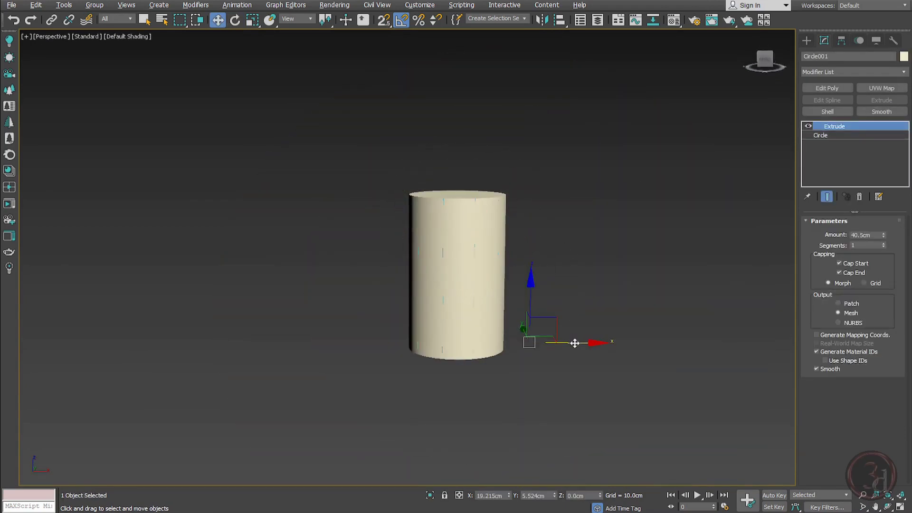
drag(513, 273, 729, 286)
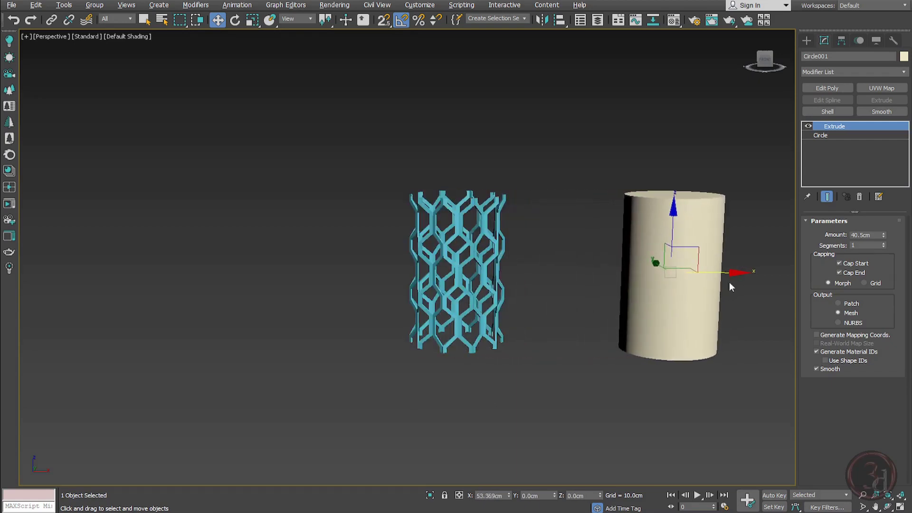
scroll(477, 316, up, 4)
scroll(488, 328, down, 1)
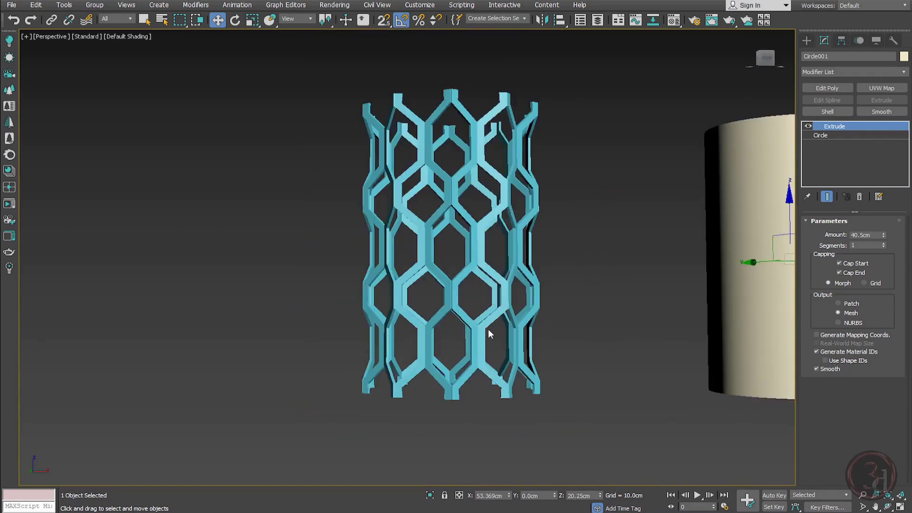
mouse_move(488, 329)
alt+middle_down()
mouse_move(490, 358)
mouse_move(438, 368)
mouse_move(525, 332)
mouse_move(487, 318)
alt+middle_up()
key(ctrl+z)
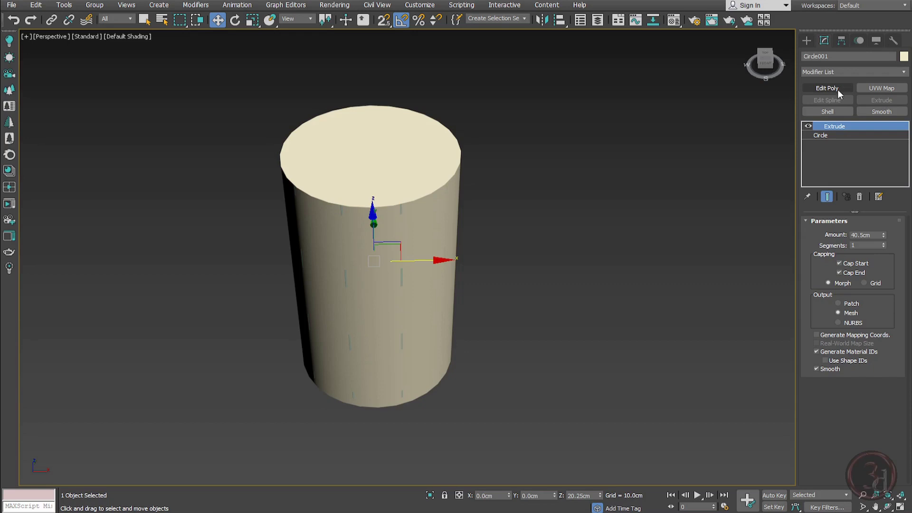
Add an Edit Poly modifier to the cylinder and switch to polygon-level editing.
key(ctrl+y)
key(ctrl+z)
click(827, 87)
click(864, 302)
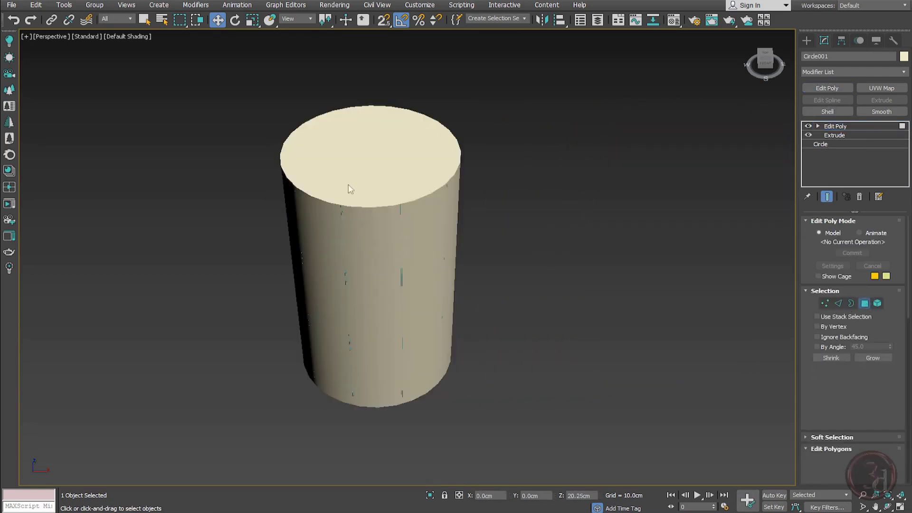
Delete the cylinder's top and bottom cap polygons and leave polygon-level editing.
click(372, 163)
alt+middle_drag(443, 306, 398, 311)
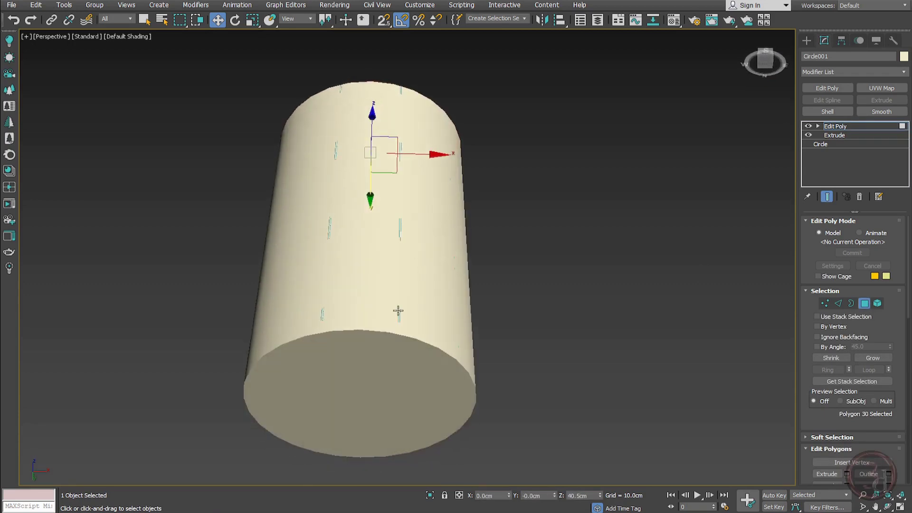
click(397, 389)
key(ctrl+z)
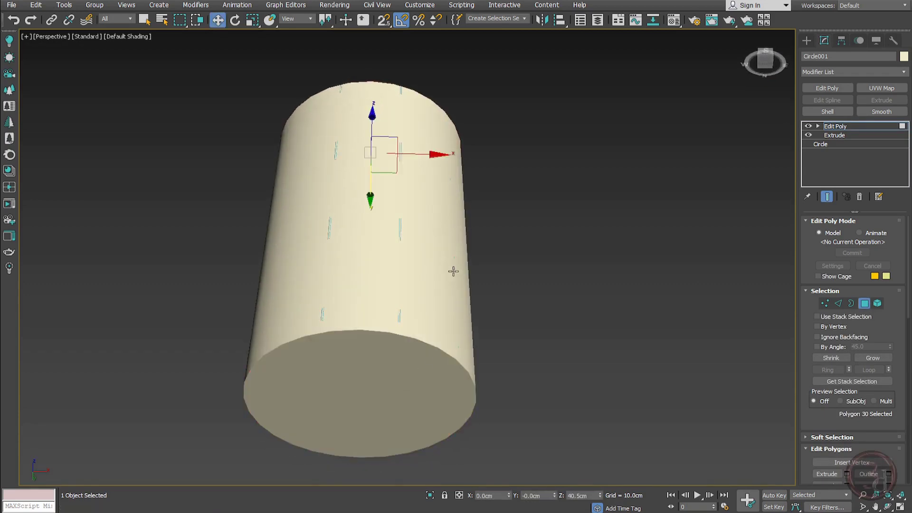
click(407, 371)
alt+middle_drag(406, 370, 406, 164)
click(407, 159)
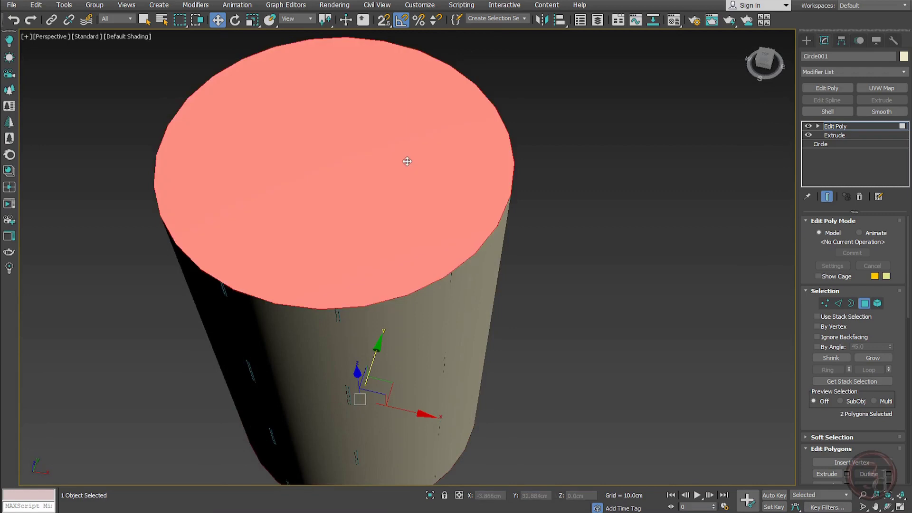
key(Delete)
click(835, 126)
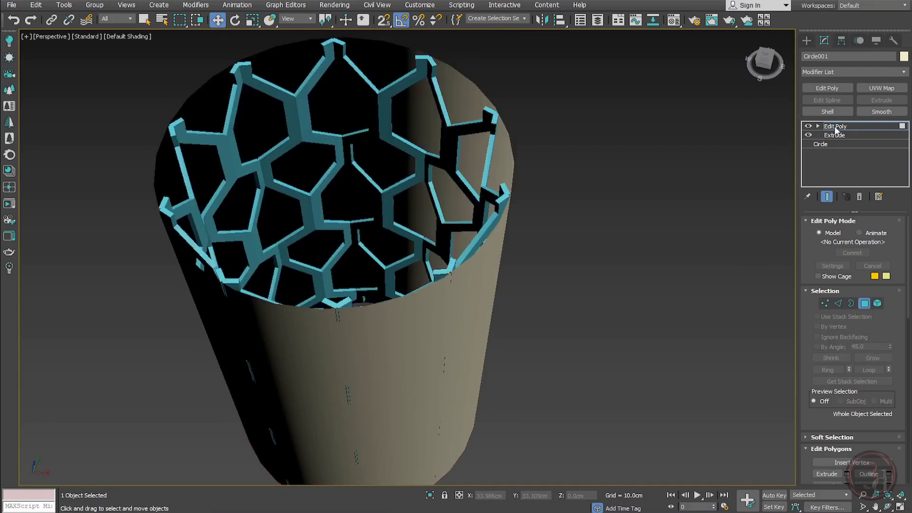
In the front wireframe view, raise the cylinder's bottom vertices about 39.67 cm to shorten it into a thin ring at the lattice's upper rim.
key(f)
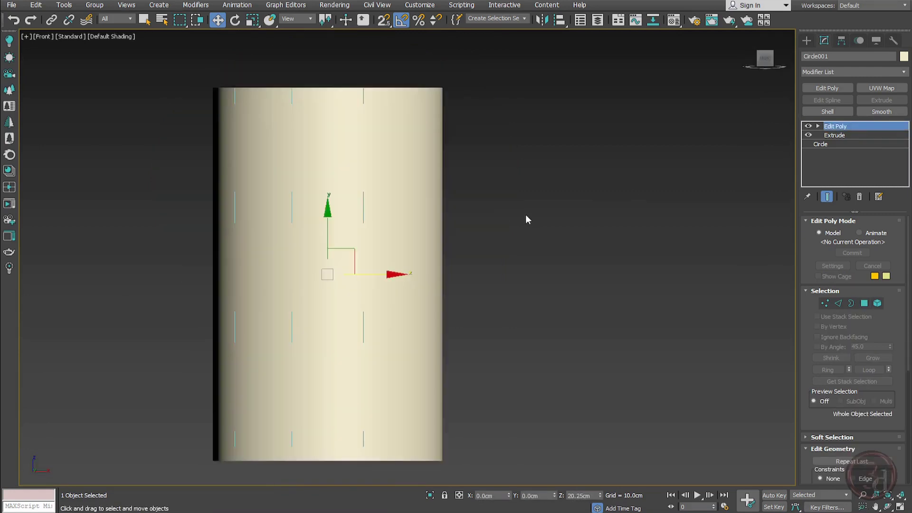
key(F3)
scroll(448, 138, down, 3)
key(1)
drag(525, 299, 275, 380)
drag(362, 321, 423, 64)
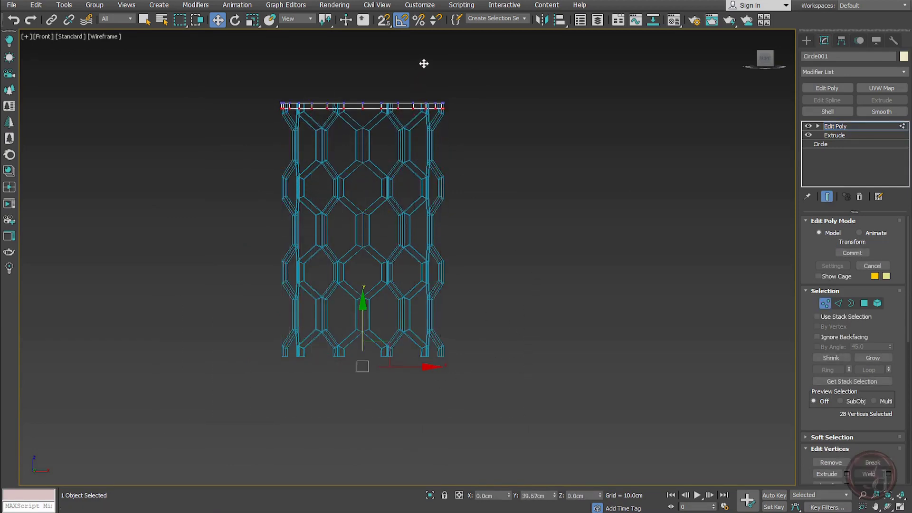
click(859, 129)
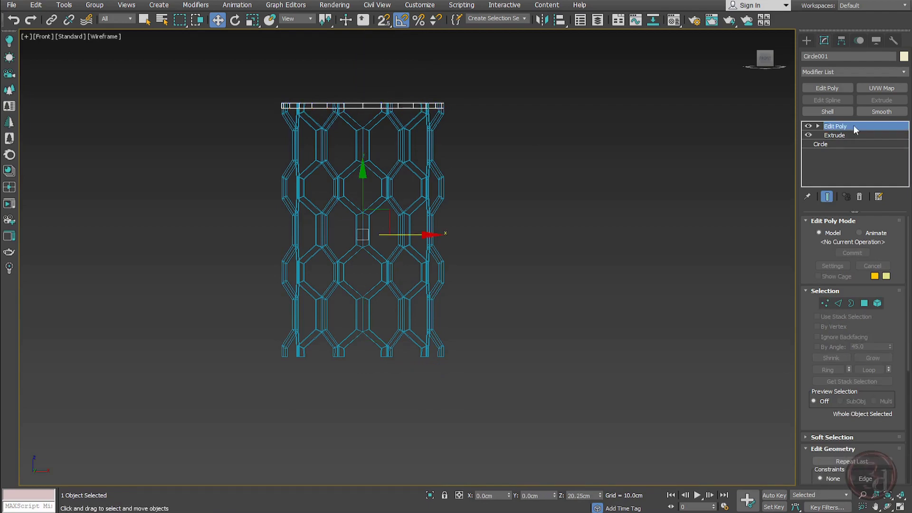
Add a Shell modifier to the ring with an inner amount of 0.5 cm and show the model shaded.
click(847, 110)
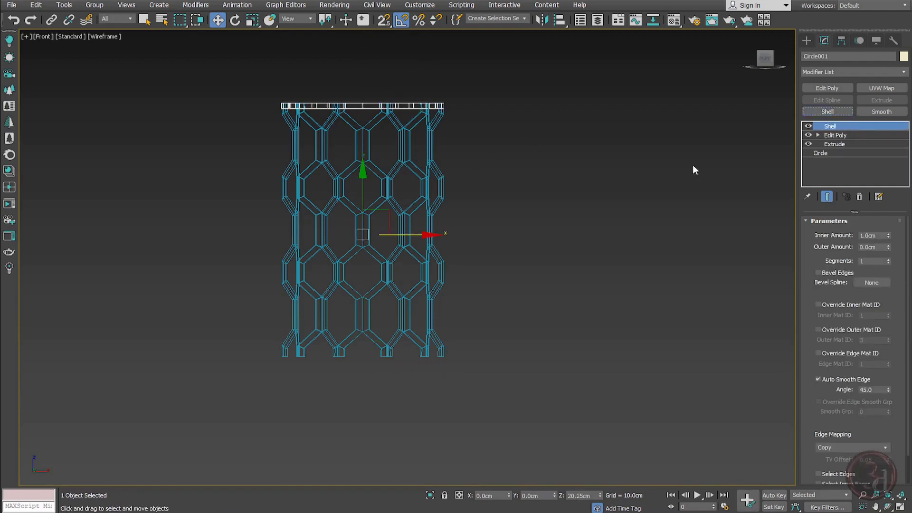
alt+middle_drag(547, 224, 551, 260)
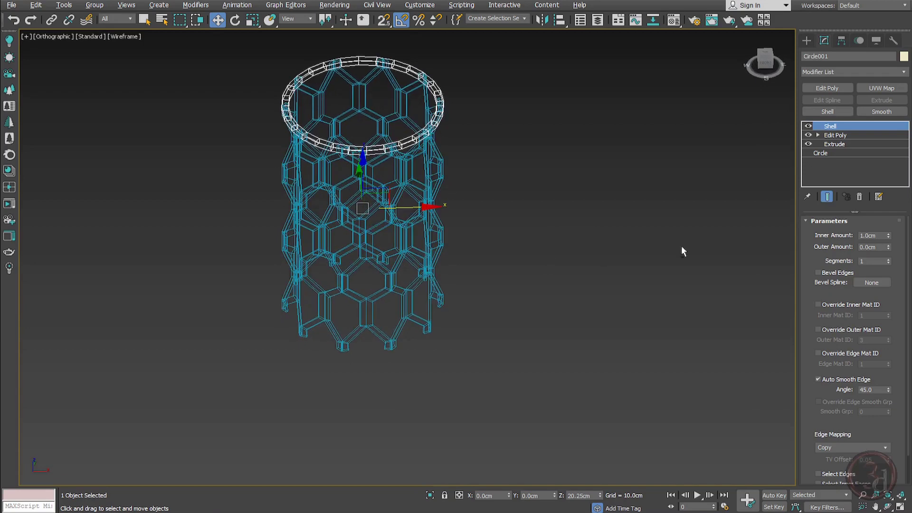
key(Tab)
text(0.5)
key(Return)
key(F3)
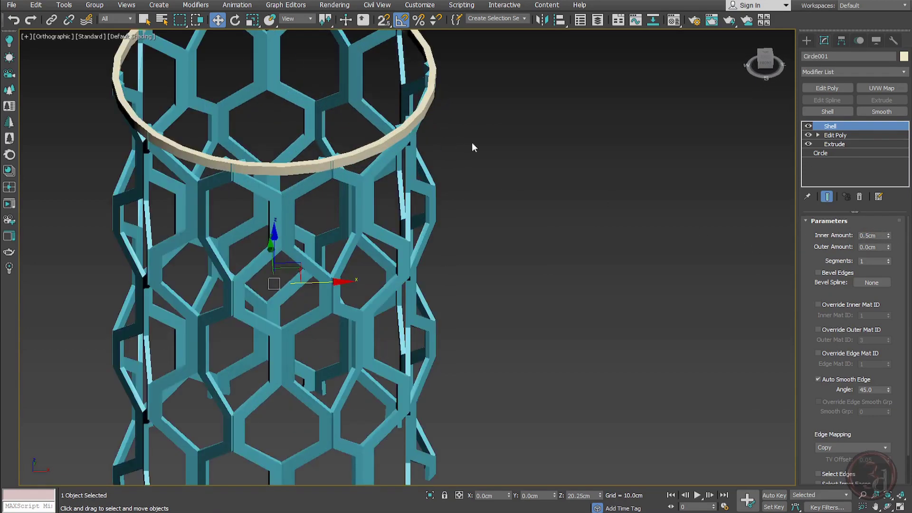
Try moving parts of the lattice away along X, undoing each move, with two objects left selected.
click(418, 179)
click(406, 166)
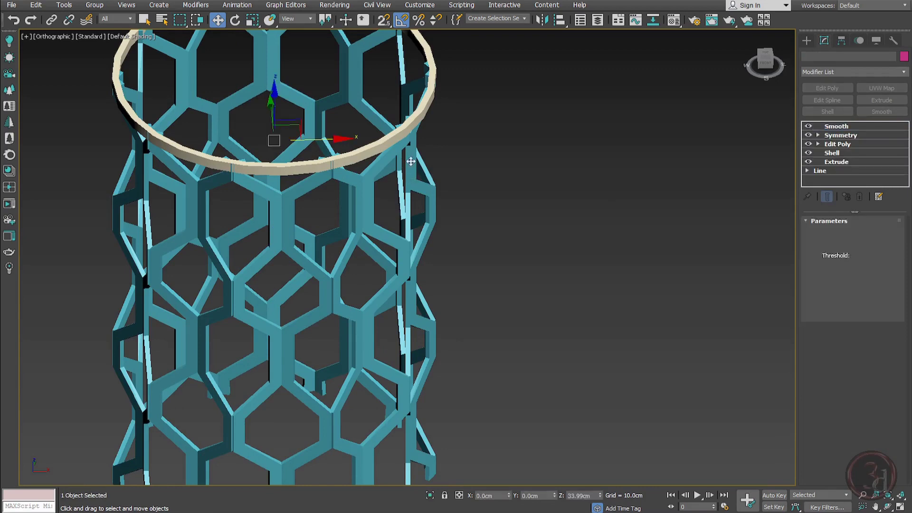
ctrl+click(412, 125)
key(ctrl+z)
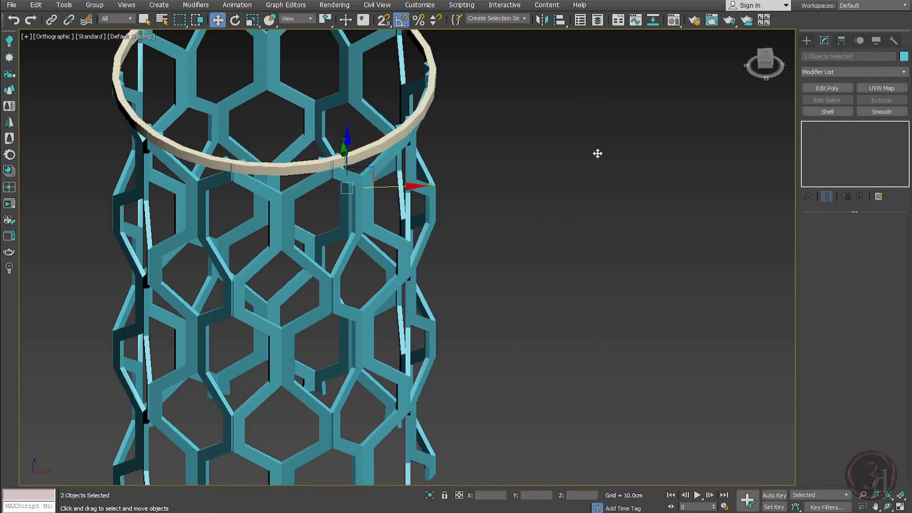
click(472, 211)
drag(433, 196, 627, 187)
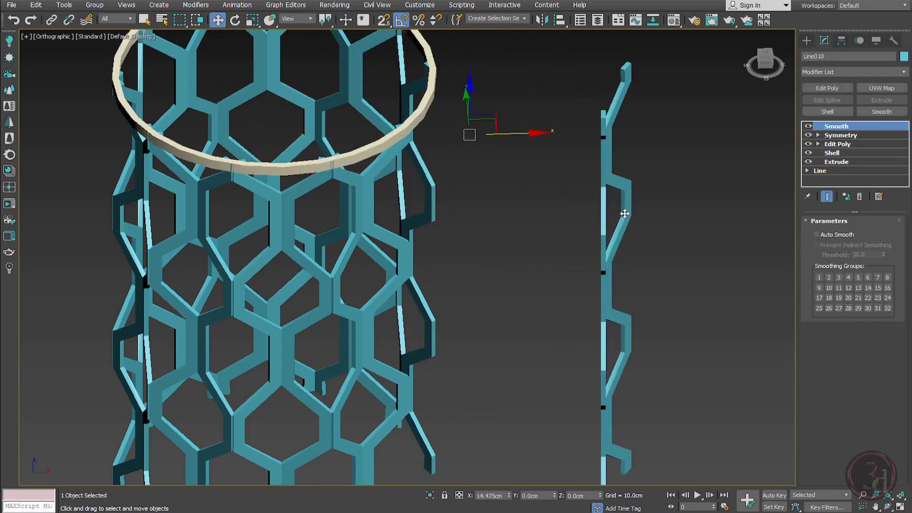
key(ctrl+z)
ctrl+drag(417, 38, 683, 40)
key(ctrl+z)
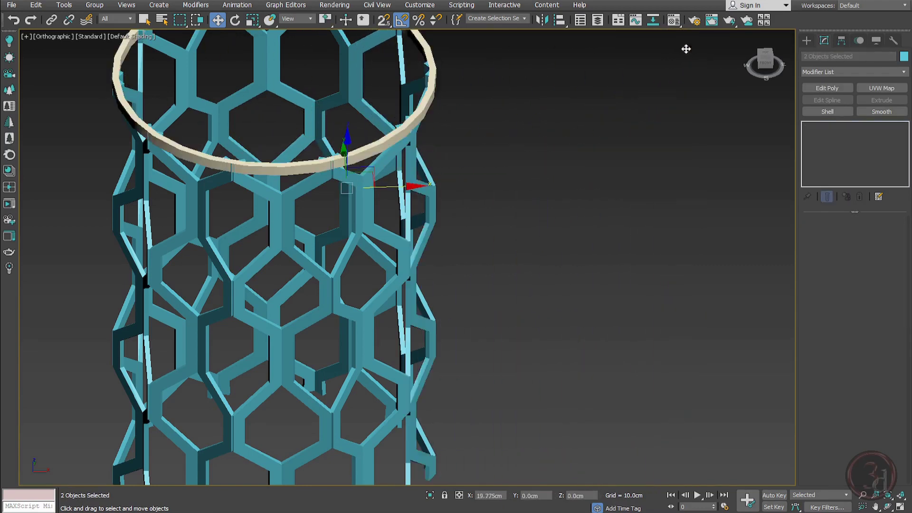
Give the ring the same light blue object color as the honeycomb strips and clear the selection.
click(904, 59)
click(511, 312)
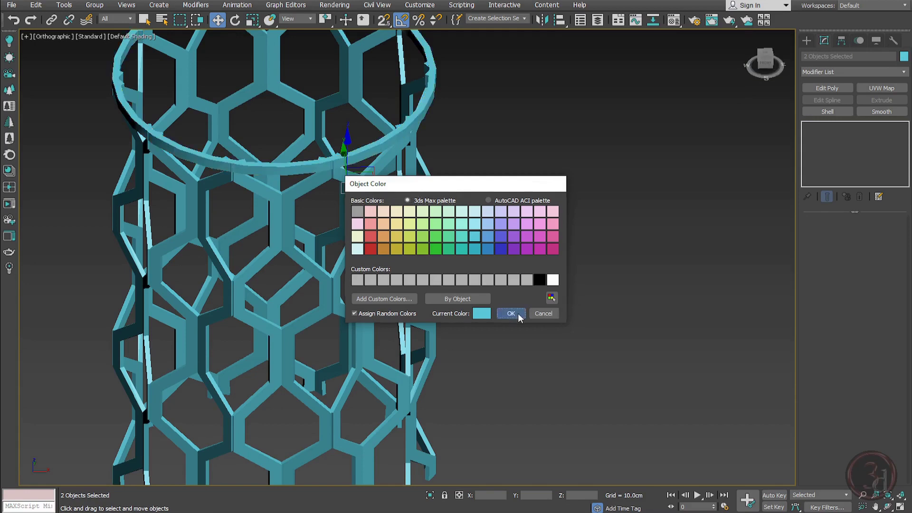
click(513, 266)
Examine how the ring meets the honeycomb strips in perspective, moving it about 15.2 cm along X and undoing the move.
click(289, 163)
drag(289, 163, 492, 173)
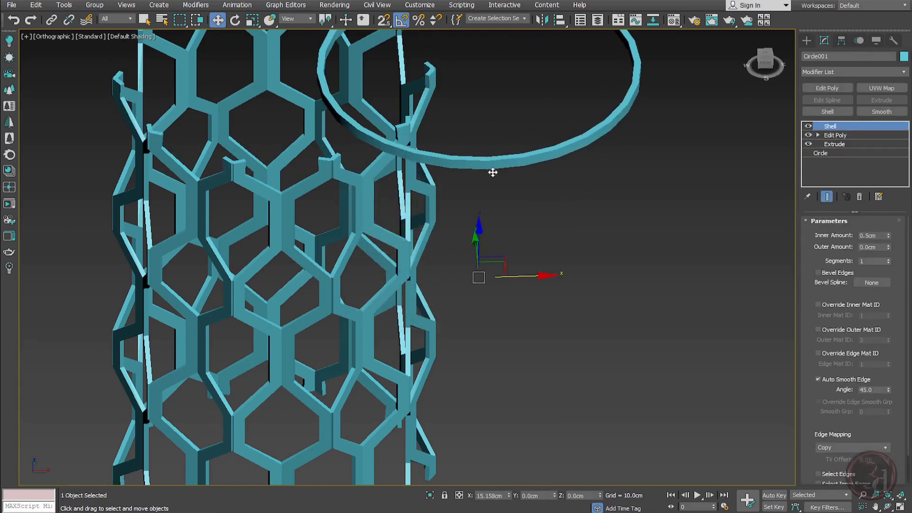
key(ctrl+z)
key(p)
alt+middle_drag(493, 176, 497, 158)
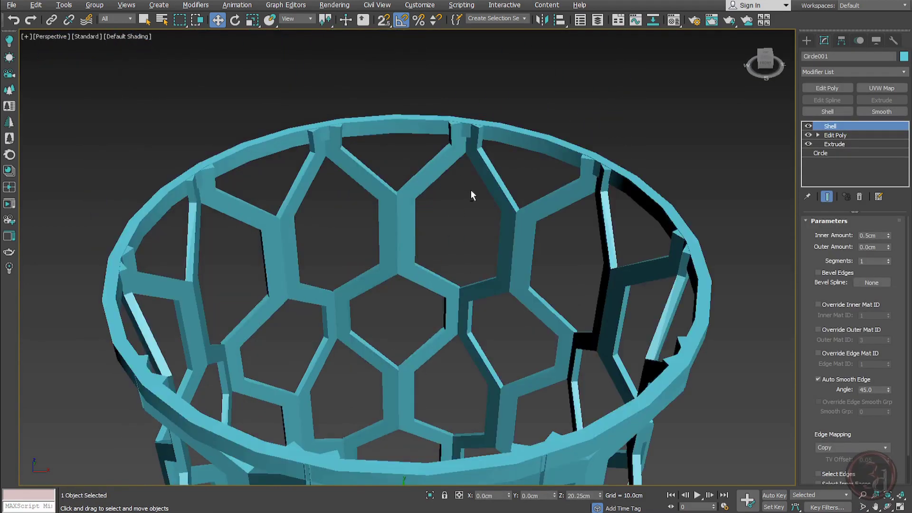
alt+middle_drag(471, 190, 363, 113)
scroll(435, 61, up, 5)
scroll(434, 61, down, 5)
scroll(270, 85, up, 5)
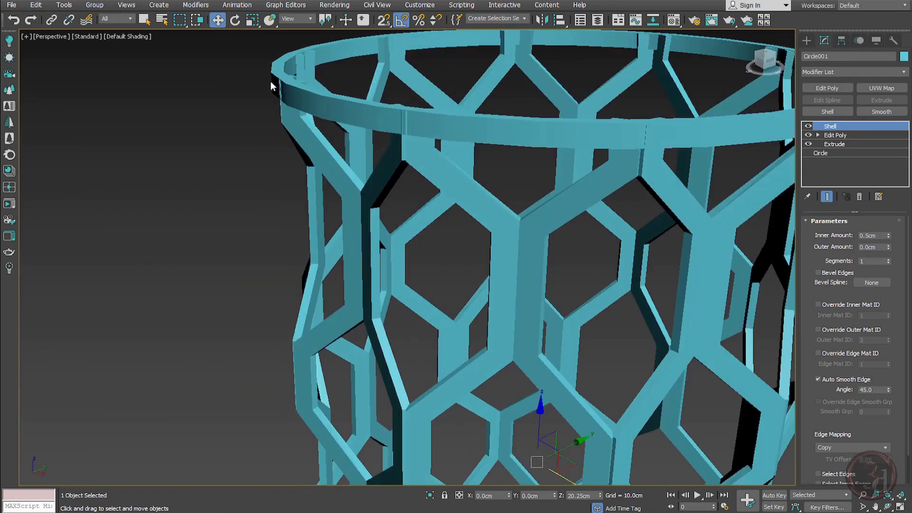
scroll(432, 119, down, 5)
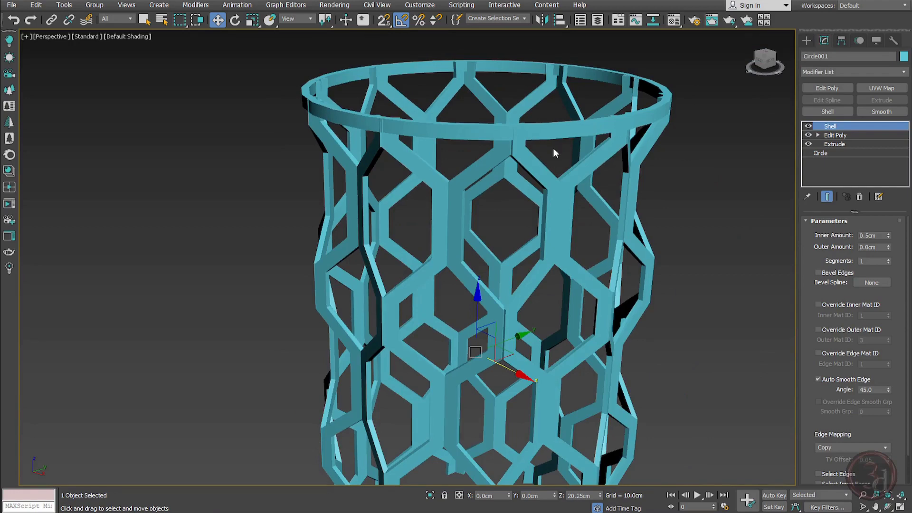
Set the outer amount of the ring's Shell modifier to 0.14 cm.
key(r)
key(r)
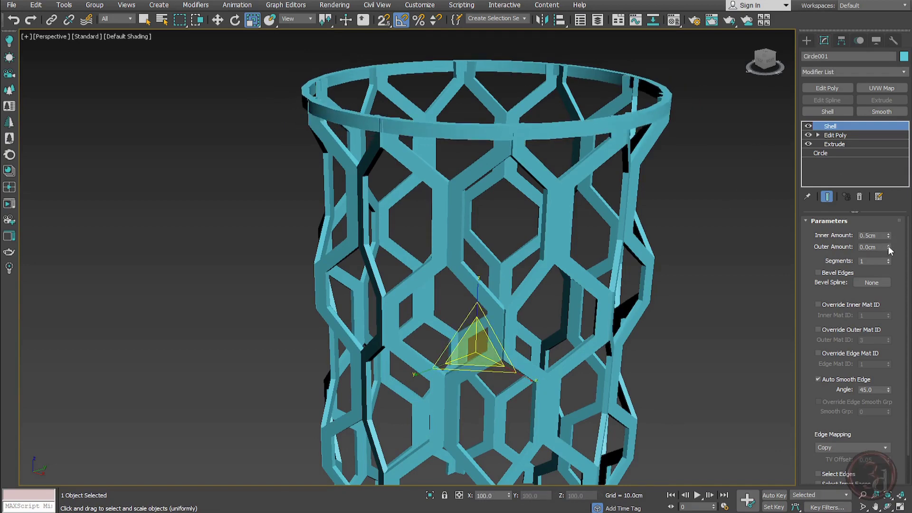
drag(888, 245, 888, 228)
alt+middle_drag(699, 134, 543, 74)
scroll(543, 74, down, 5)
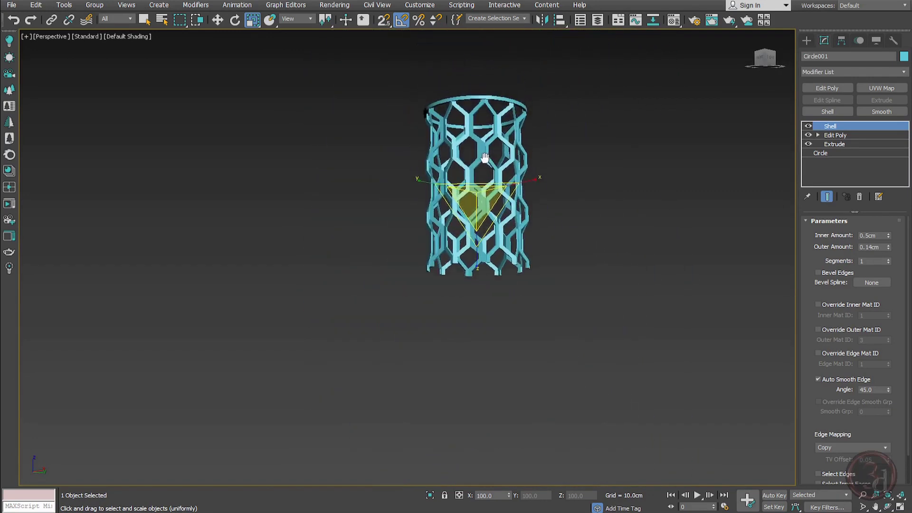
Clone the ring in place as an instance.
key(w)
scroll(499, 195, up, 2)
alt+middle_drag(499, 196, 520, 183)
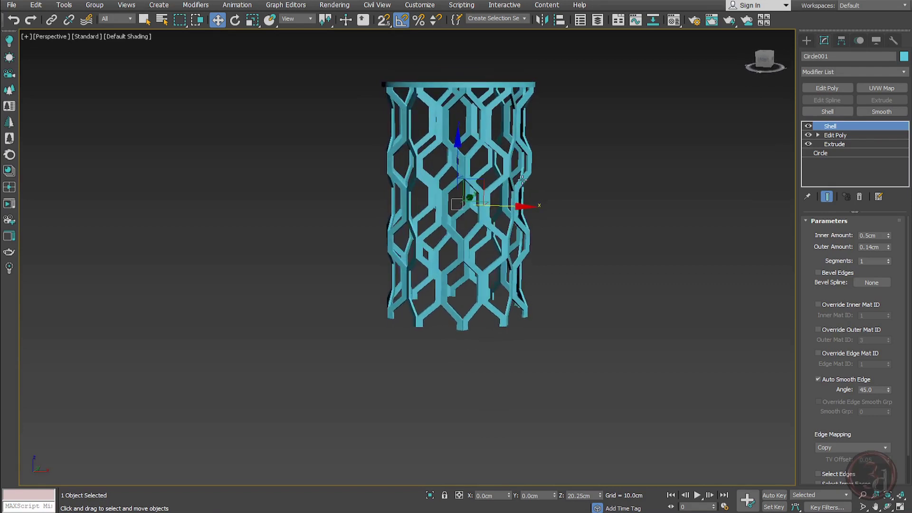
key(ctrl+v)
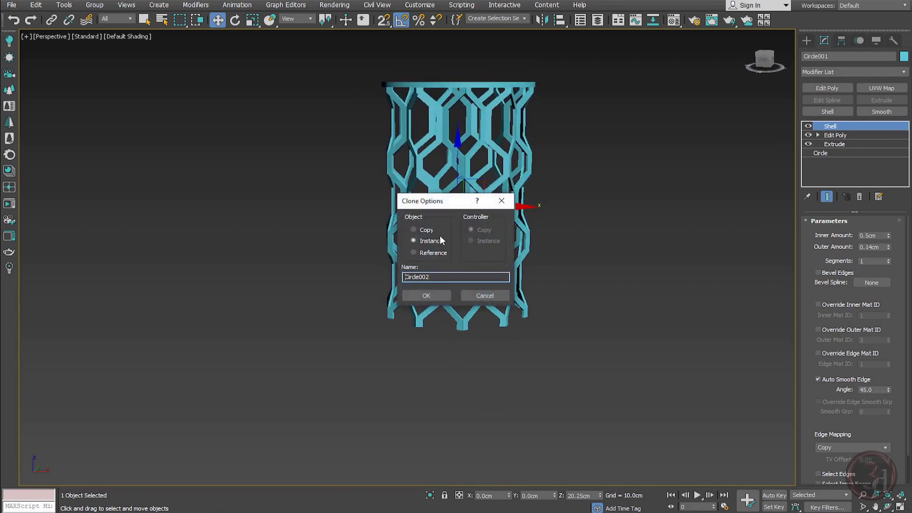
click(430, 295)
middle_drag(587, 221, 574, 215)
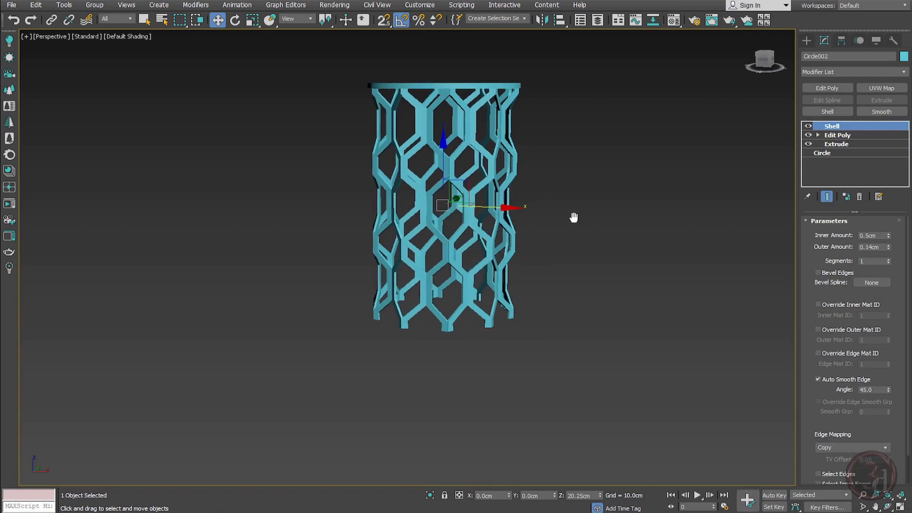
Mirror the cloned ring across the Z axis with No Clone to bring it to the lattice's lower end.
click(540, 20)
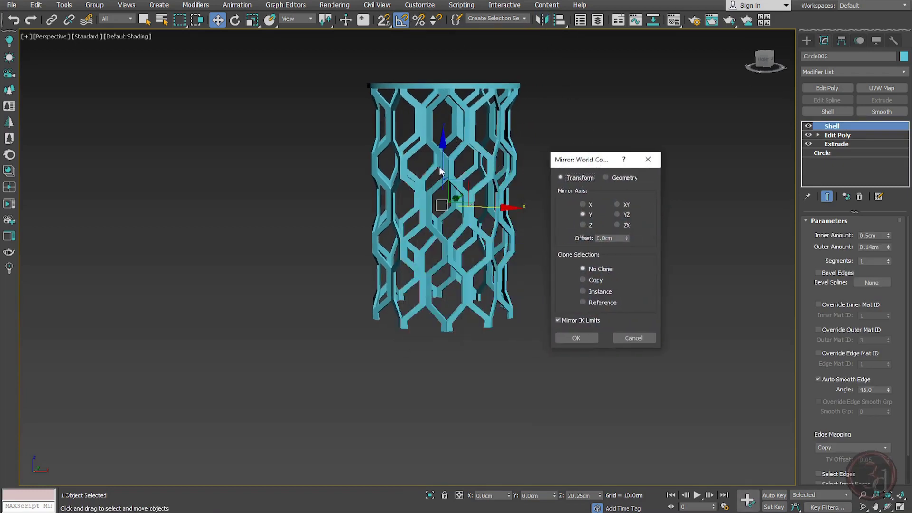
click(585, 226)
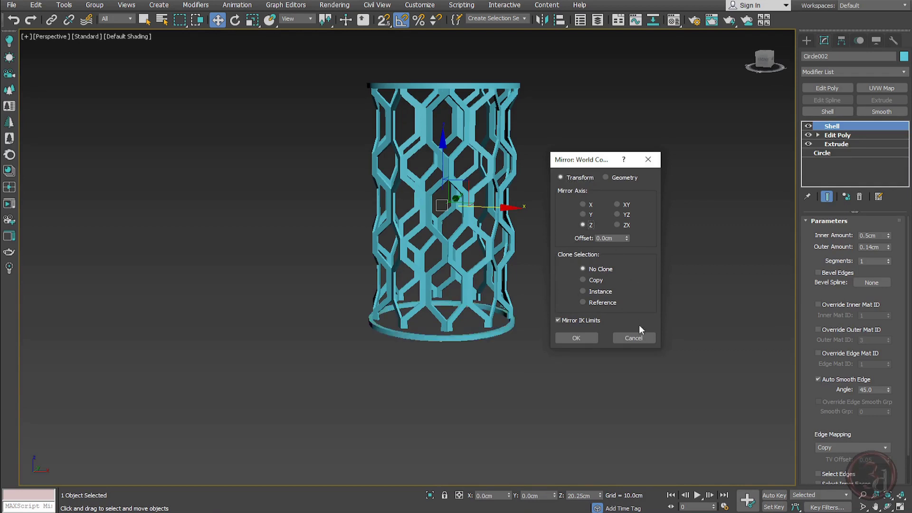
click(593, 338)
In the front wireframe view, snap the lower ring up to the bottom vertices of the honeycomb strips, at Z 21.79 cm.
key(f)
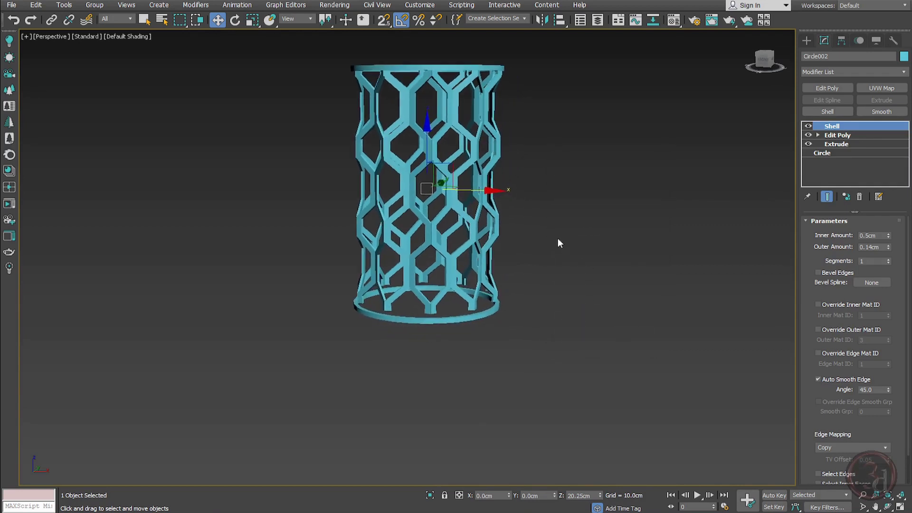
middle_drag(450, 333, 502, 274)
key(F3)
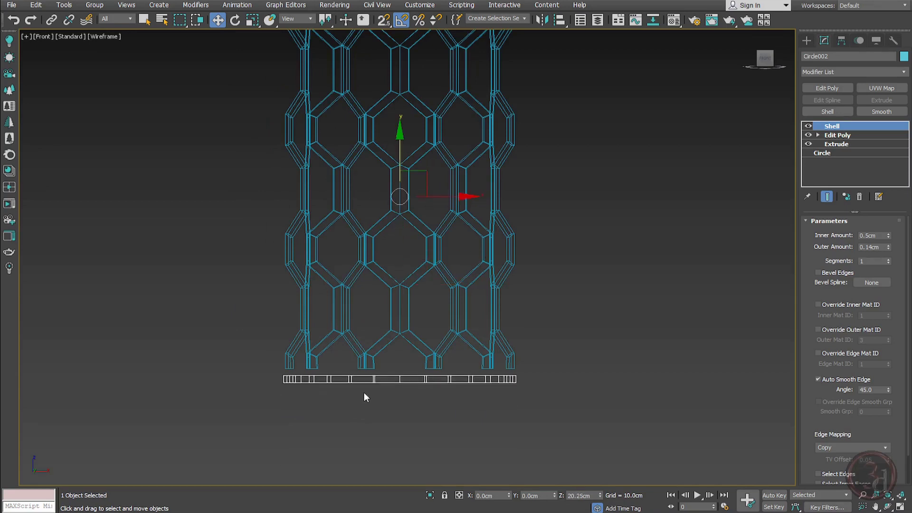
key(s)
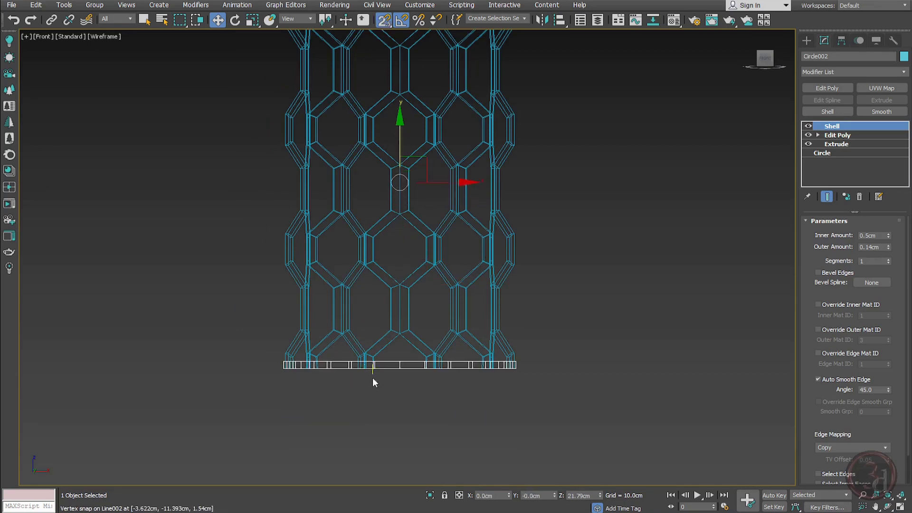
key(s)
Examine the lattice and both rings from several angles in shaded perspective with nothing selected.
middle_drag(605, 282, 571, 352)
scroll(494, 266, down, 2)
mouse_move(494, 266)
alt+middle_down()
mouse_move(543, 305)
mouse_move(554, 301)
mouse_move(511, 269)
alt+middle_up()
key(p)
key(F3)
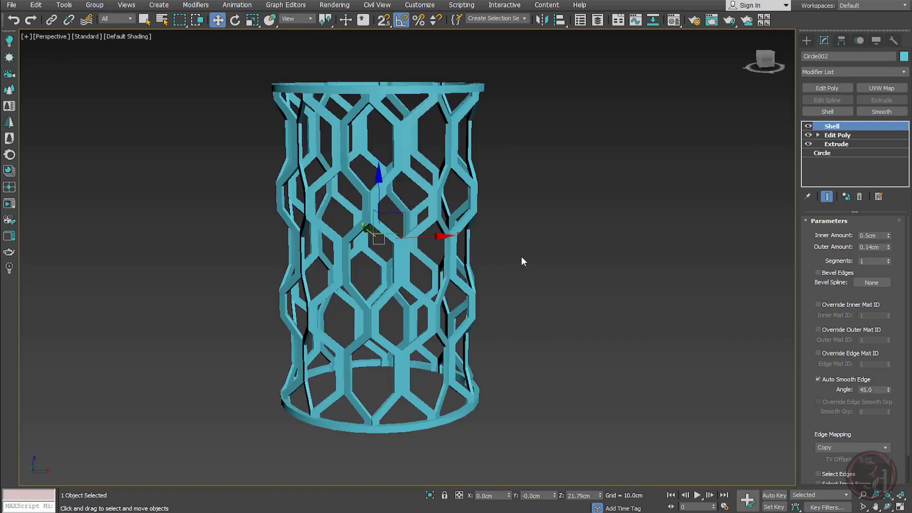
click(532, 301)
mouse_move(532, 301)
alt+middle_down()
mouse_move(460, 277)
mouse_move(364, 267)
mouse_move(422, 223)
mouse_move(455, 265)
mouse_move(417, 288)
alt+middle_up()
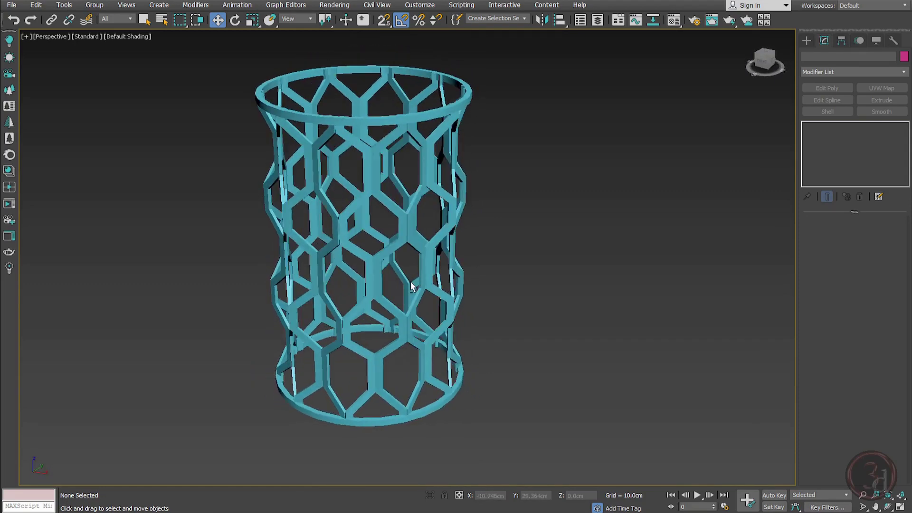
scroll(410, 282, down, 3)
alt+middle_drag(415, 297, 422, 375)
alt+middle_drag(526, 302, 535, 249)
scroll(364, 170, up, 3)
scroll(364, 171, up, 2)
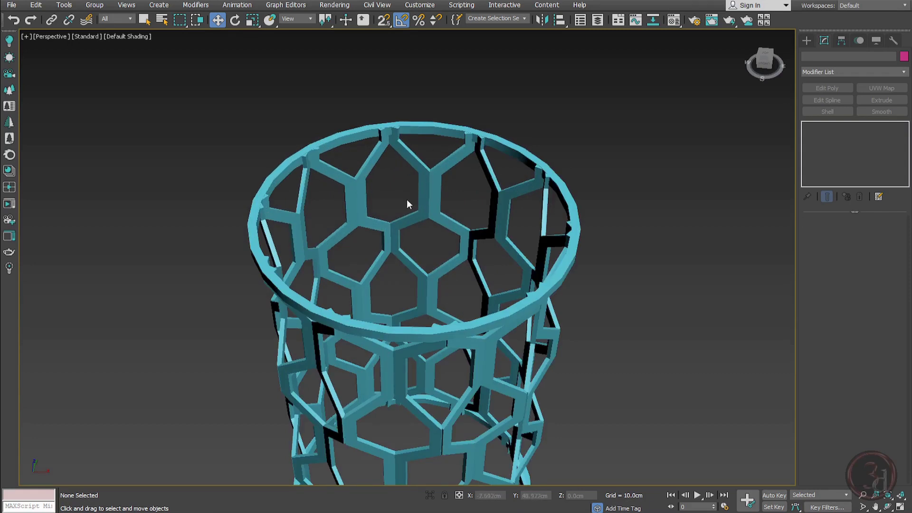
In the top view, draw a straight line between the ring's inner edge and its centre, and snap the line's pivot to the centre endpoint.
key(t)
scroll(456, 260, up, 2)
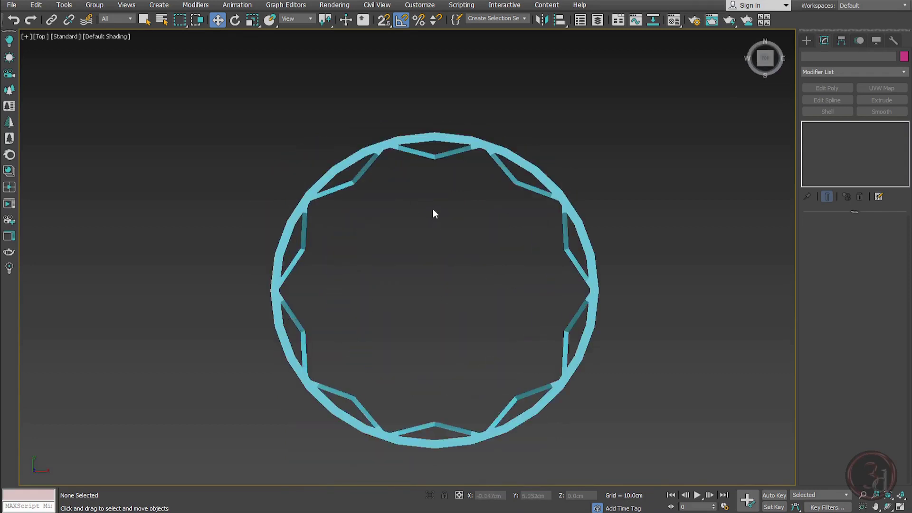
right_click(450, 216)
ctrl+right_click(537, 133)
click(554, 95)
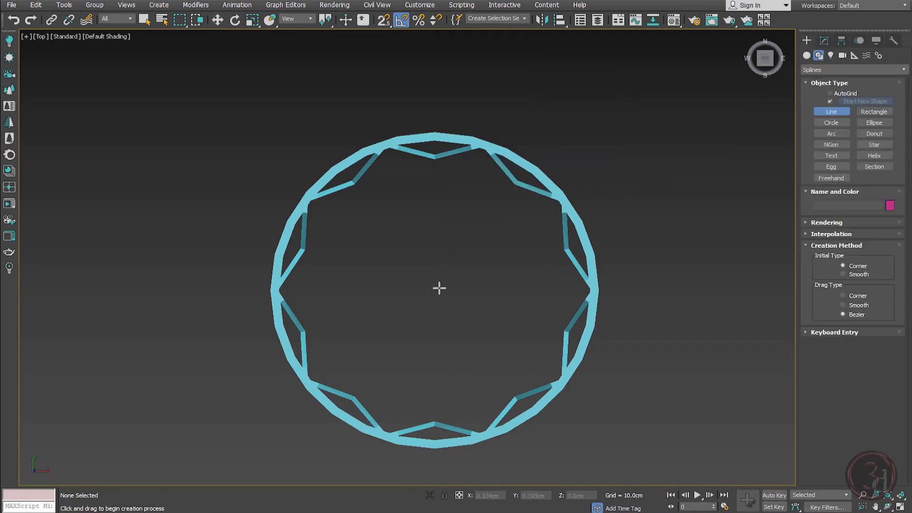
click(483, 150)
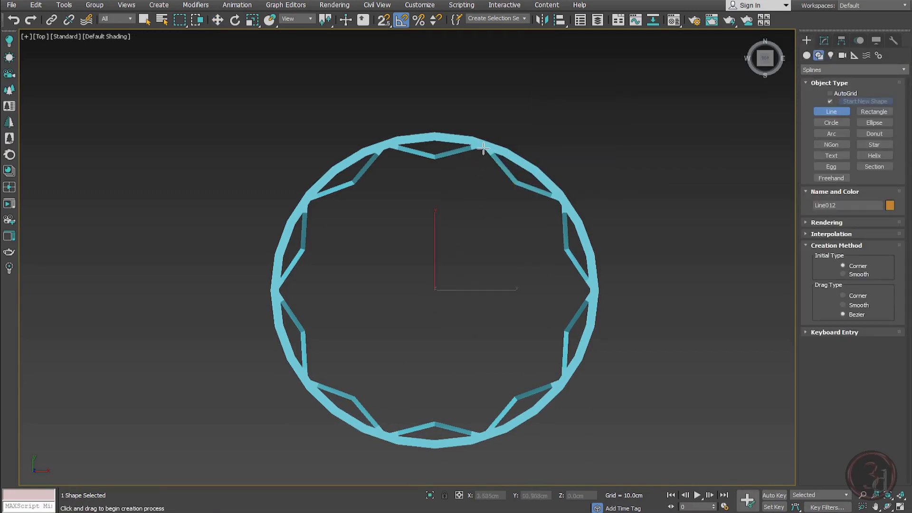
click(435, 288)
right_click(514, 259)
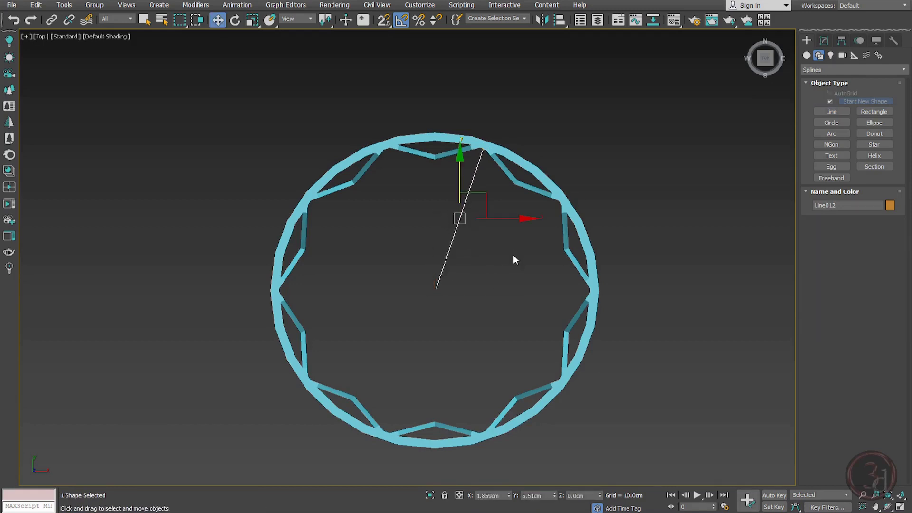
key(s)
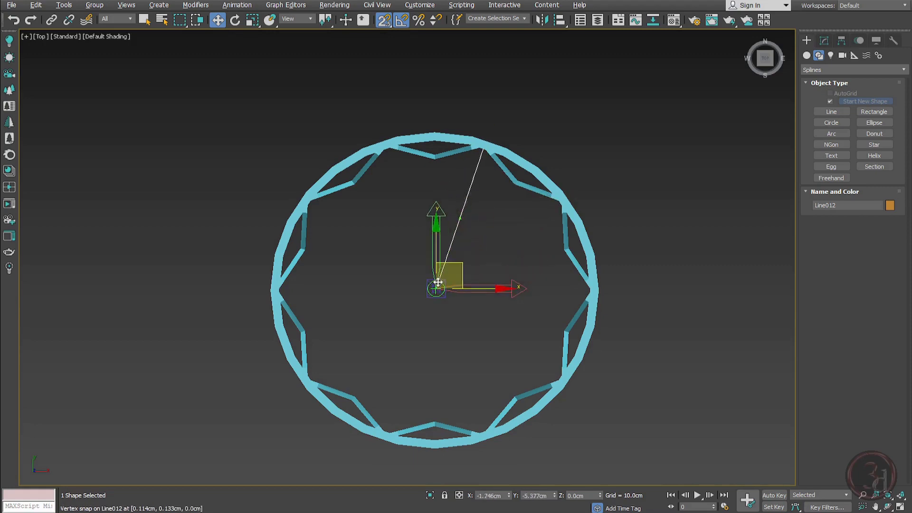
middle_drag(485, 287, 505, 244)
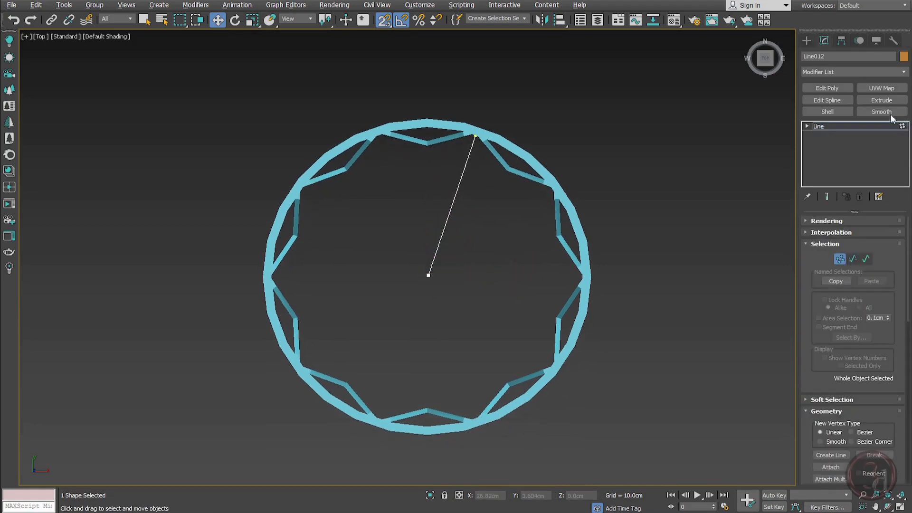
Extrude the radial line by 1 cm.
click(878, 99)
alt+middle_drag(643, 122, 527, 249)
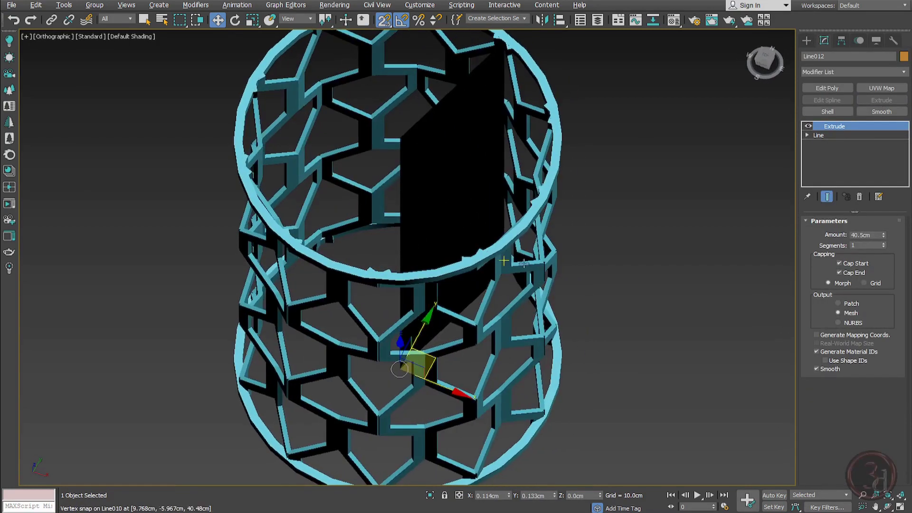
double_click(876, 235)
text(1)
key(Return)
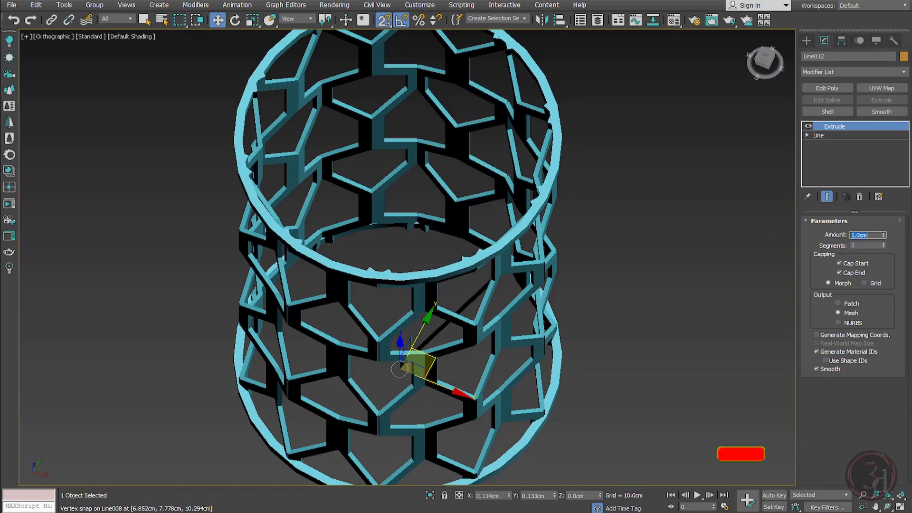
Add a Shell modifier to the extruded radial strip.
alt+middle_drag(485, 304, 485, 240)
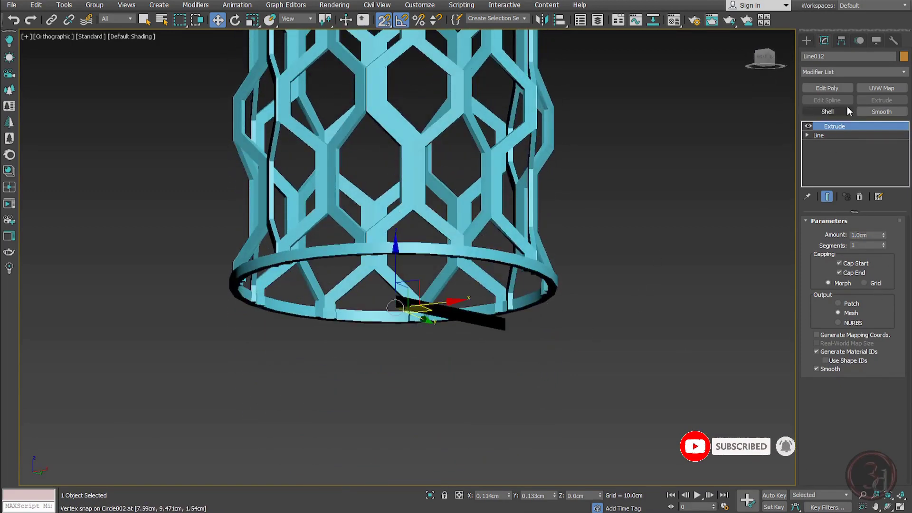
click(831, 111)
middle_drag(447, 285, 458, 292)
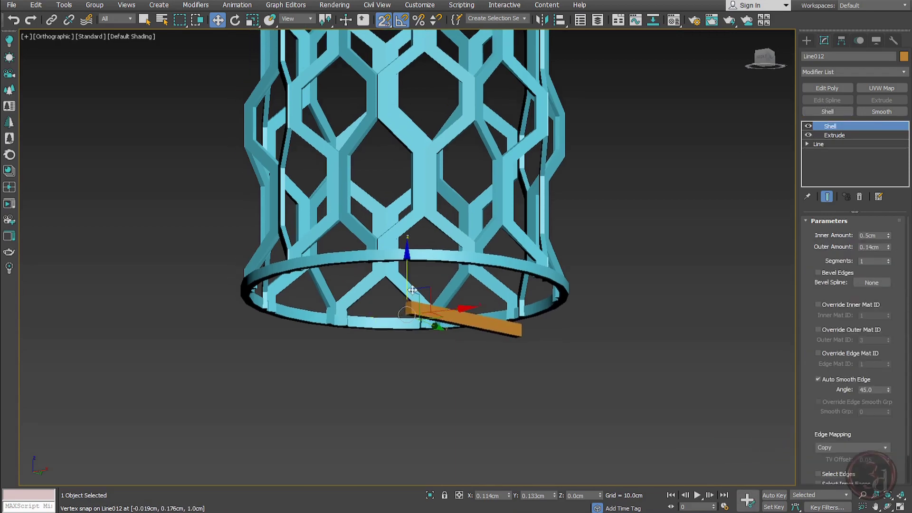
Set both the inner and outer shell amounts of the radial strip to 0.1 cm.
key(t)
scroll(442, 277, up, 5)
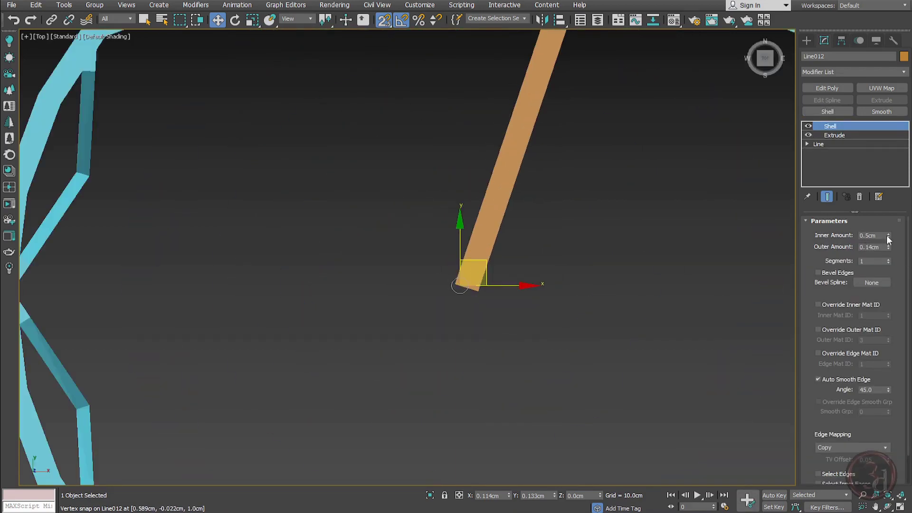
double_click(871, 235)
text(.2)
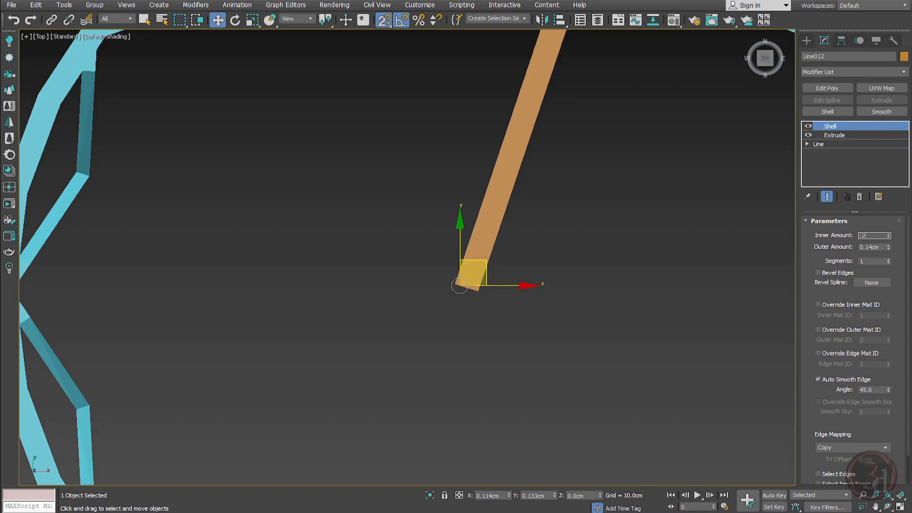
key(Tab)
key(shift+Tab)
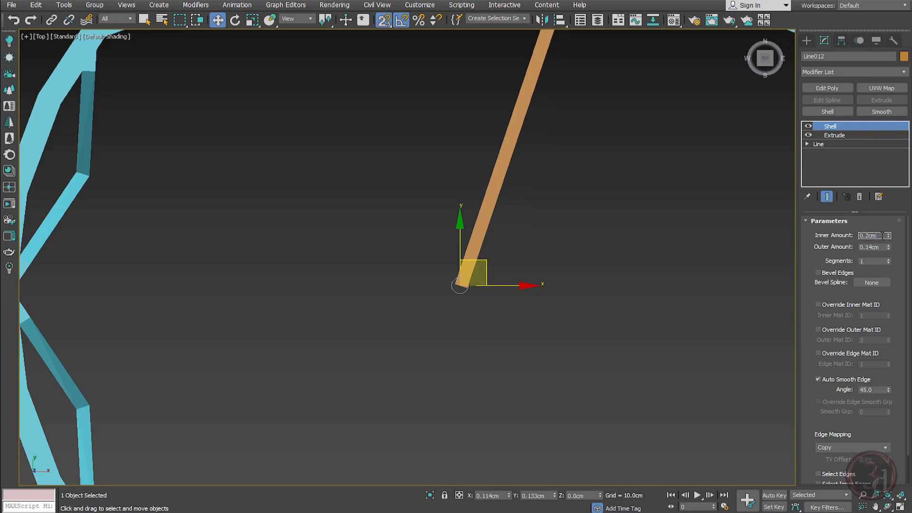
text(.1)
key(Return)
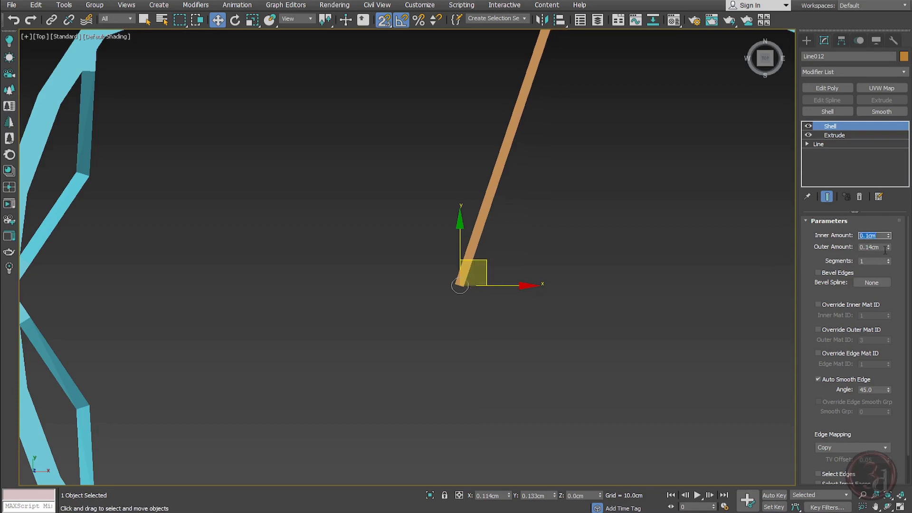
key(Tab)
text(.1)
key(Return)
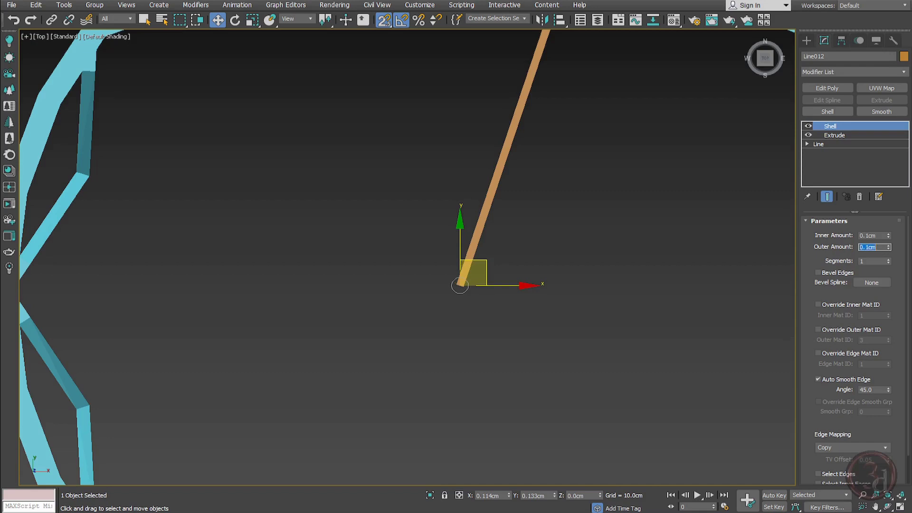
Rotate-clone the radial strip as instances around the ring's centre, about 70 degrees apart, to make five spokes.
scroll(473, 292, down, 8)
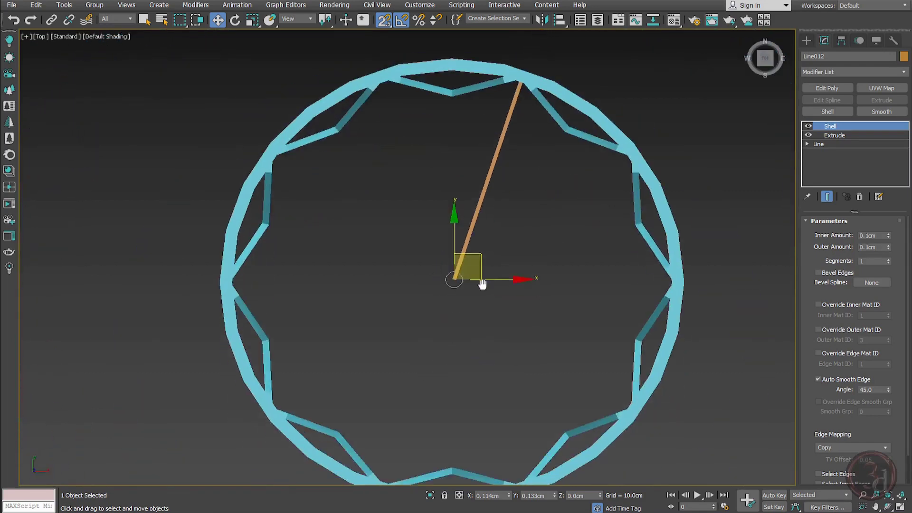
key(e)
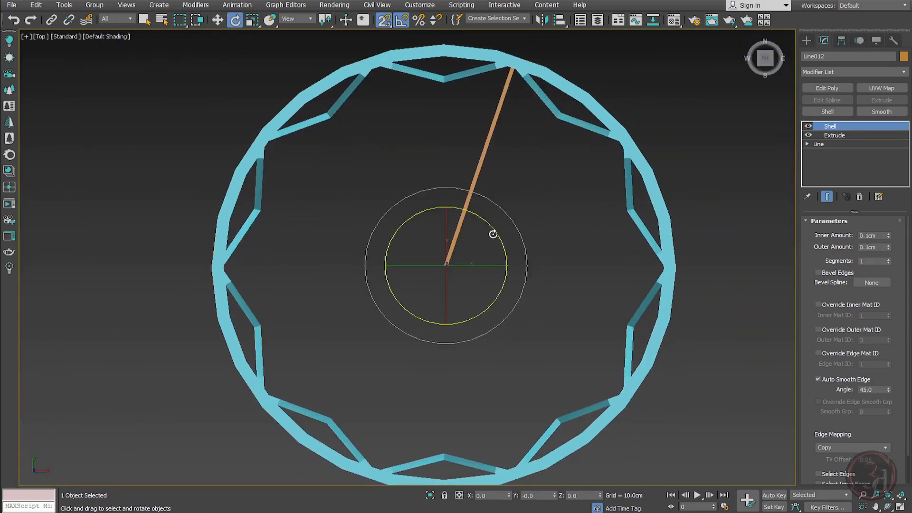
shift+drag(493, 234, 469, 205)
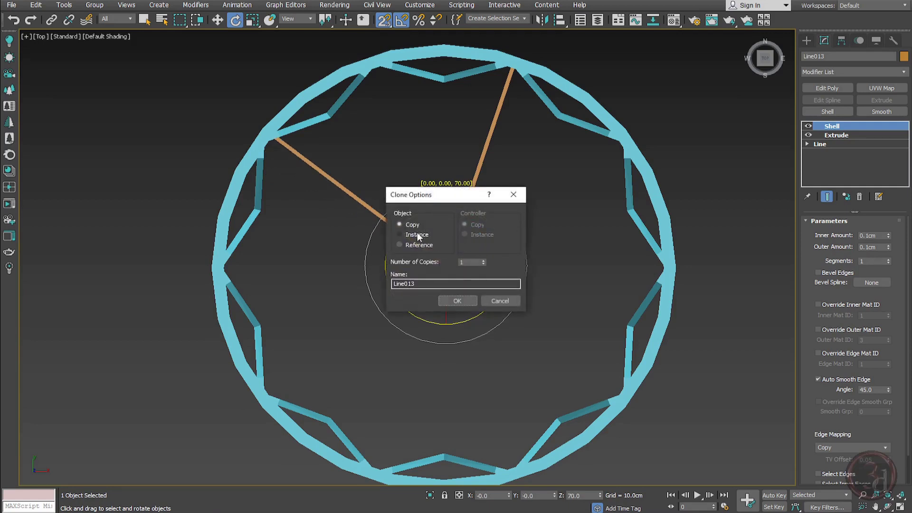
click(455, 301)
shift+drag(492, 224, 471, 199)
click(455, 300)
key(w)
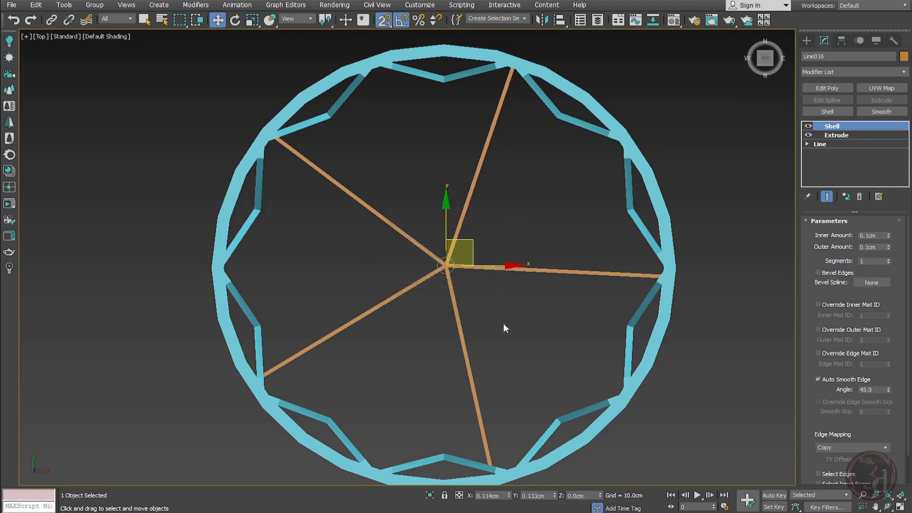
Select the top ring together with the five spokes and give them all the ring's cyan object color.
click(503, 327)
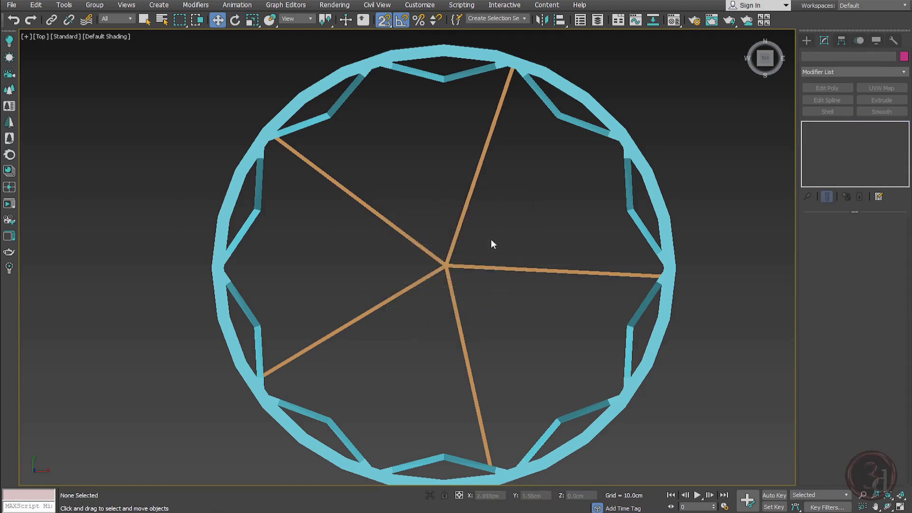
click(595, 104)
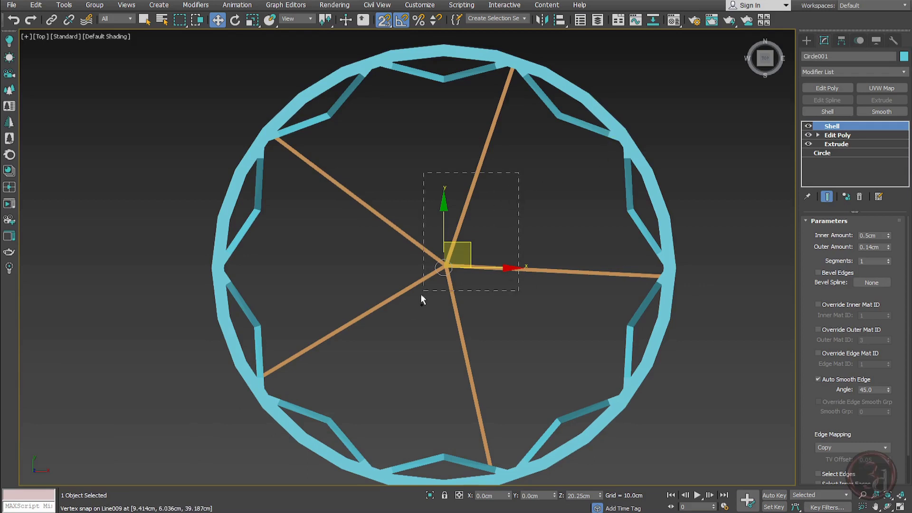
key(ctrl+a)
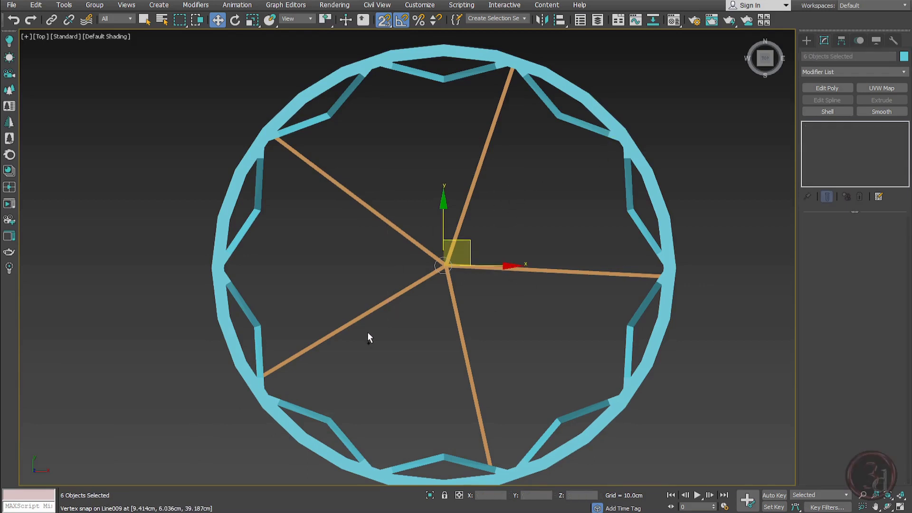
click(904, 57)
click(509, 309)
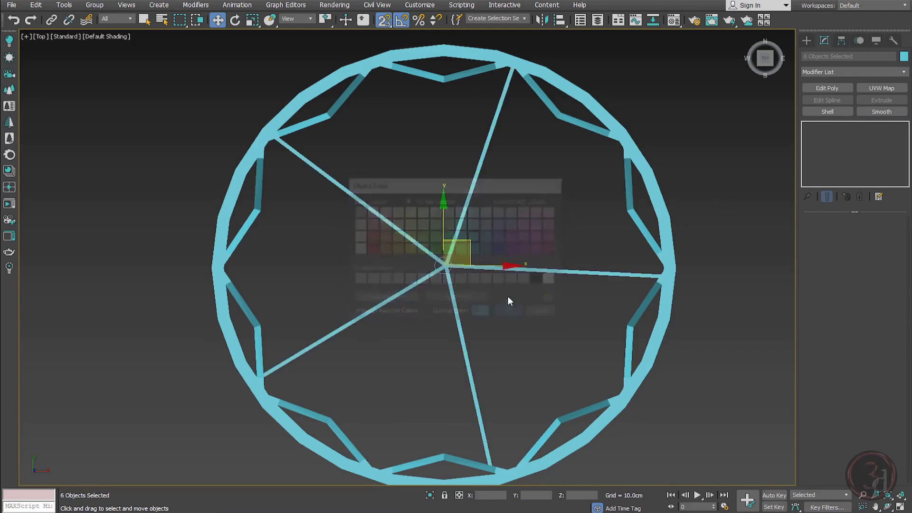
scroll(518, 266, down, 4)
click(682, 346)
Select the five spokes and, in the front view, move them vertically up to the lattice's upper ring.
alt+middle_drag(617, 342, 562, 252)
key(t)
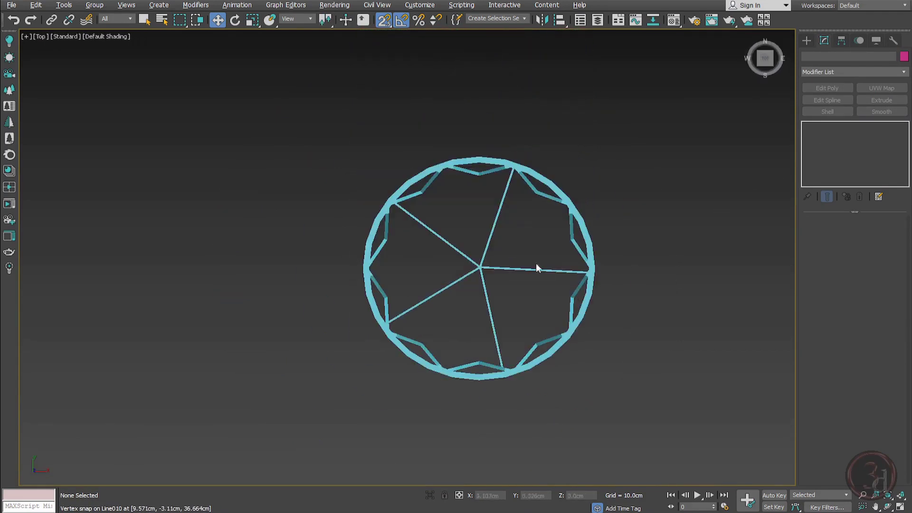
drag(526, 236, 454, 293)
key(f)
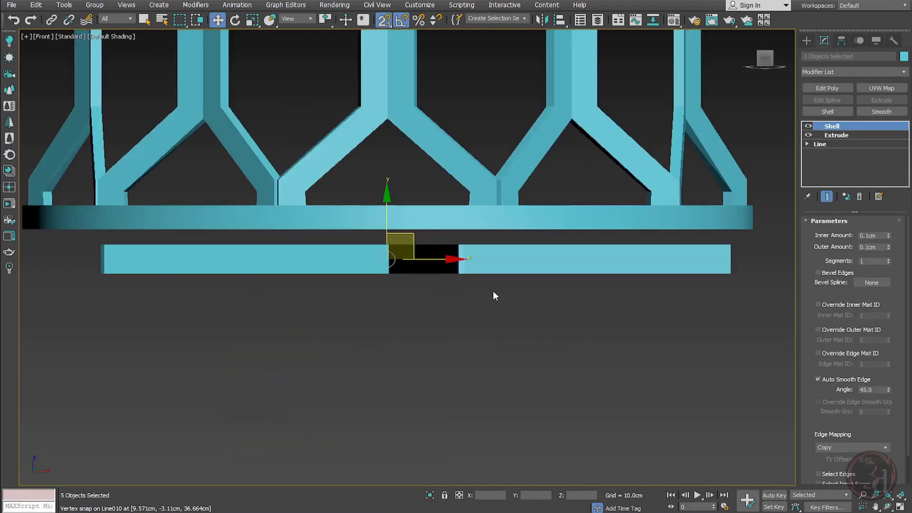
scroll(427, 389, down, 5)
drag(412, 362, 424, 205)
In wireframe, snap the spokes down so their upper edge is flush with the upper edge of the top ring.
key(F3)
scroll(424, 206, up, 3)
scroll(424, 206, up, 4)
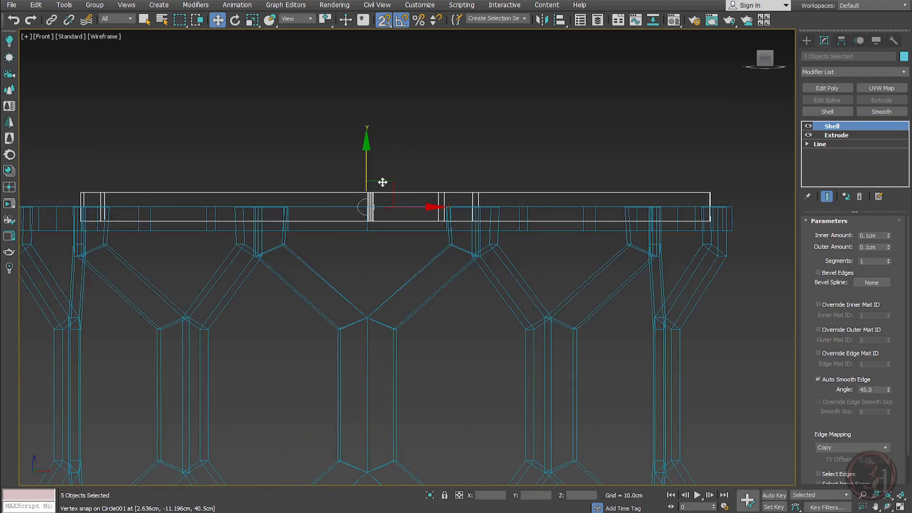
key(s)
key(s)
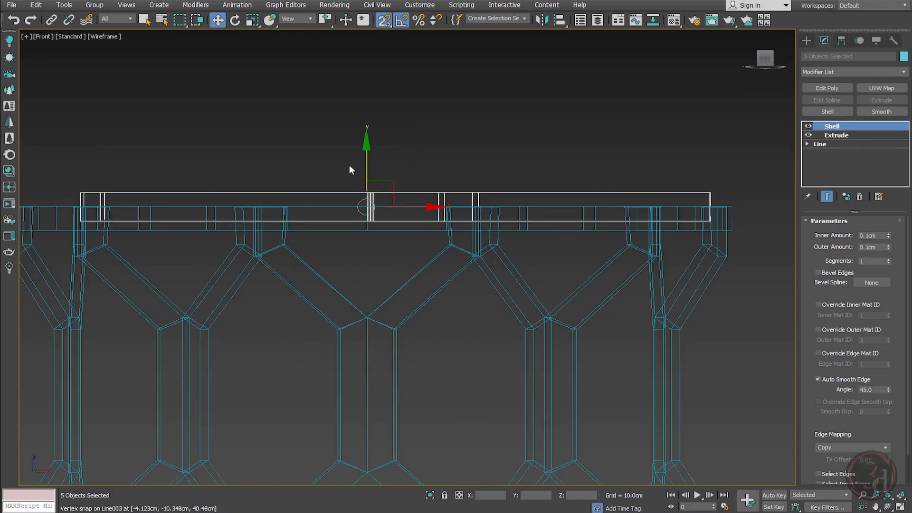
drag(366, 165, 446, 206)
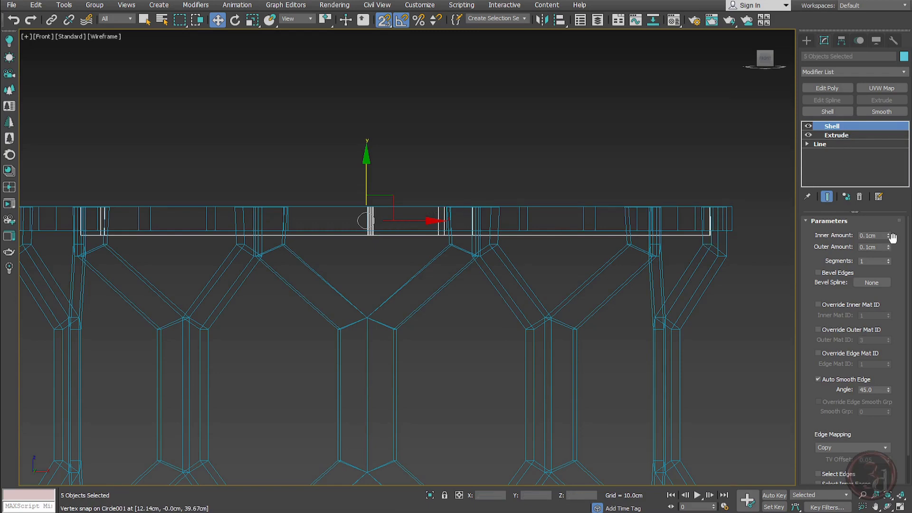
Reduce the spokes' Extrude amount to 0.5 cm and raise them slightly so they sit within the top ring's height.
click(837, 136)
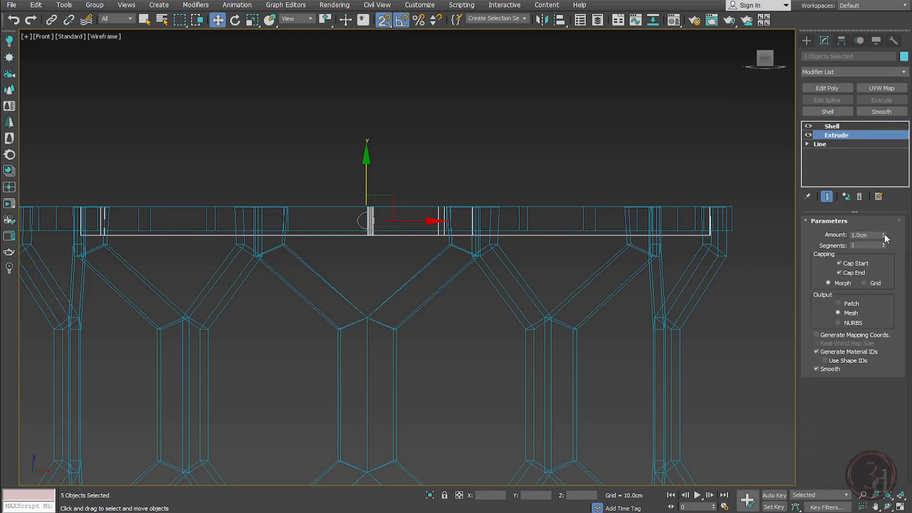
mouse_move(884, 233)
mouse_down()
mouse_move(884, 214)
mouse_move(884, 247)
mouse_move(883, 235)
mouse_up()
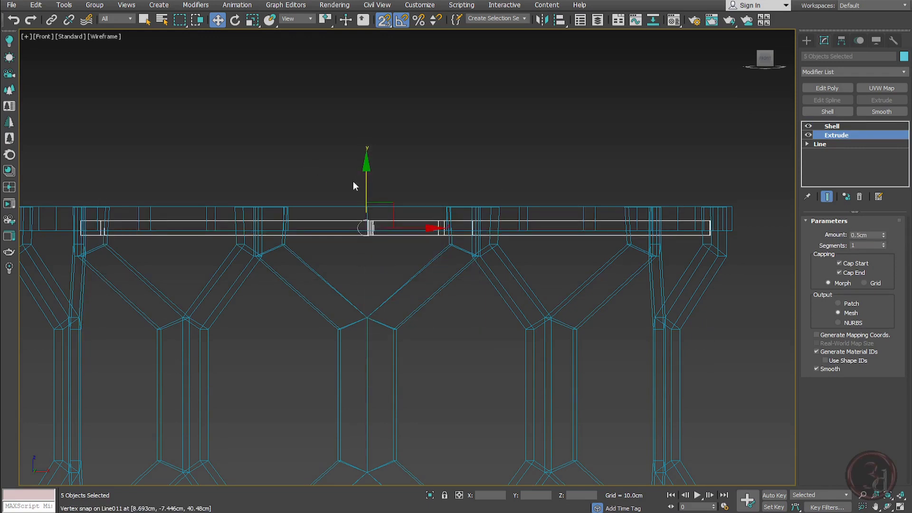
key(s)
drag(363, 179, 368, 164)
Examine the spoked lattice in shaded perspective and front views with nothing selected.
scroll(502, 148, down, 3)
mouse_move(501, 147)
middle_down()
mouse_move(492, 220)
mouse_move(462, 198)
middle_up()
key(p)
key(F3)
click(683, 207)
scroll(522, 207, down, 3)
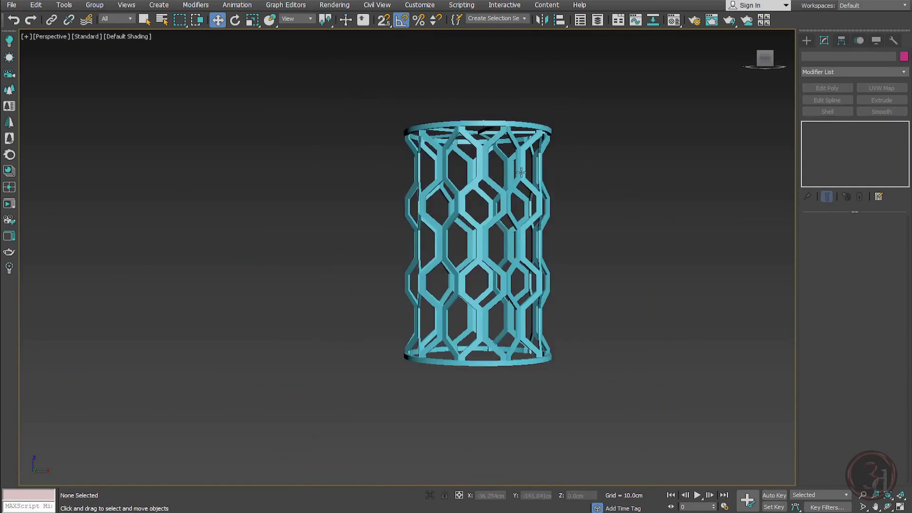
alt+middle_drag(523, 207, 361, 245)
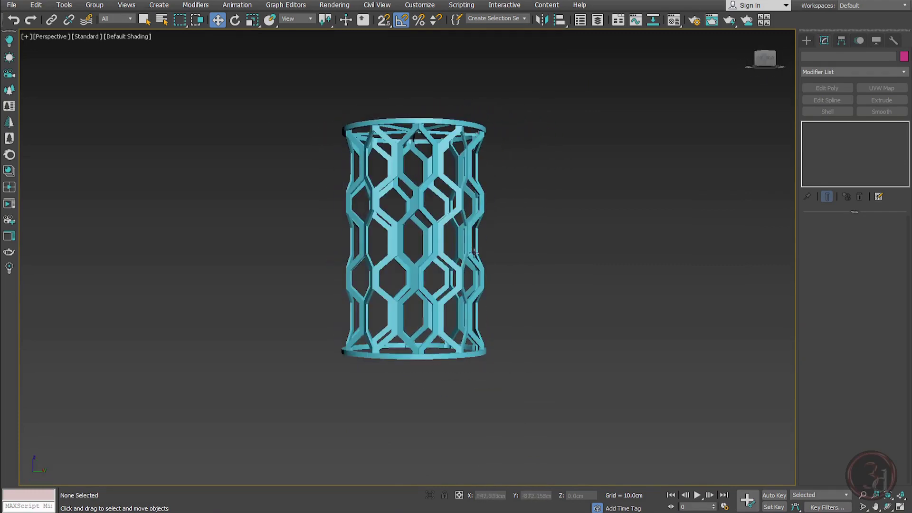
key(f)
middle_drag(395, 192, 413, 209)
scroll(385, 264, down, 5)
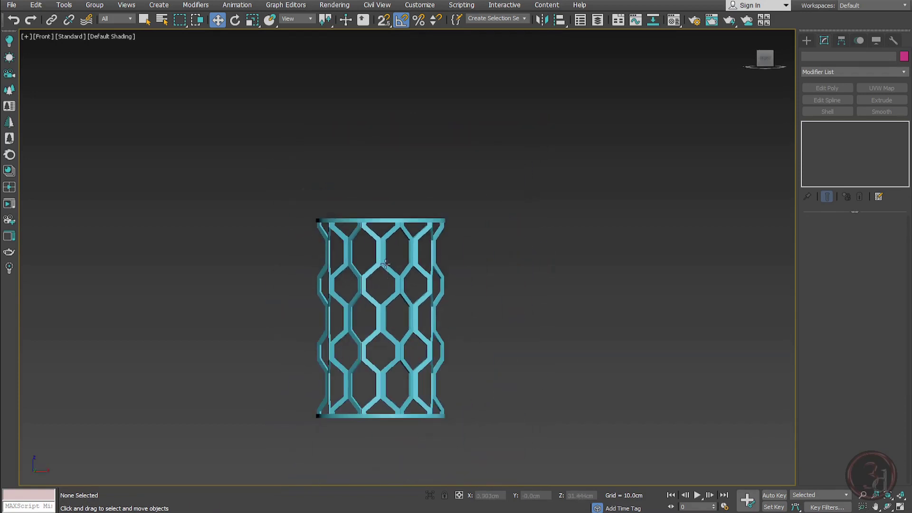
In the front wireframe view, draw a straight vertical line rising from the middle of the lattice's upper ring.
key(t)
key(F3)
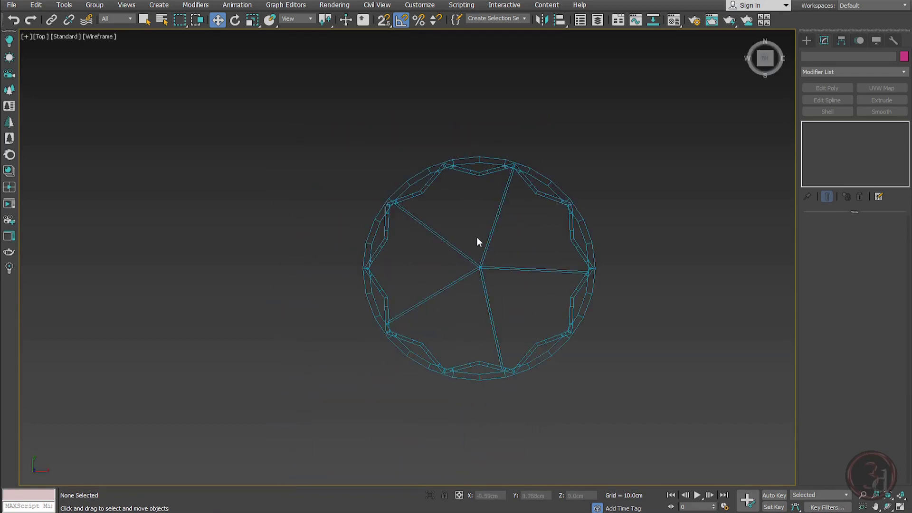
right_click(511, 241)
key(f)
right_click(482, 239)
click(496, 205)
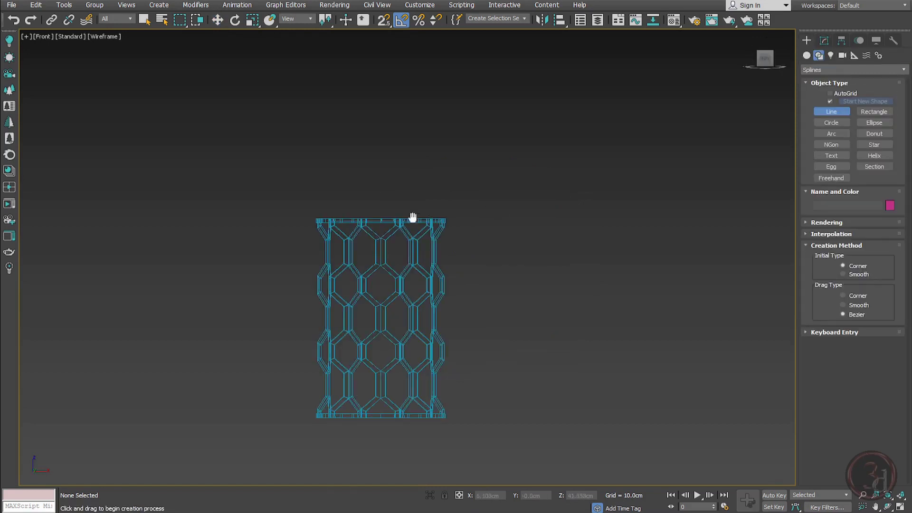
middle_drag(413, 218, 362, 378)
click(372, 376)
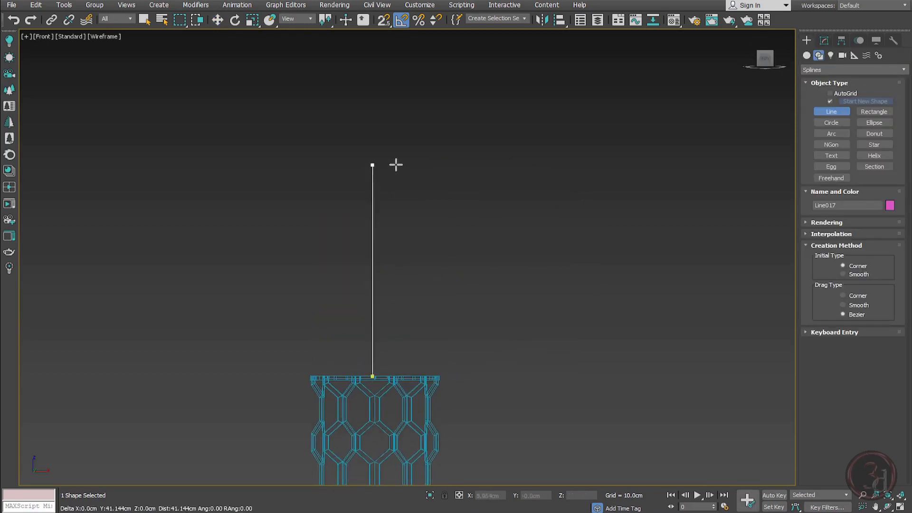
shift+click(418, 45)
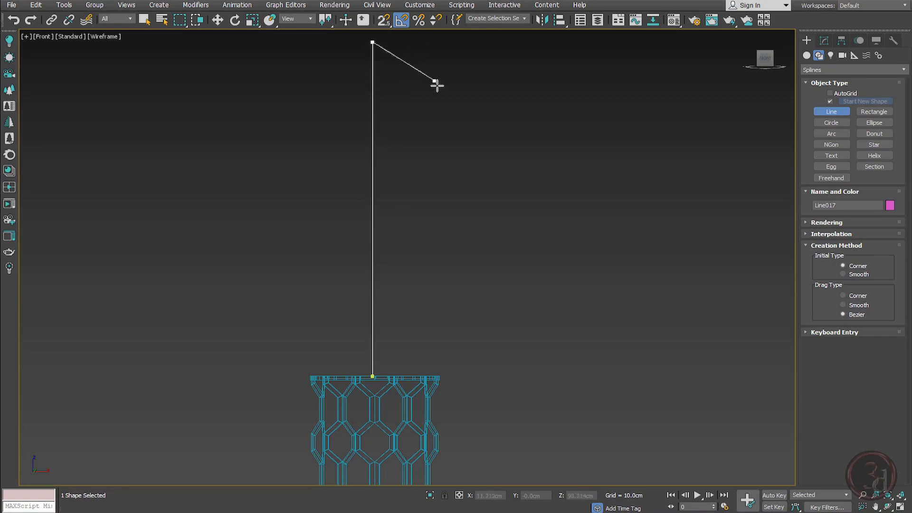
right_click(442, 95)
key(w)
Make the vertical line renderable in both renderer and viewport as a radial rod with a thickness of 0.5 cm.
click(824, 41)
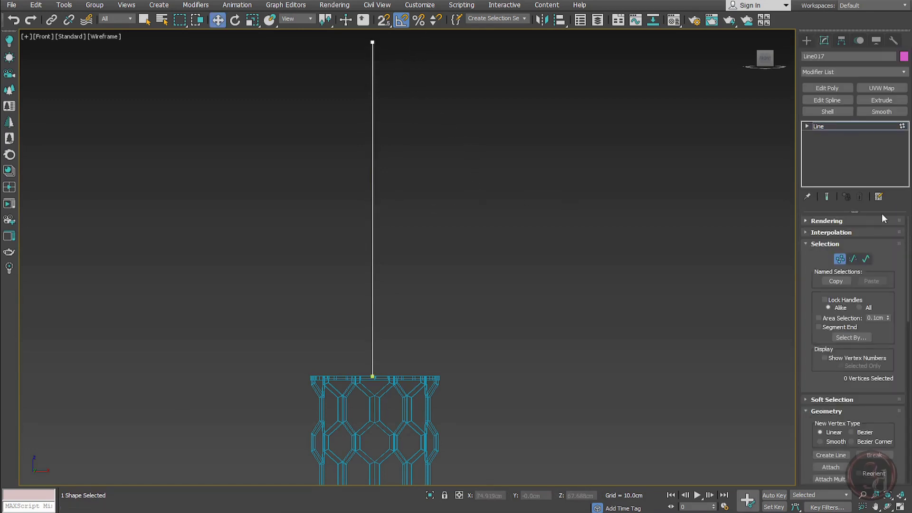
click(825, 221)
click(825, 234)
click(824, 239)
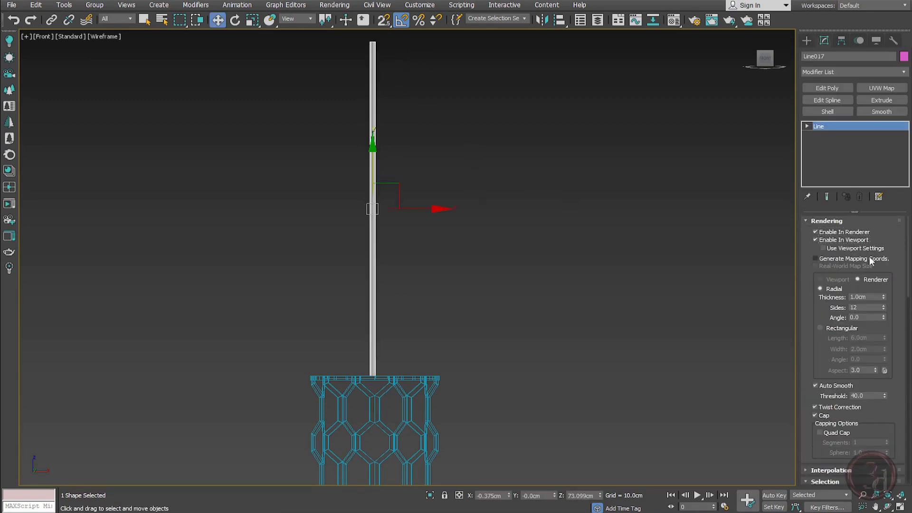
scroll(373, 380, up, 5)
key(F3)
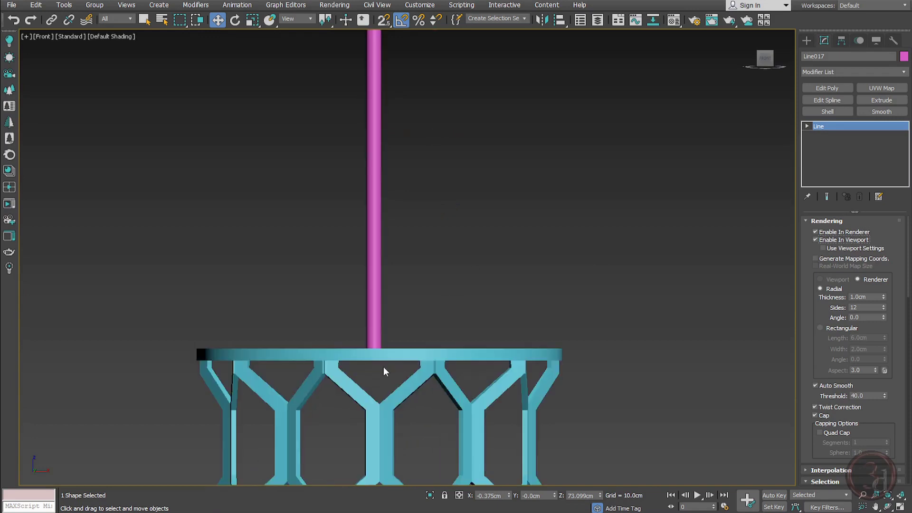
click(851, 297)
text(.5)
key(Return)
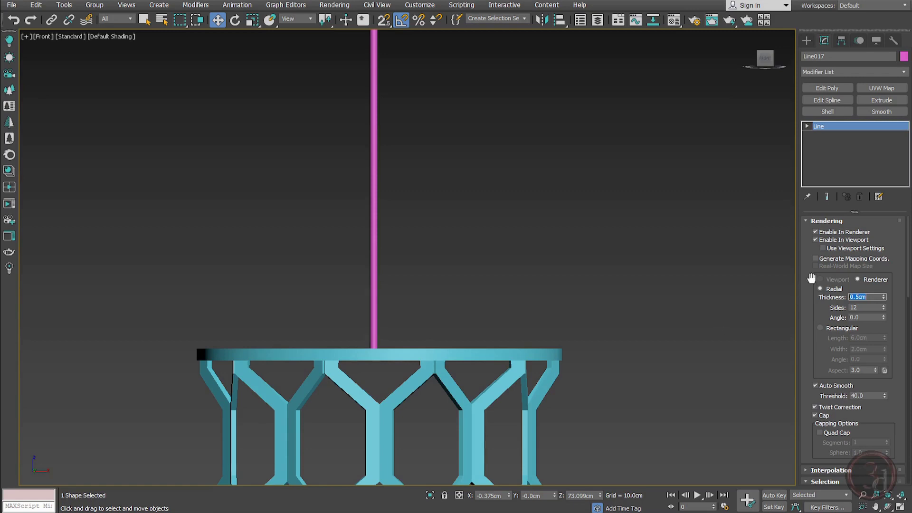
click(570, 209)
In the top view, align the rod's pivot point to the center of the outer ring in X and Y position.
scroll(425, 264, down, 3)
scroll(425, 265, down, 3)
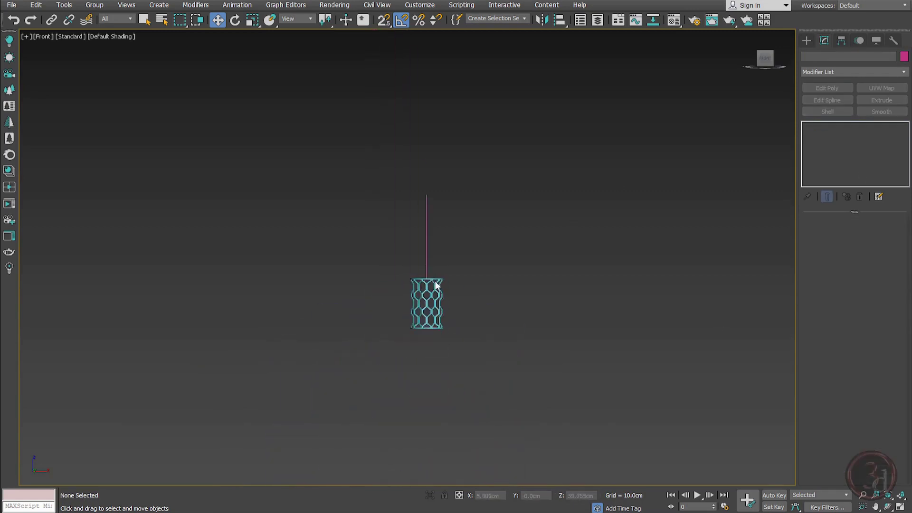
scroll(440, 205, up, 6)
scroll(393, 213, down, 3)
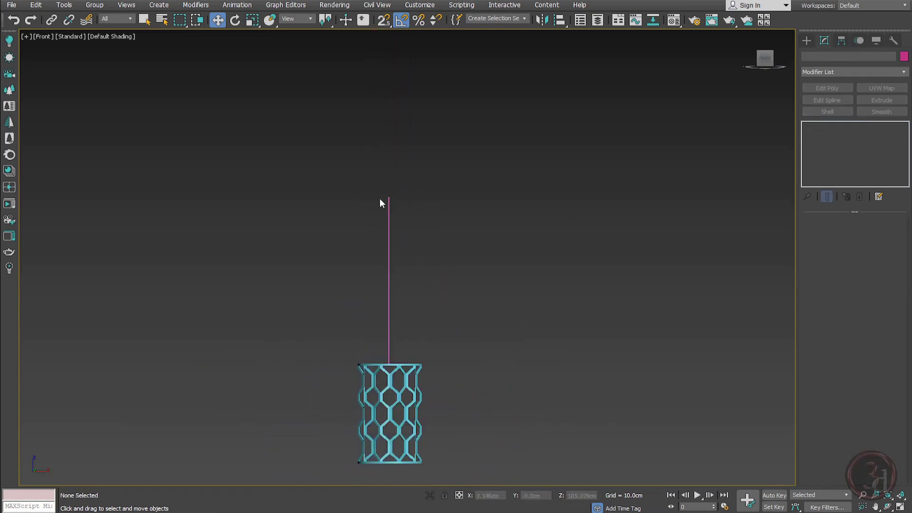
key(t)
key(F3)
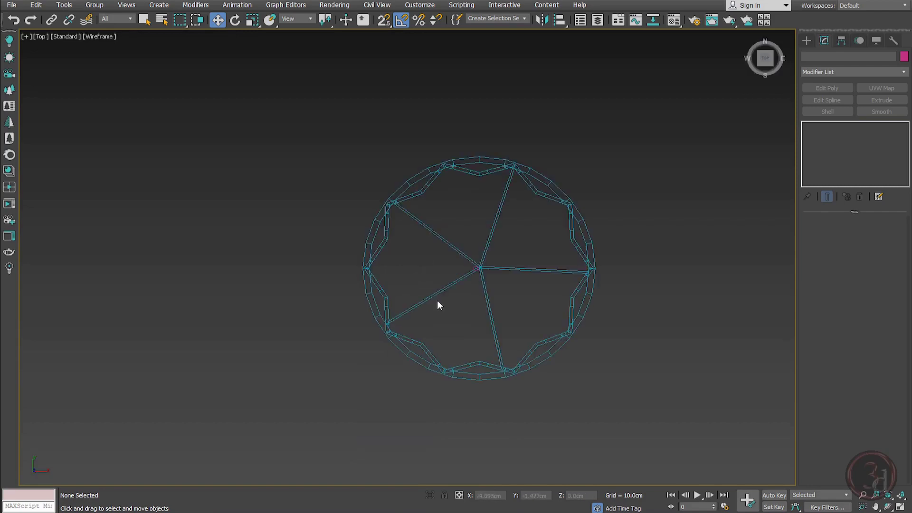
scroll(504, 262, up, 5)
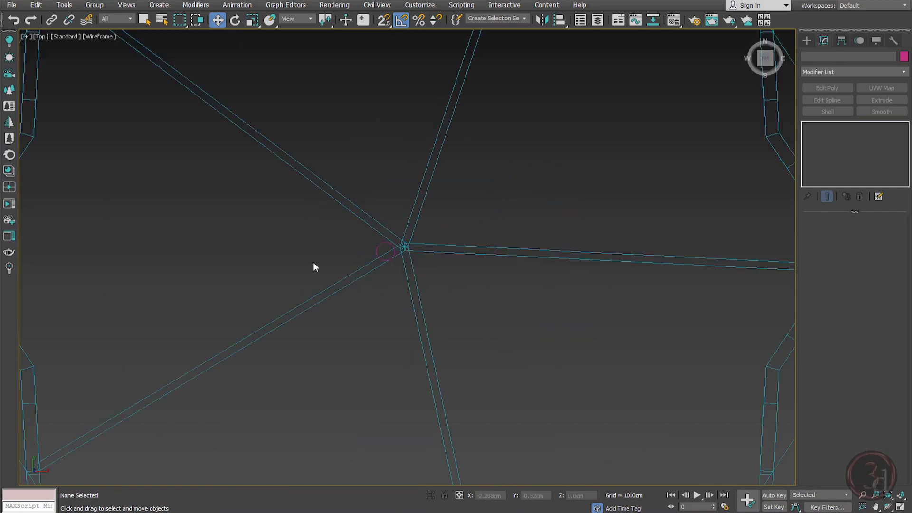
click(381, 245)
scroll(452, 249, down, 5)
key(alt+a)
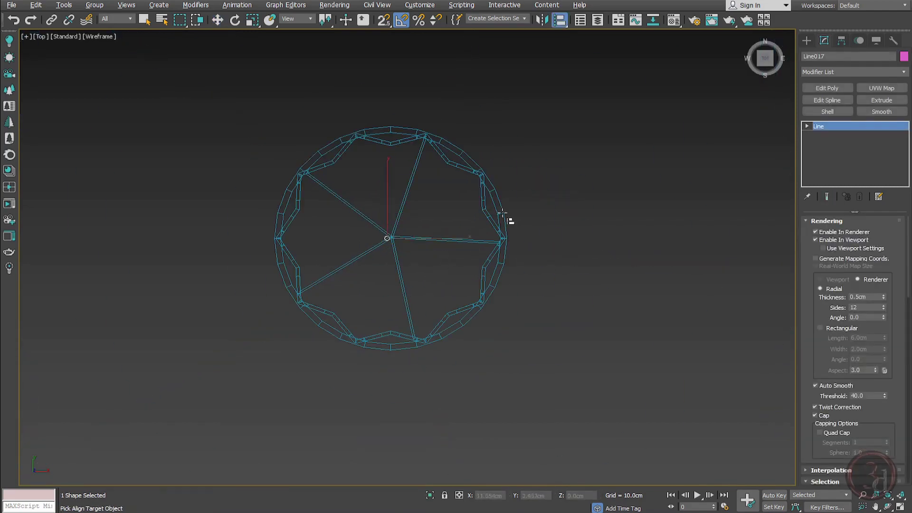
click(505, 213)
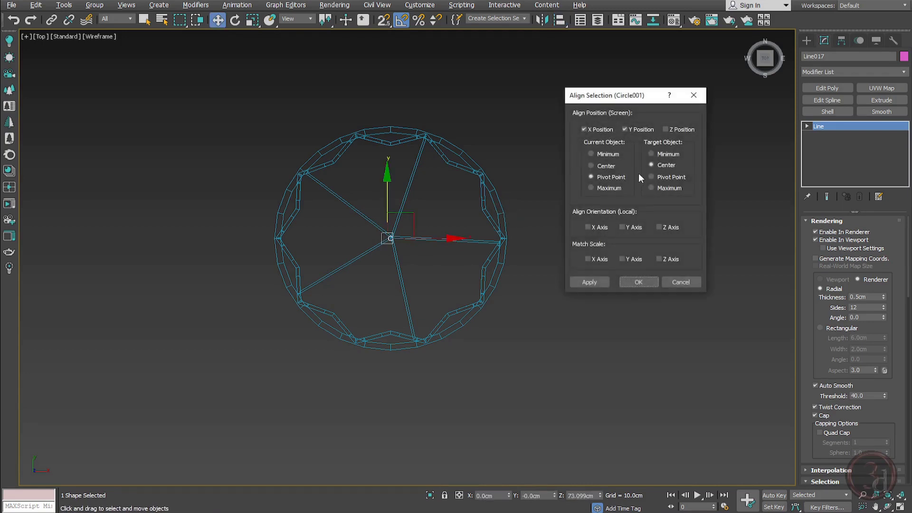
click(636, 282)
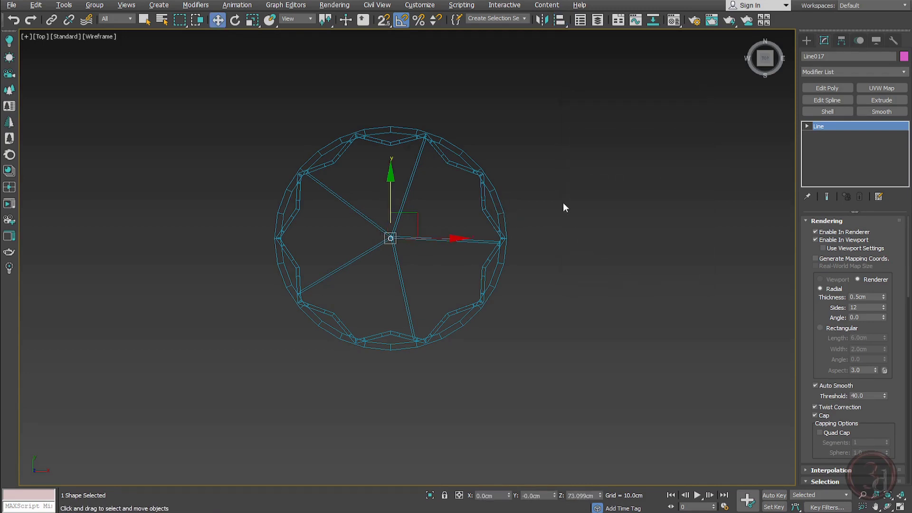
Draw a circle with a radius of about 2.08 cm around the rod's axis, using the Center creation method.
scroll(390, 237, up, 5)
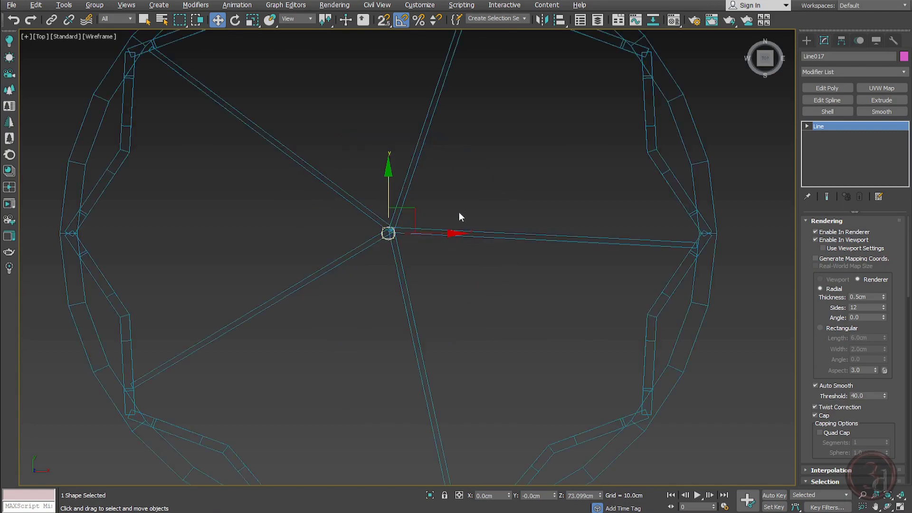
right_click(461, 210)
click(480, 167)
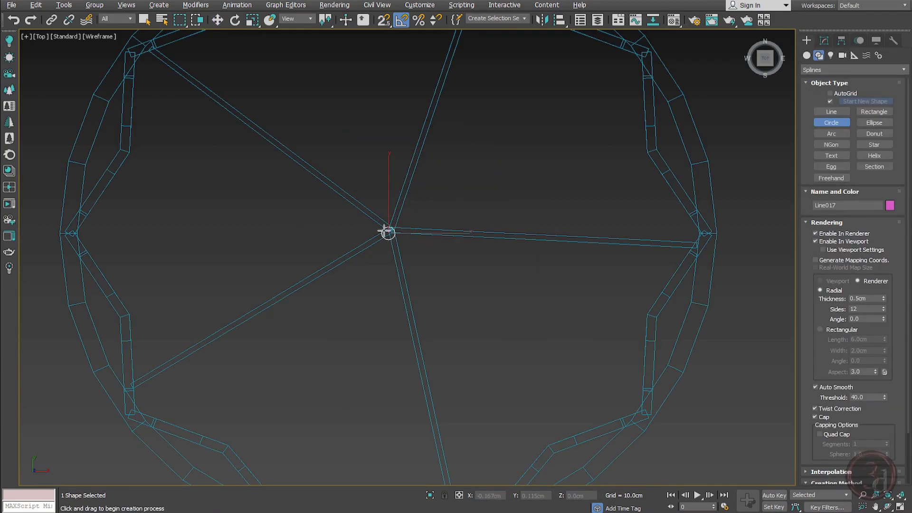
mouse_move(388, 232)
mouse_down()
mouse_move(408, 233)
mouse_move(389, 233)
mouse_up()
click(828, 223)
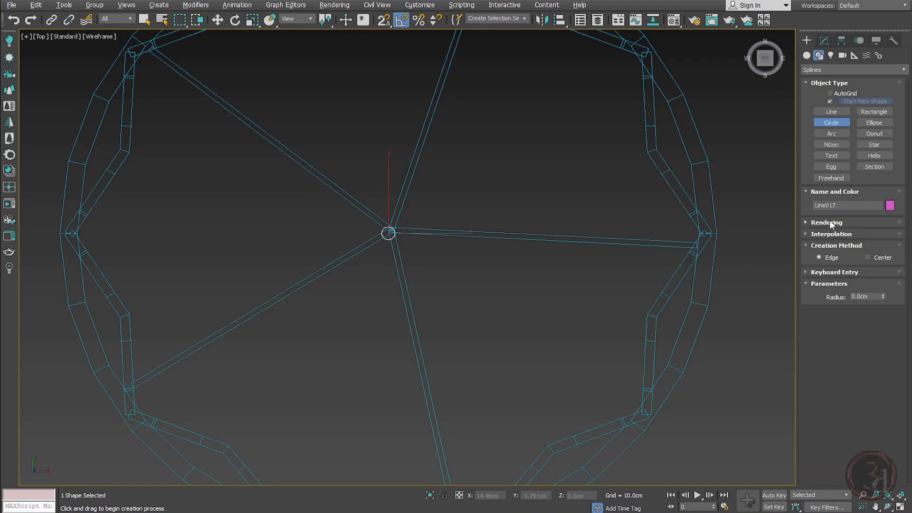
click(877, 258)
drag(388, 233, 446, 246)
key(w)
In the front view, move the circle vertically and snap it to the upper end of the rod.
key(f)
scroll(406, 334, down, 5)
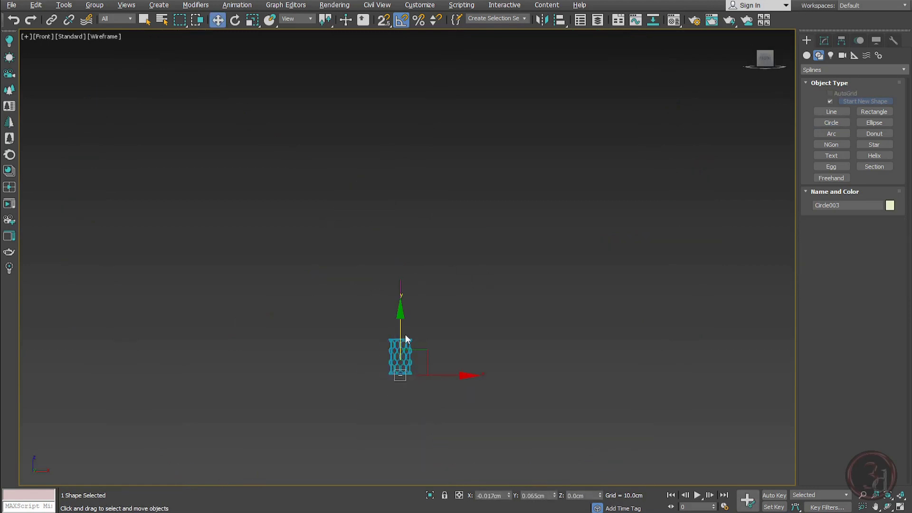
scroll(406, 334, up, 4)
drag(407, 350, 442, 159)
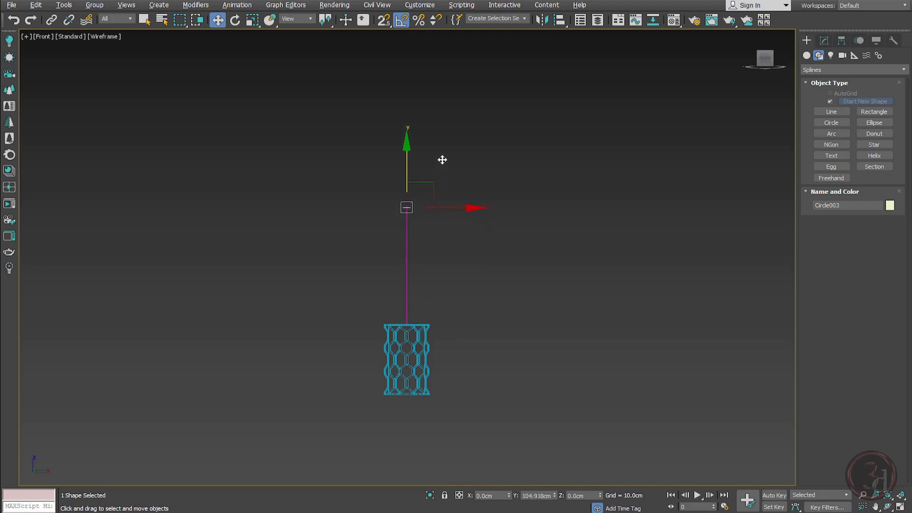
scroll(415, 196, up, 10)
key(s)
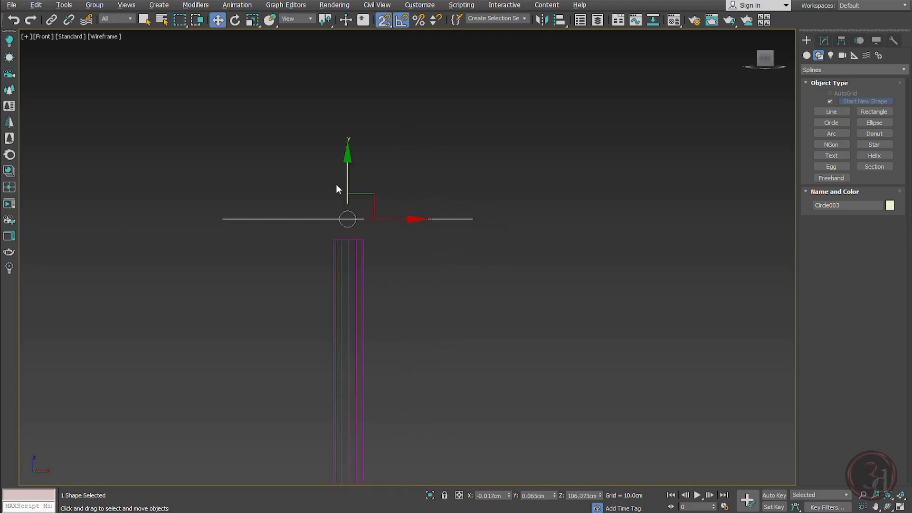
drag(336, 189, 346, 240)
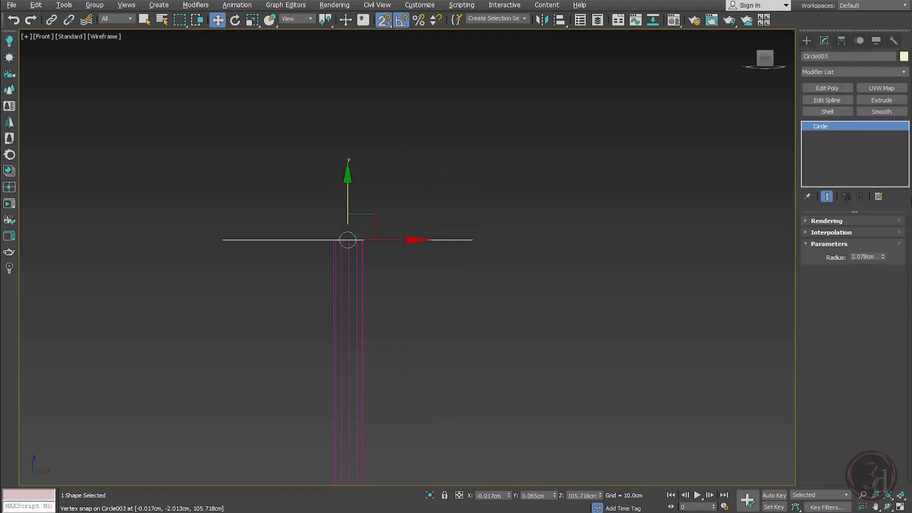
Extrude the circle by 0.5 cm to form a ceiling disc above the rod.
click(881, 100)
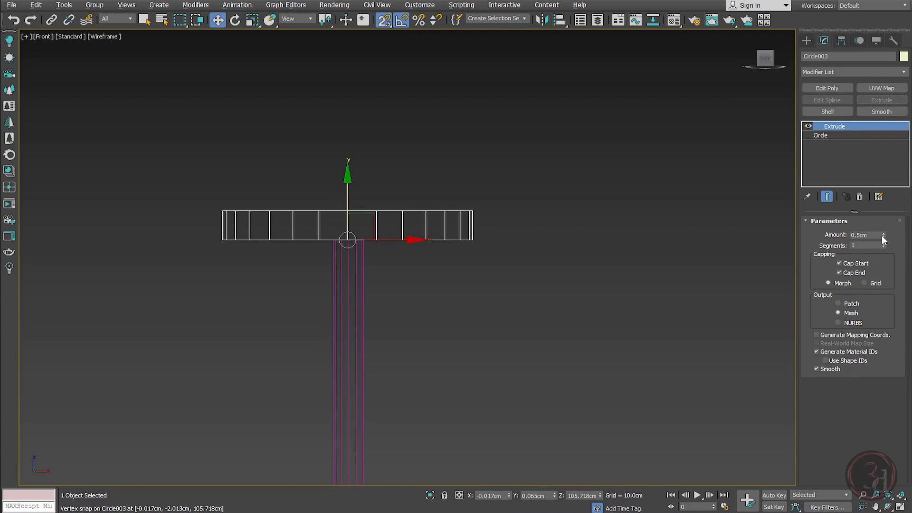
drag(882, 235, 882, 232)
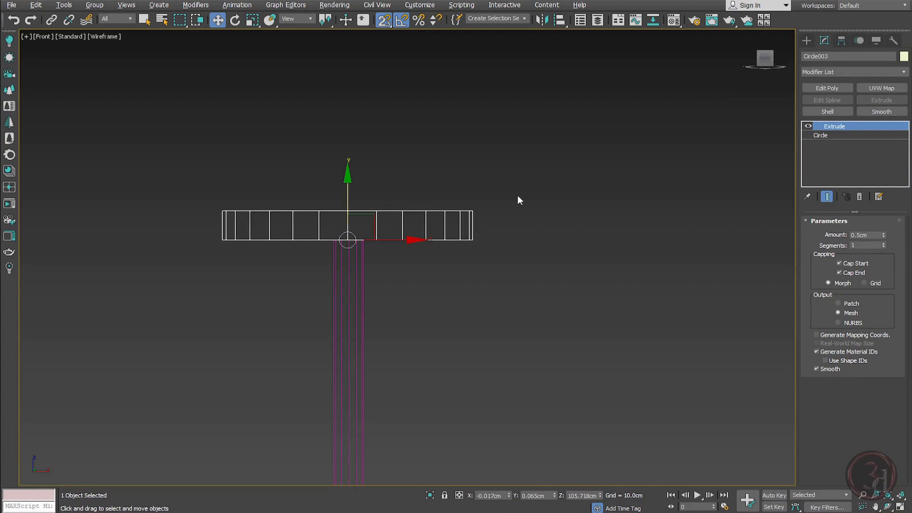
scroll(475, 228, down, 5)
key(p)
key(F3)
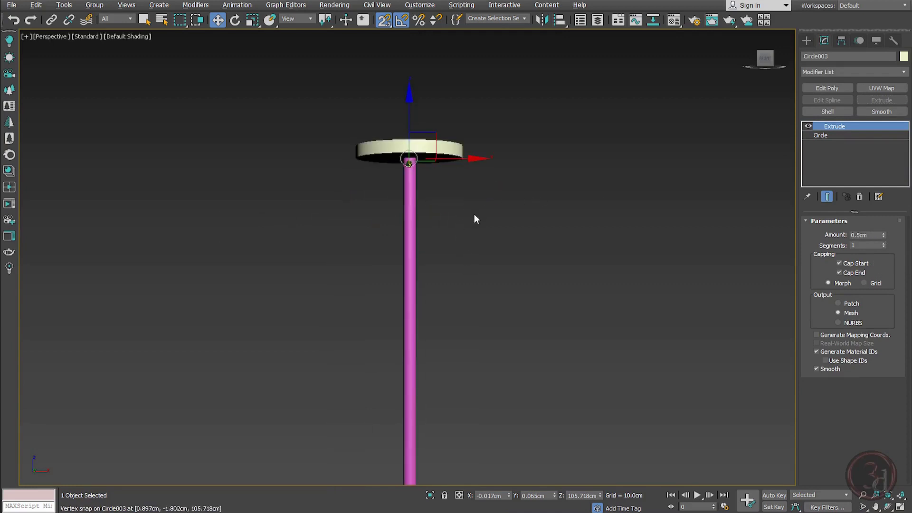
click(473, 218)
Examine the pendant in shaded perspective from several angles, including the ceiling disc's base circle radius, and switch off vertex snapping.
scroll(474, 219, down, 4)
mouse_move(420, 268)
alt+middle_down()
mouse_move(420, 306)
mouse_move(430, 271)
alt+middle_up()
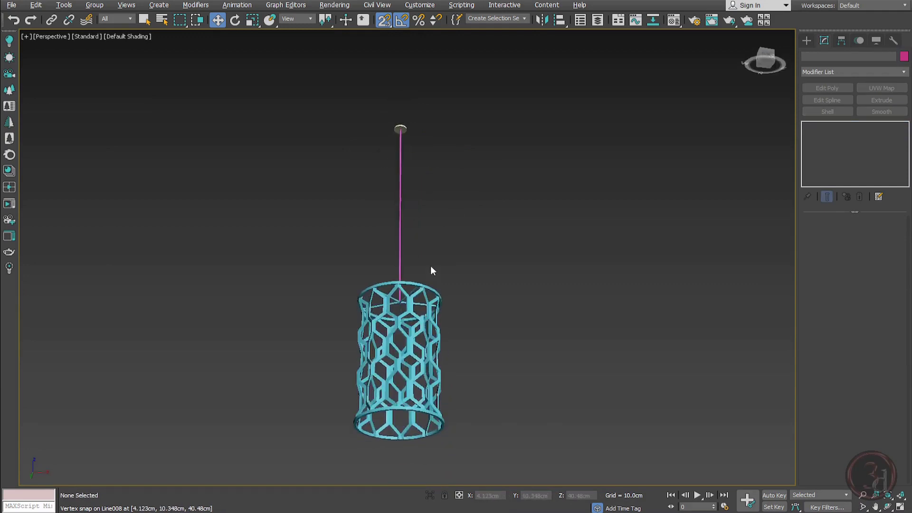
click(401, 130)
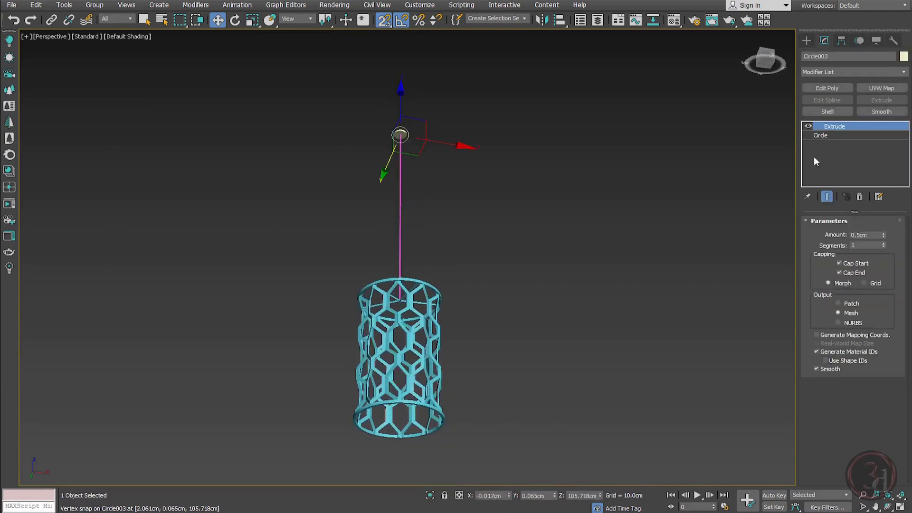
click(827, 136)
double_click(874, 256)
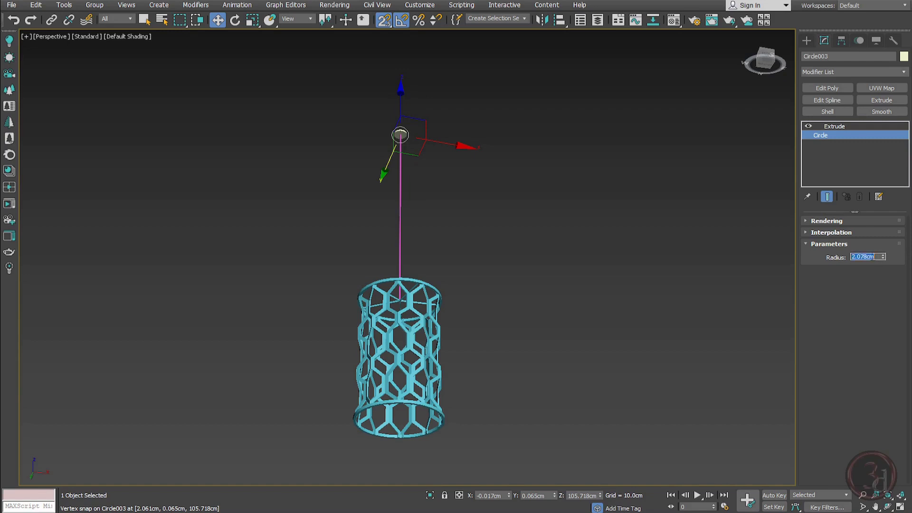
click(462, 252)
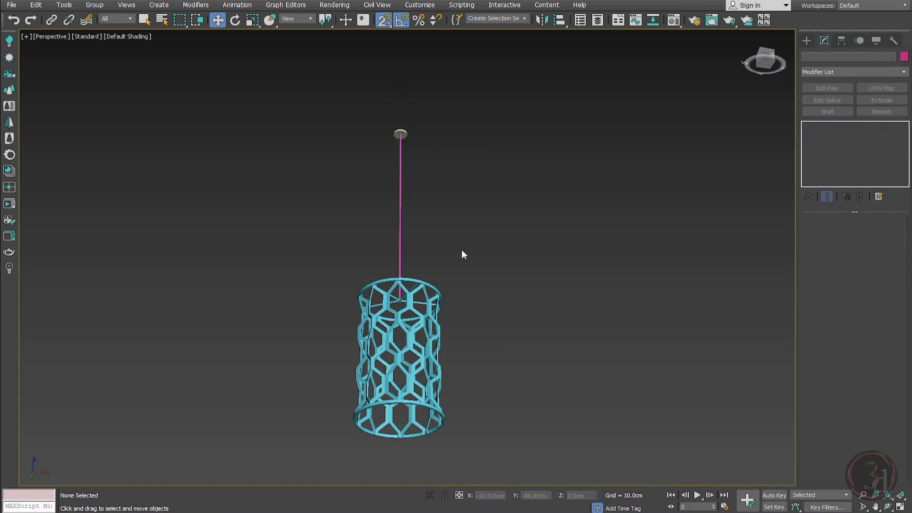
alt+middle_drag(462, 254, 440, 369)
key(s)
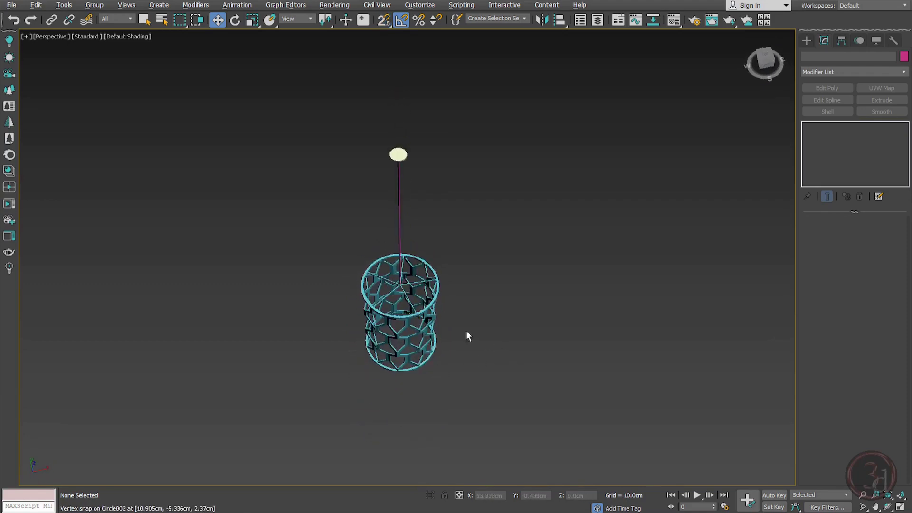
alt+middle_drag(467, 334, 443, 279)
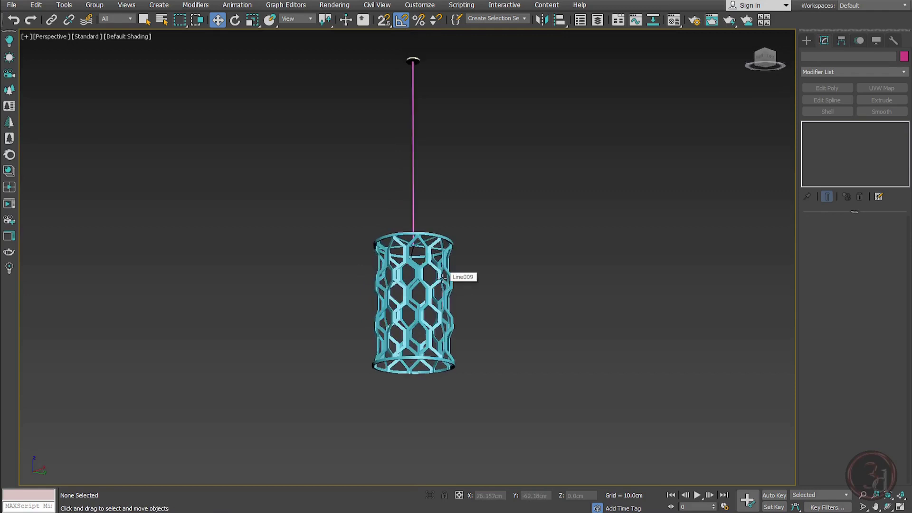